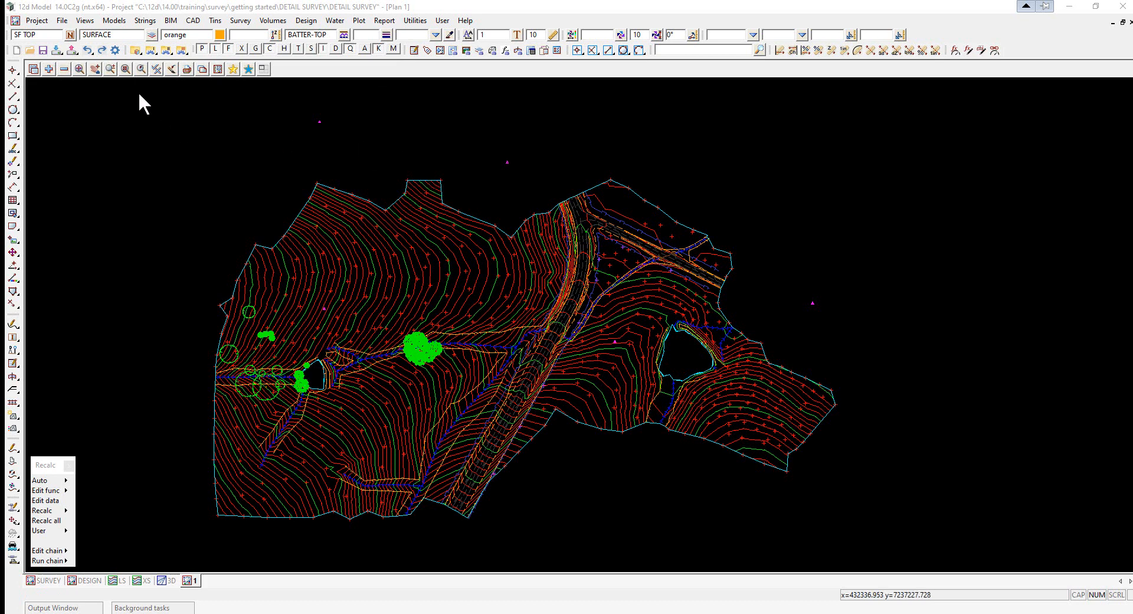
# - Create a new plan view named PLOT using the GDI engine
pyautogui.click(85, 21)
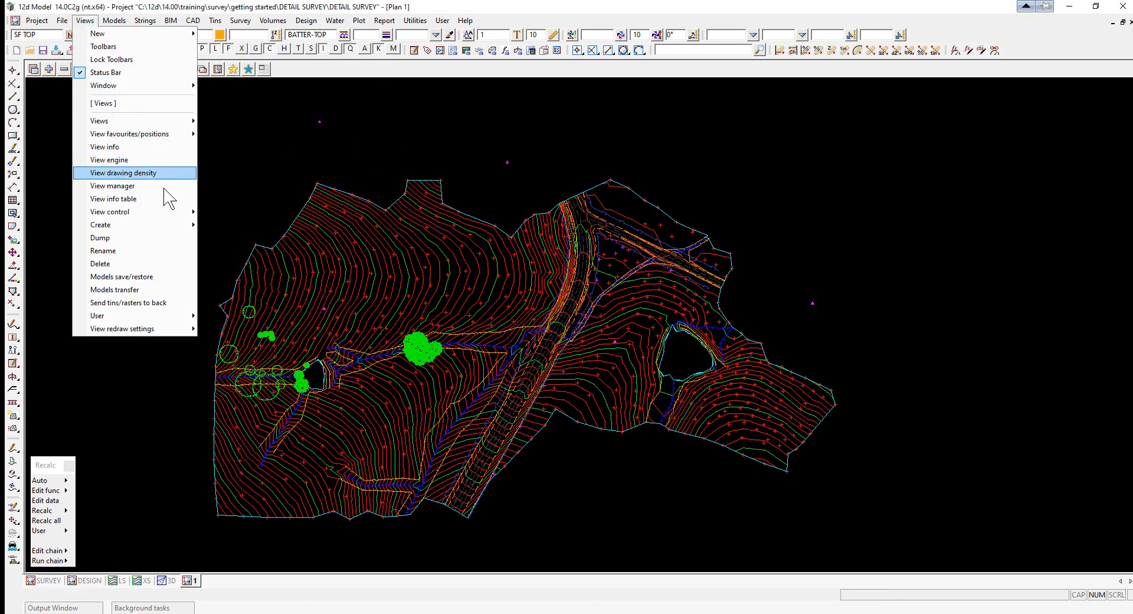
pyautogui.moveTo(172, 227)
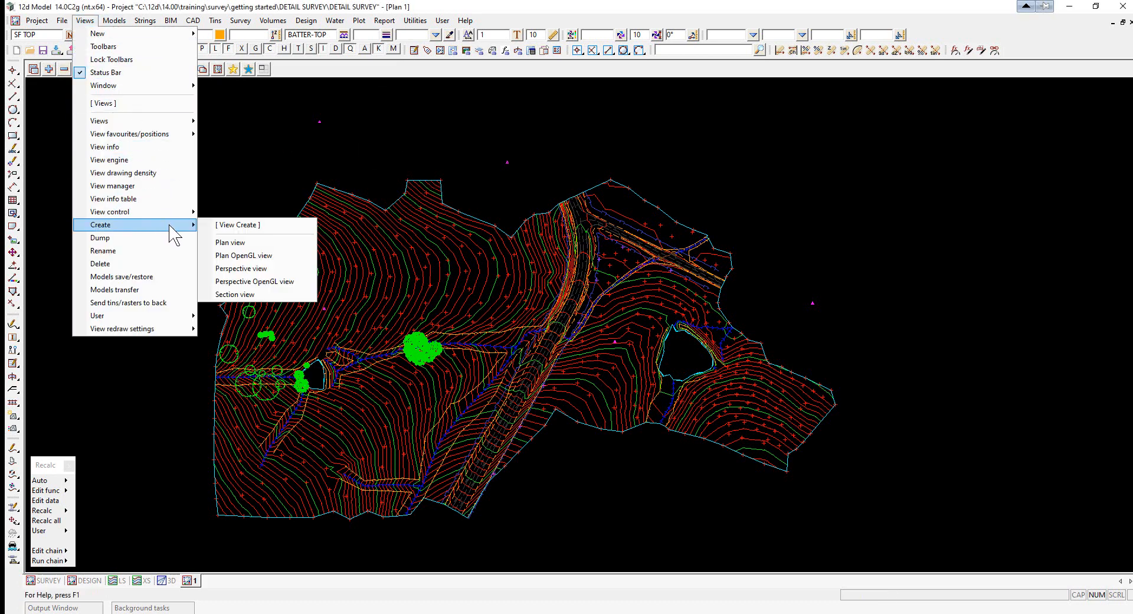
pyautogui.click(237, 242)
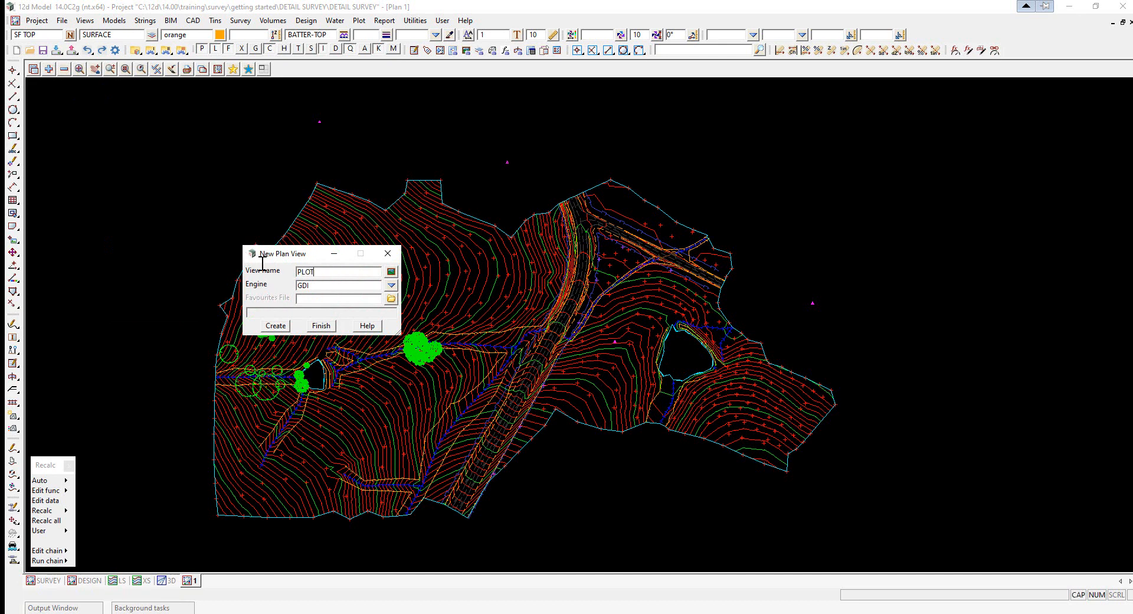
pyautogui.click(274, 325)
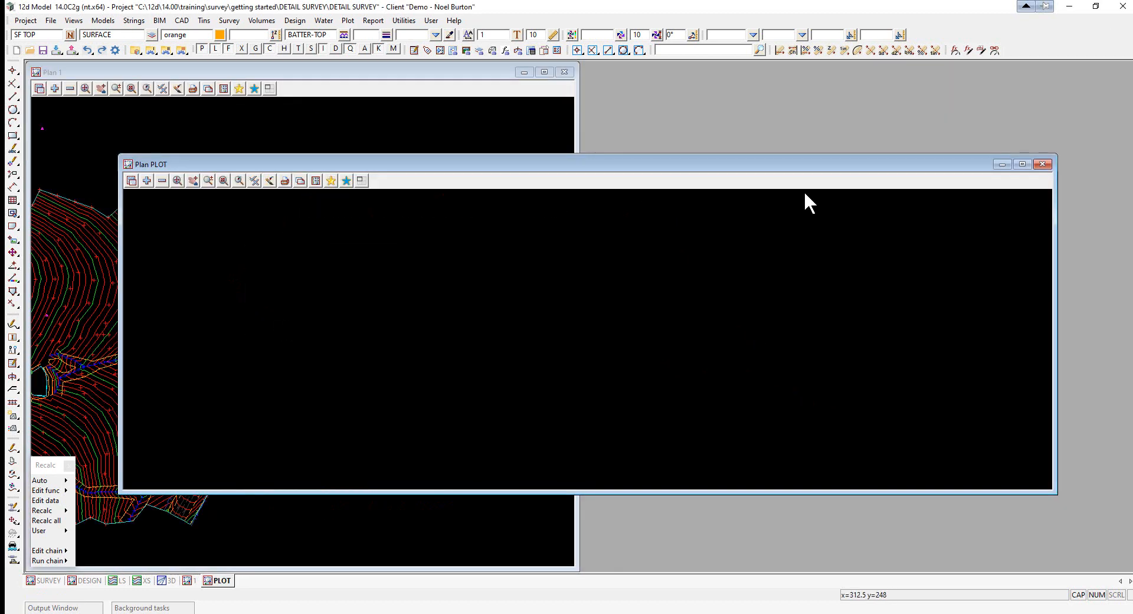
# - Maximize the PLOT view and add the models DRAINAGE through VEGETATION to it
pyautogui.click(1022, 165)
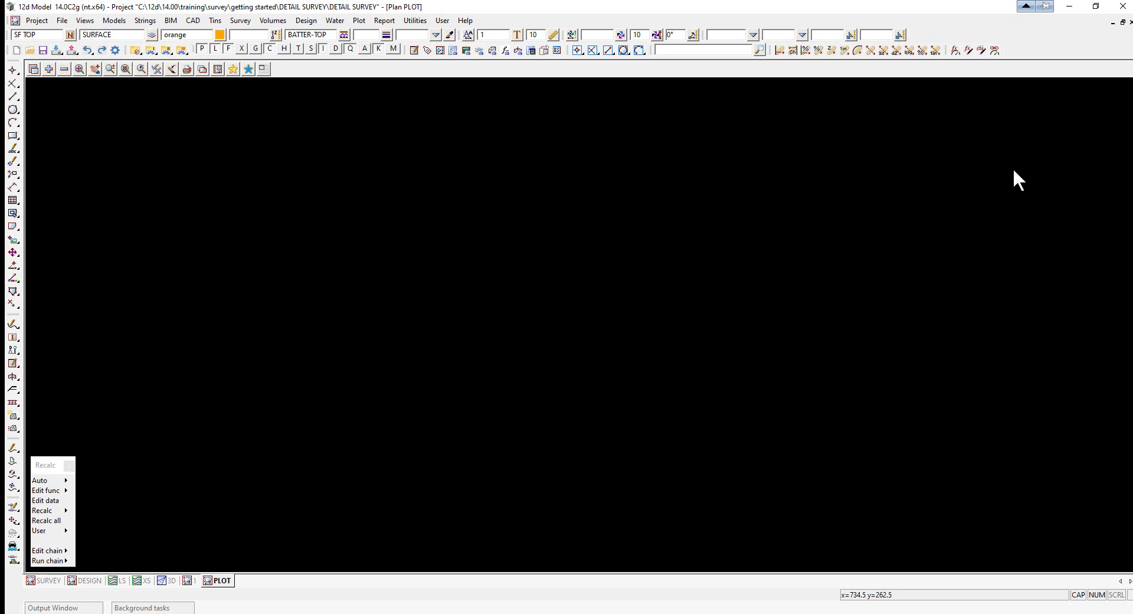
pyautogui.click(48, 69)
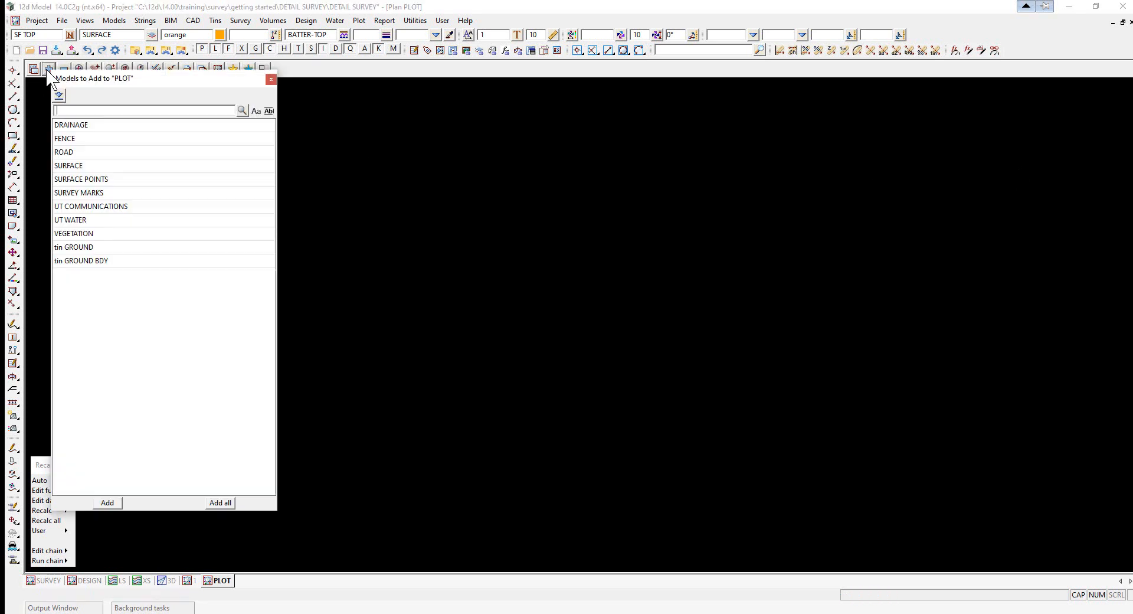
pyautogui.moveTo(69, 126); pyautogui.dragTo(89, 237)
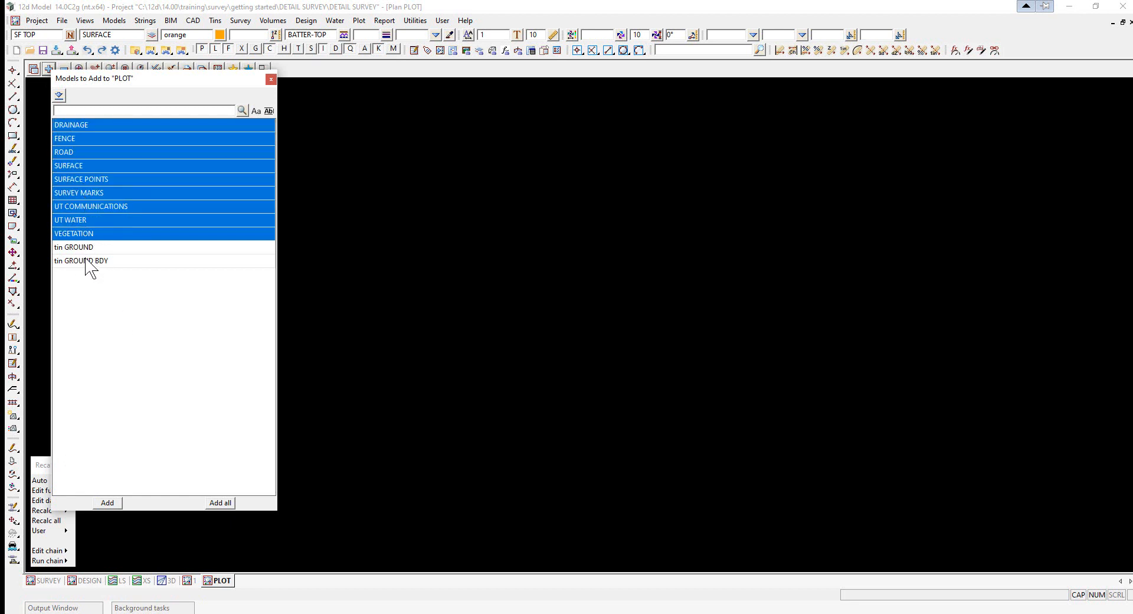
pyautogui.click(109, 503)
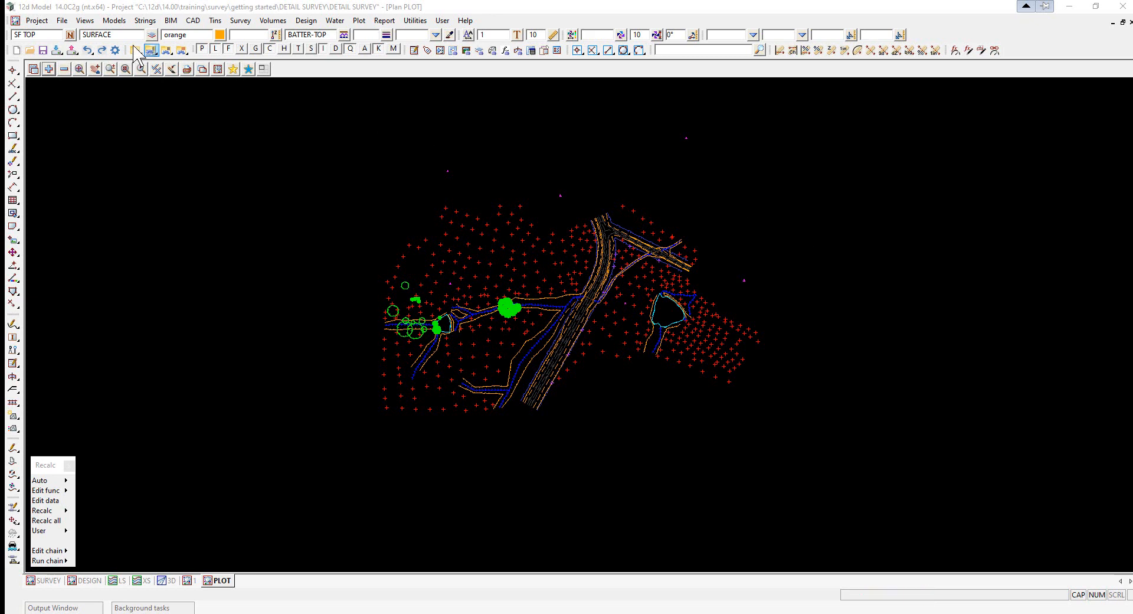
# - Open the label map file editor and read in GETTING STARTED SURVEY V14.label_mapfile from the getting started folder
pyautogui.click(62, 21)
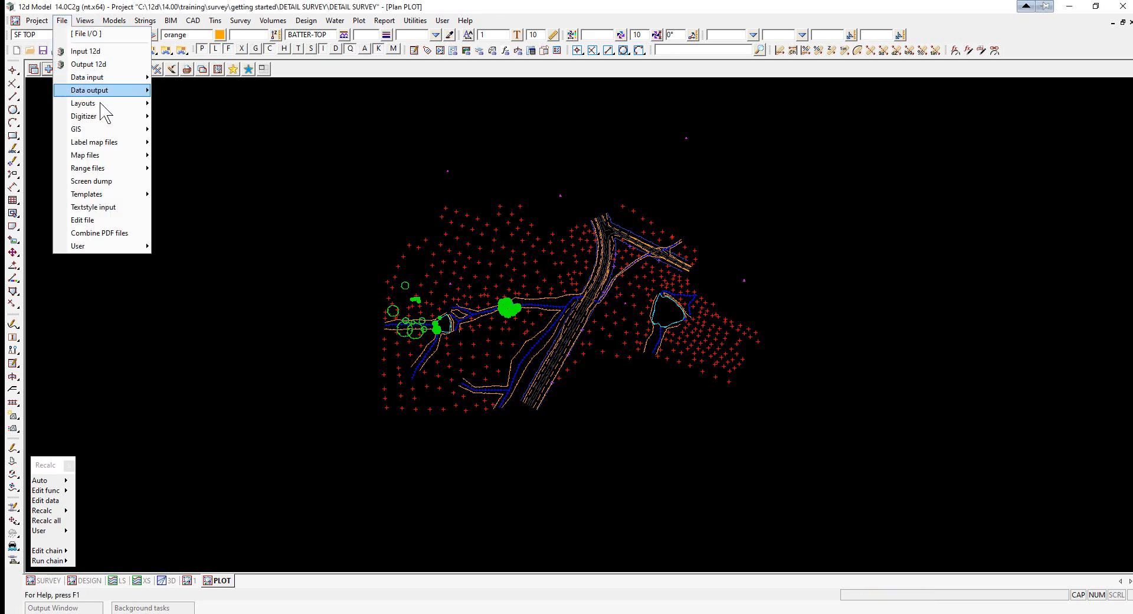
pyautogui.moveTo(120, 147)
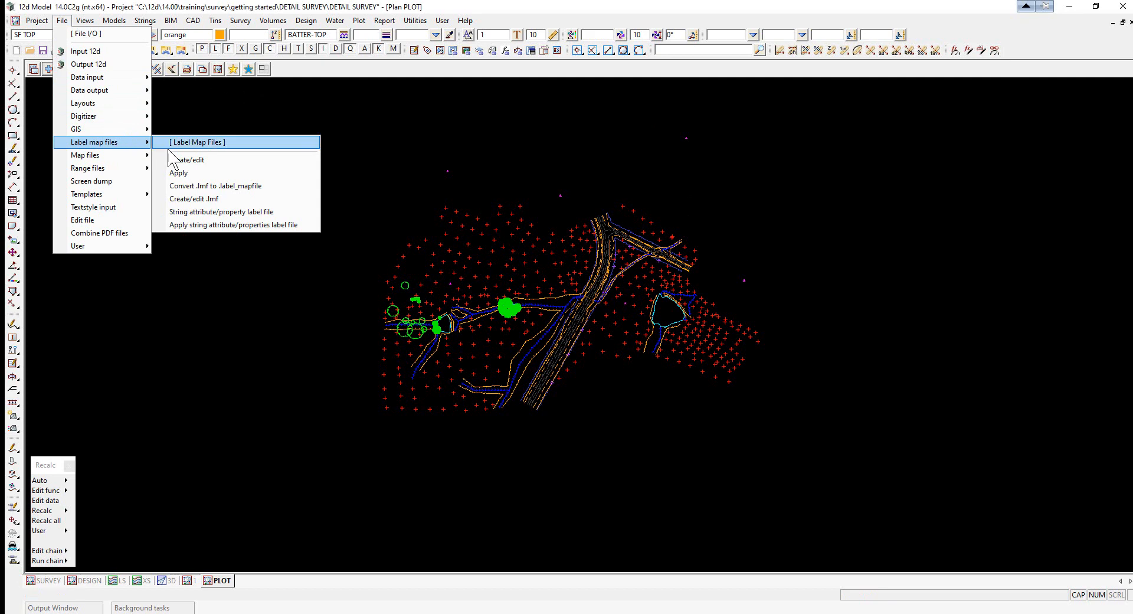
pyautogui.click(194, 159)
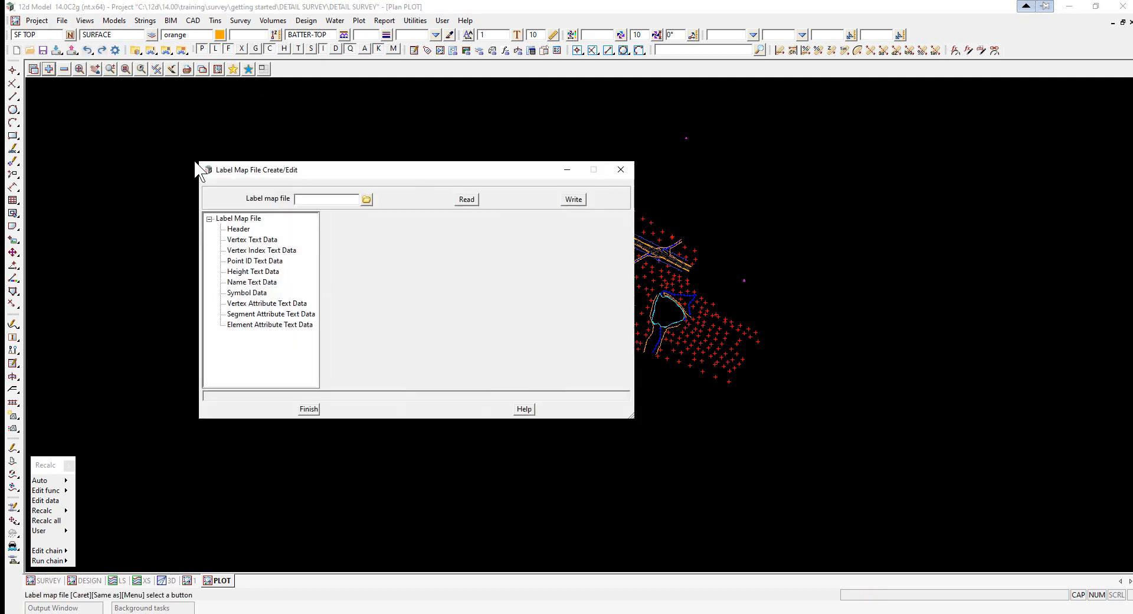
pyautogui.click(367, 199)
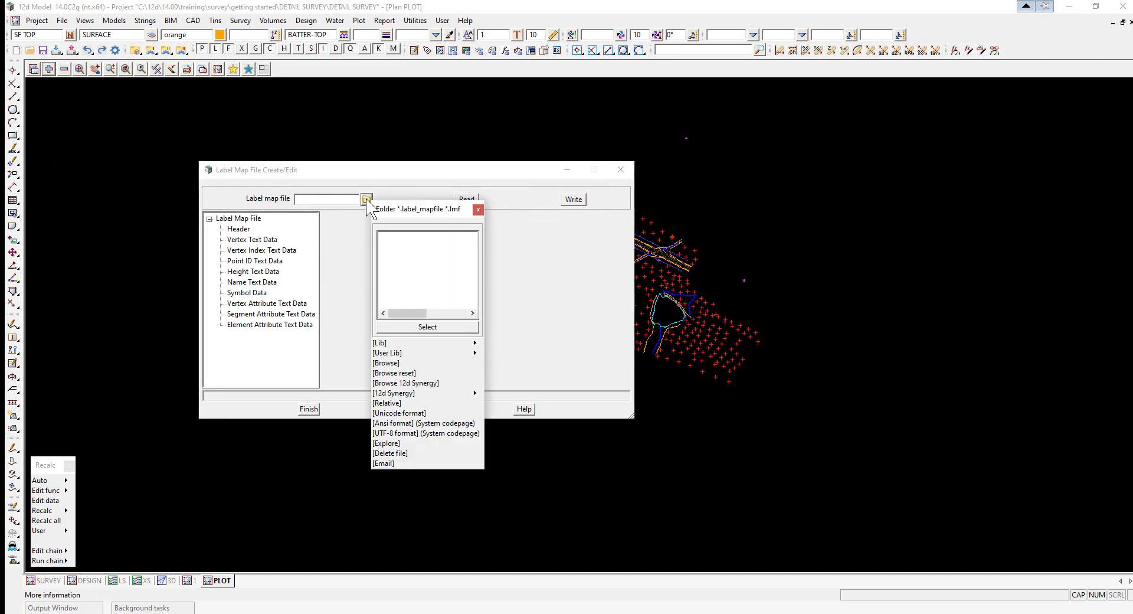
pyautogui.click(387, 364)
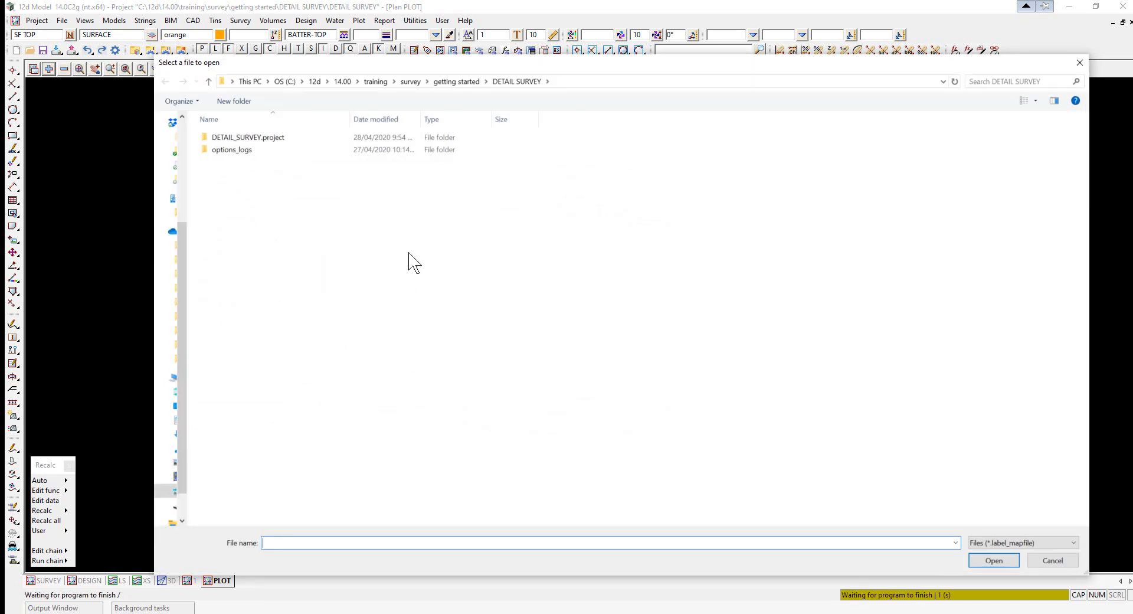
pyautogui.click(457, 81)
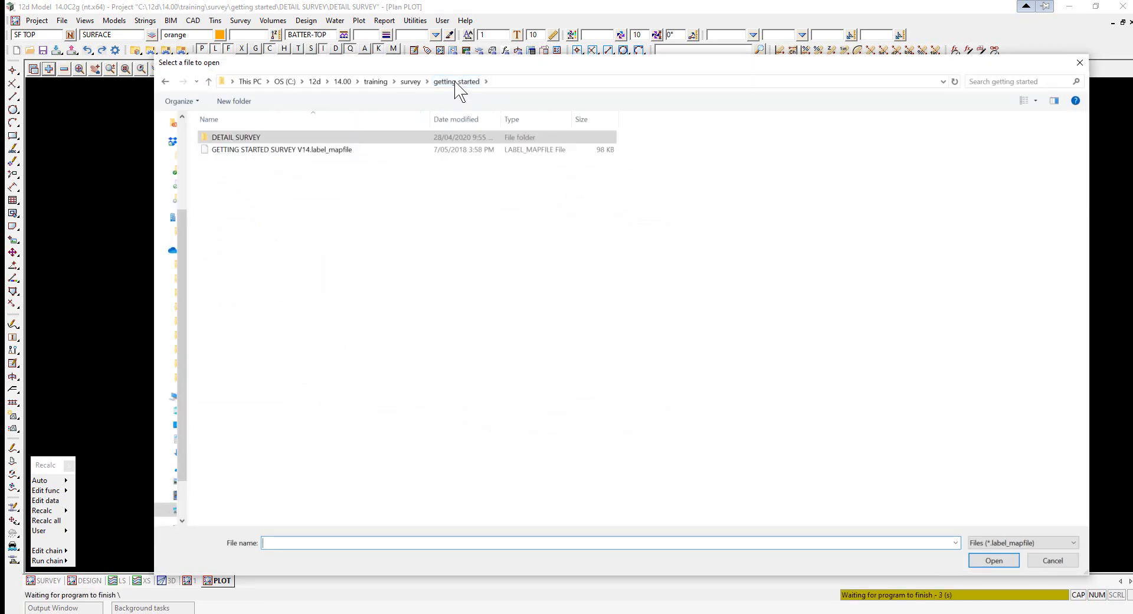
pyautogui.doubleClick(301, 150)
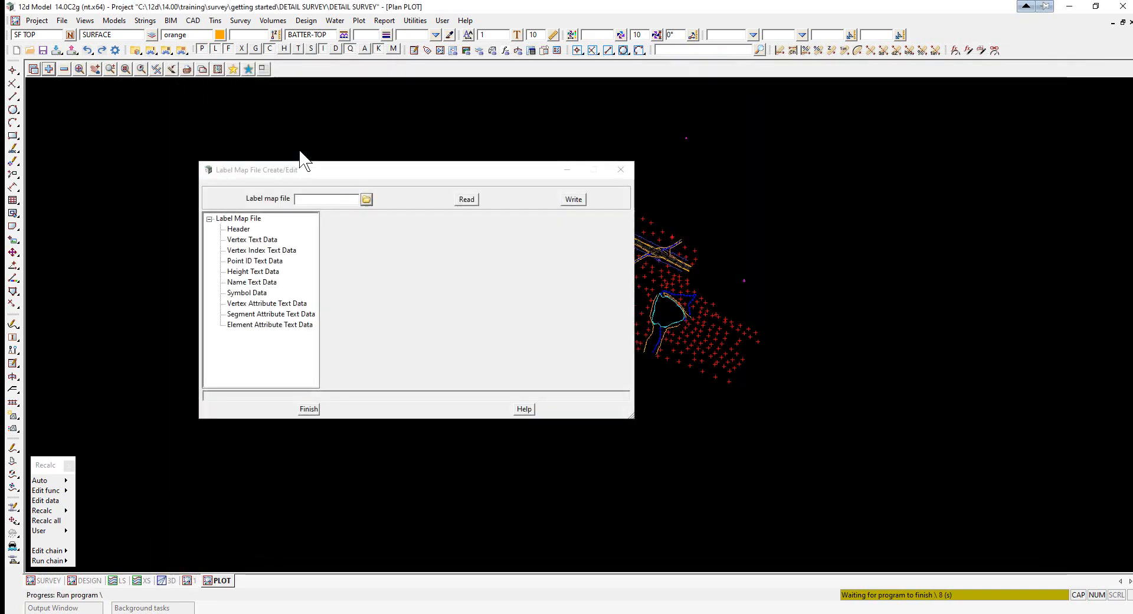
pyautogui.click(466, 200)
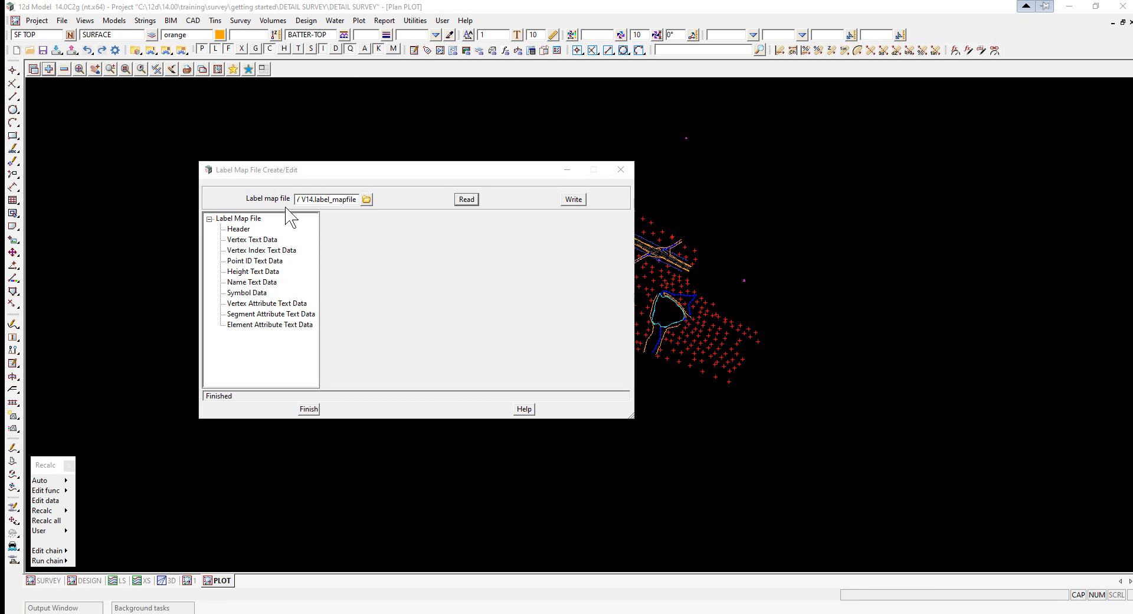
# - Examine the label map file's height, name and vertex attribute text entries and their textstyle settings, then close the editor
pyautogui.click(254, 271)
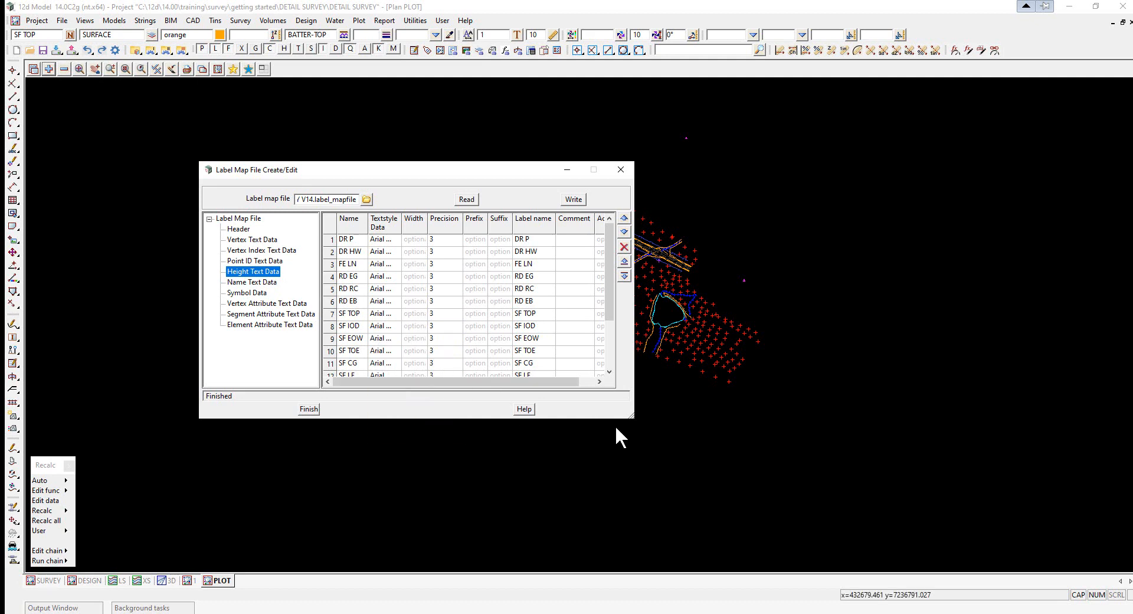
pyautogui.moveTo(630, 422); pyautogui.dragTo(722, 525)
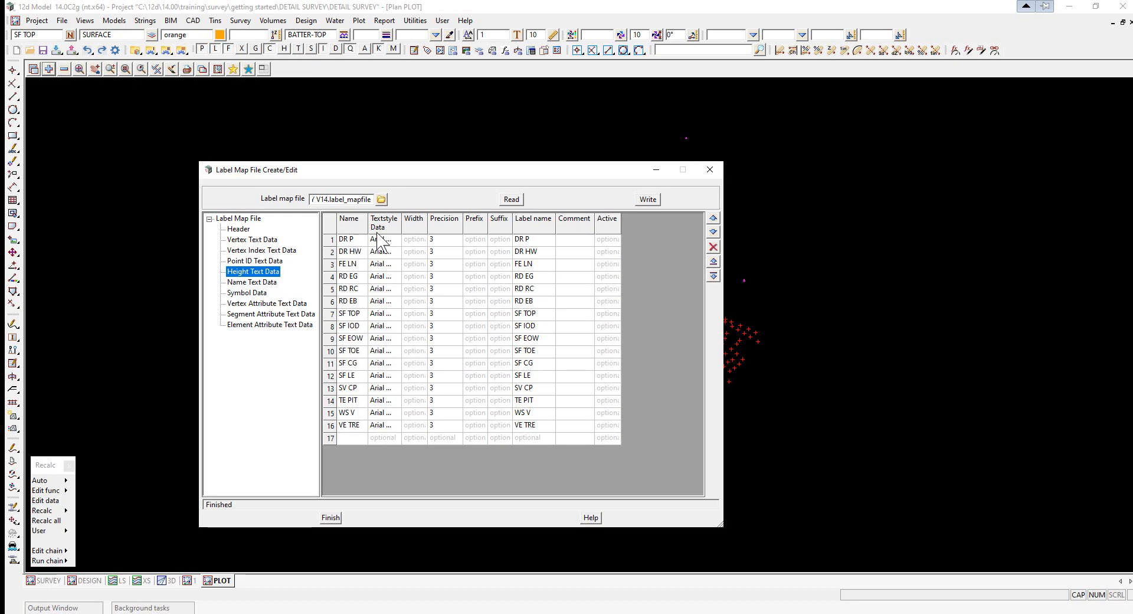
pyautogui.moveTo(379, 240)
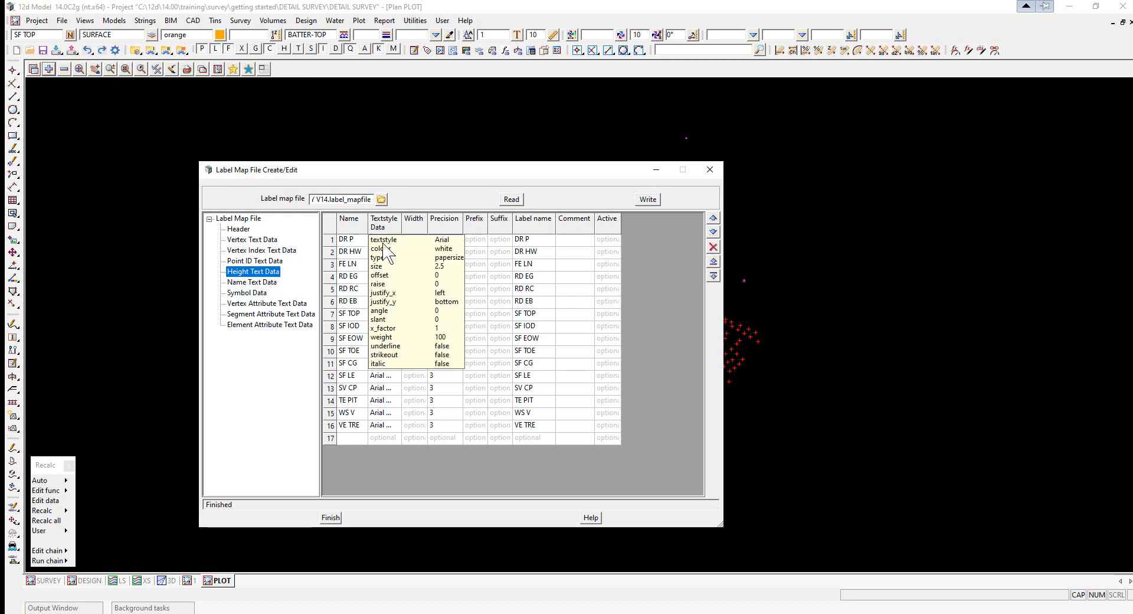
pyautogui.doubleClick(383, 239)
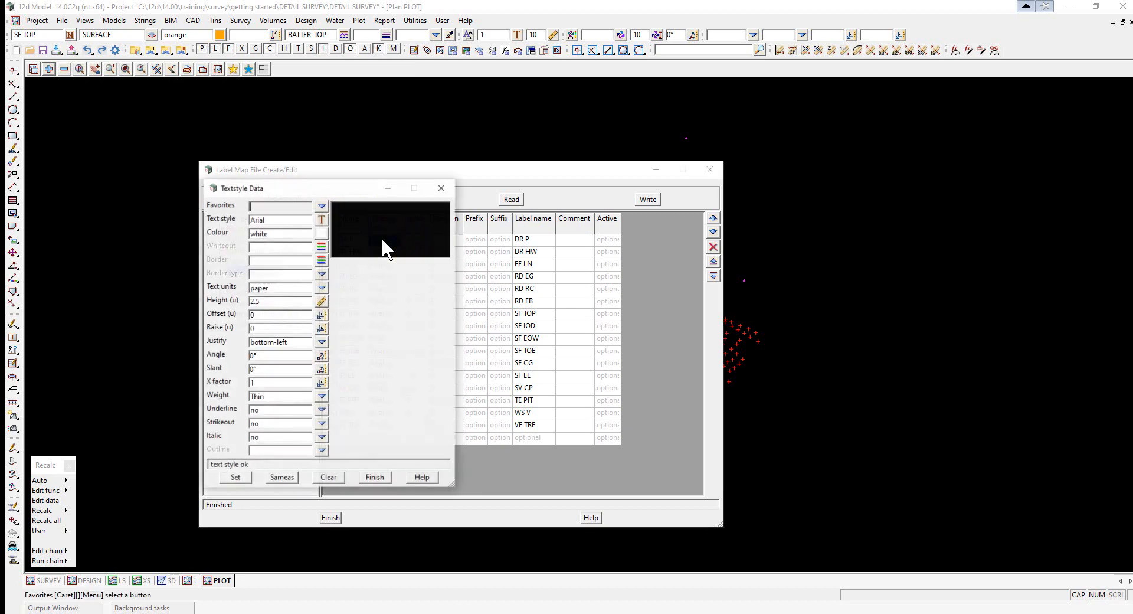
pyautogui.moveTo(286, 194); pyautogui.dragTo(469, 154)
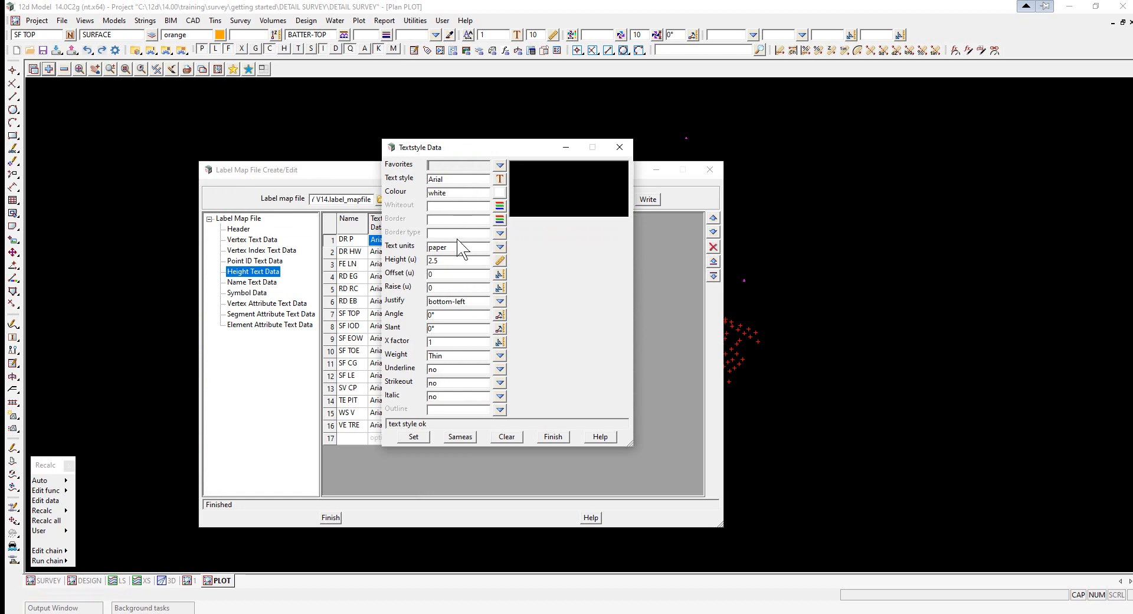
pyautogui.click(553, 437)
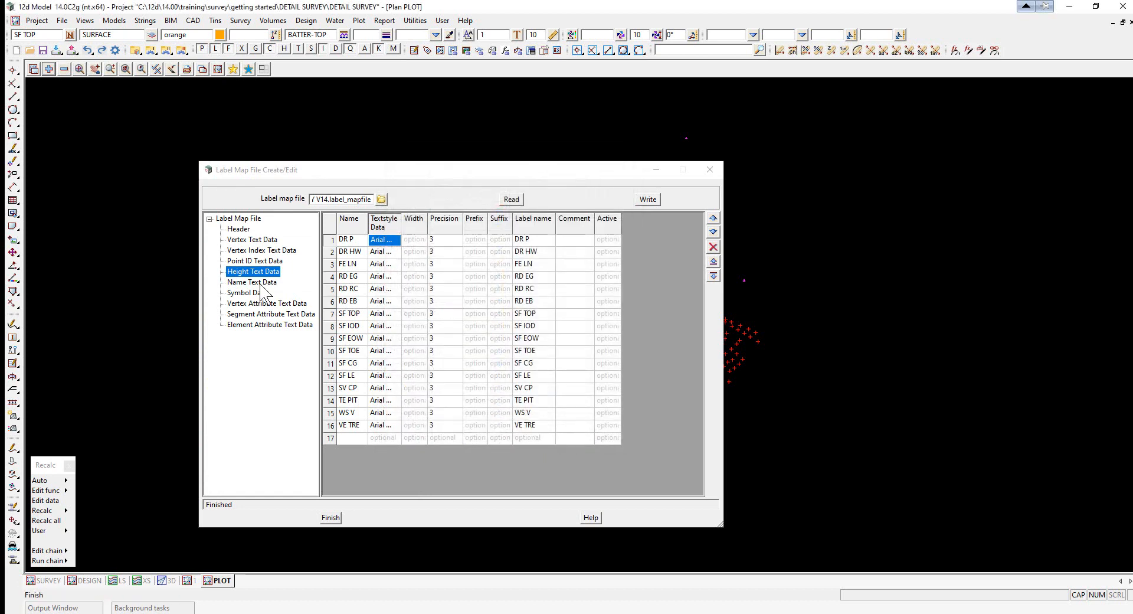
pyautogui.click(261, 283)
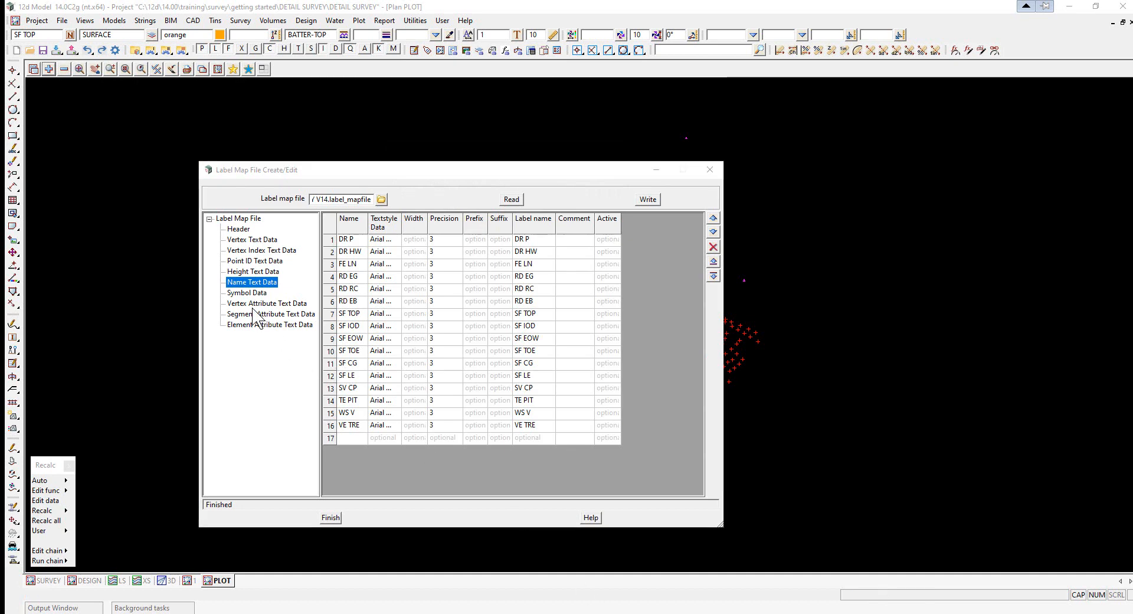
pyautogui.click(258, 304)
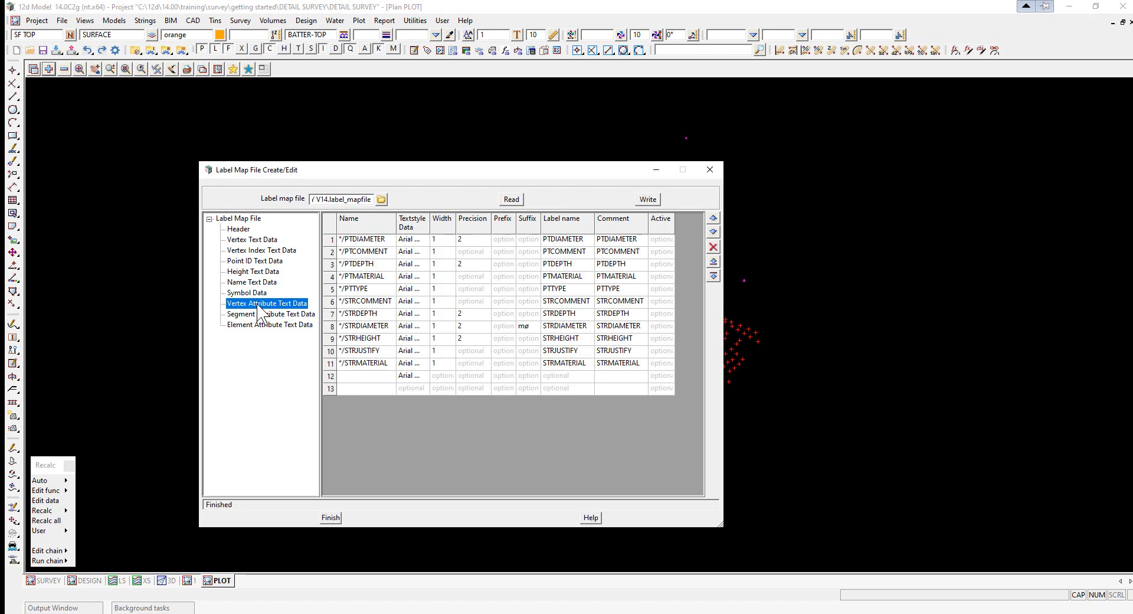
pyautogui.click(362, 328)
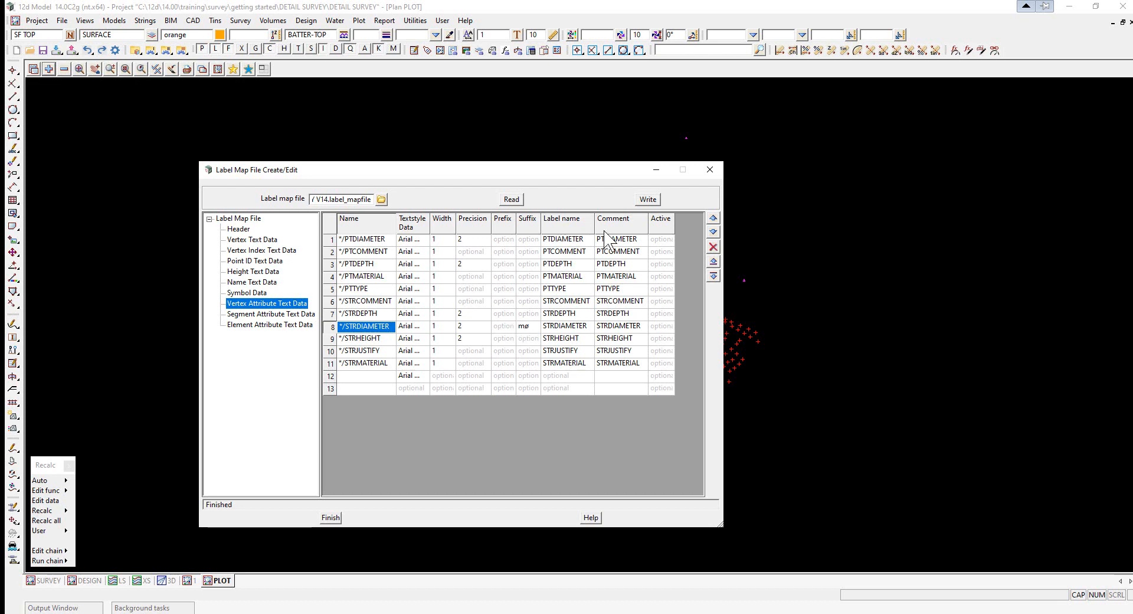
pyautogui.click(331, 518)
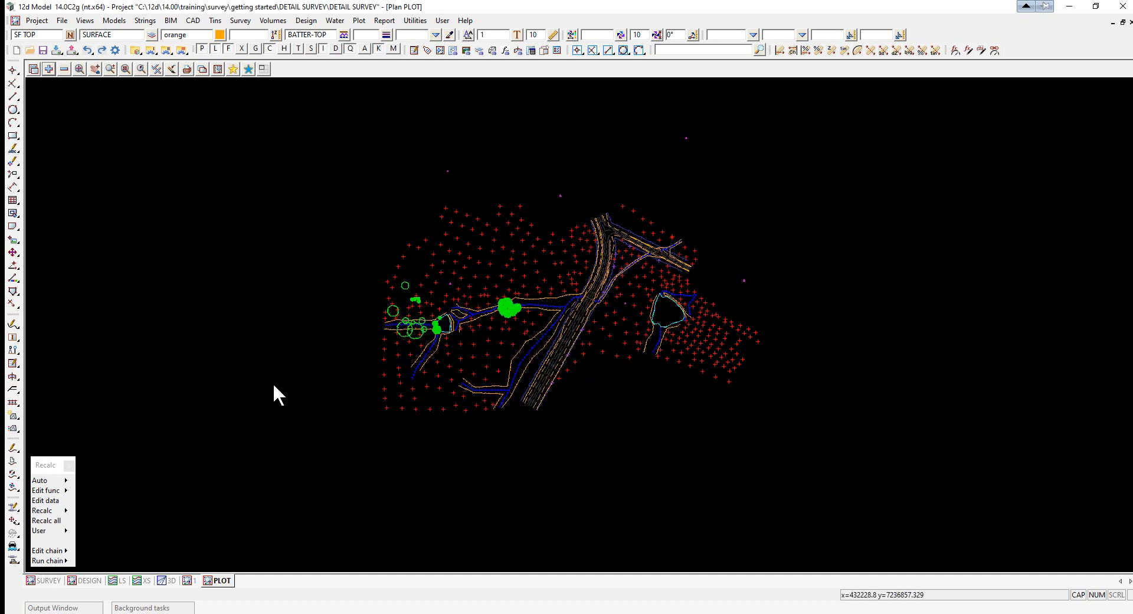
# - Start labelling data by label map file and choose the PLOT view as the data to label
pyautogui.click(62, 20)
pyautogui.moveTo(114, 148)
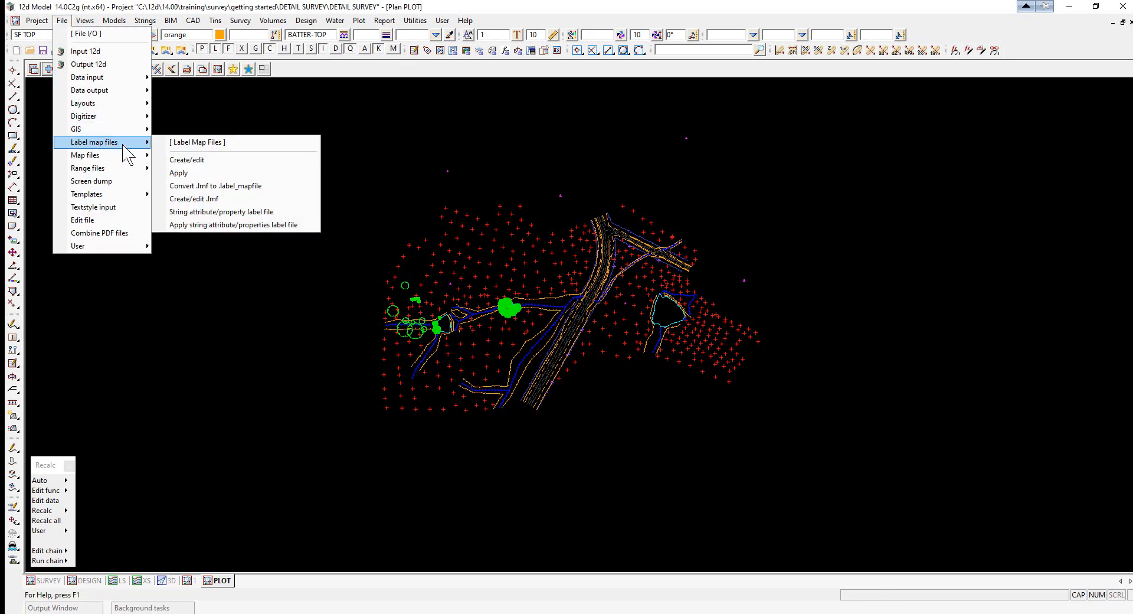
pyautogui.click(195, 177)
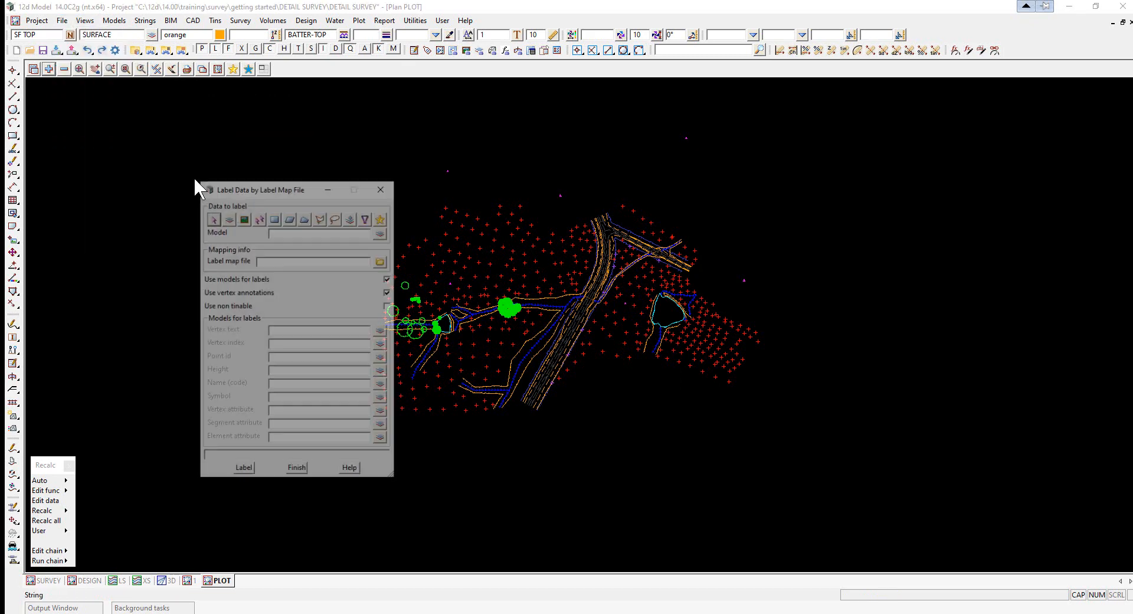
pyautogui.moveTo(247, 188); pyautogui.dragTo(258, 144)
pyautogui.click(256, 174)
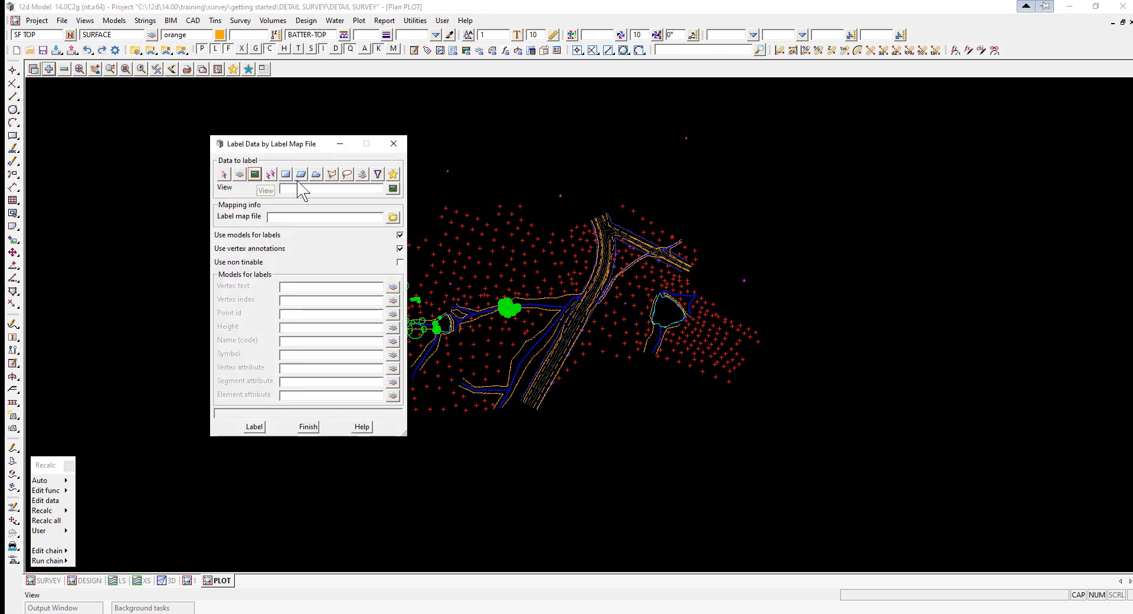
pyautogui.click(392, 188)
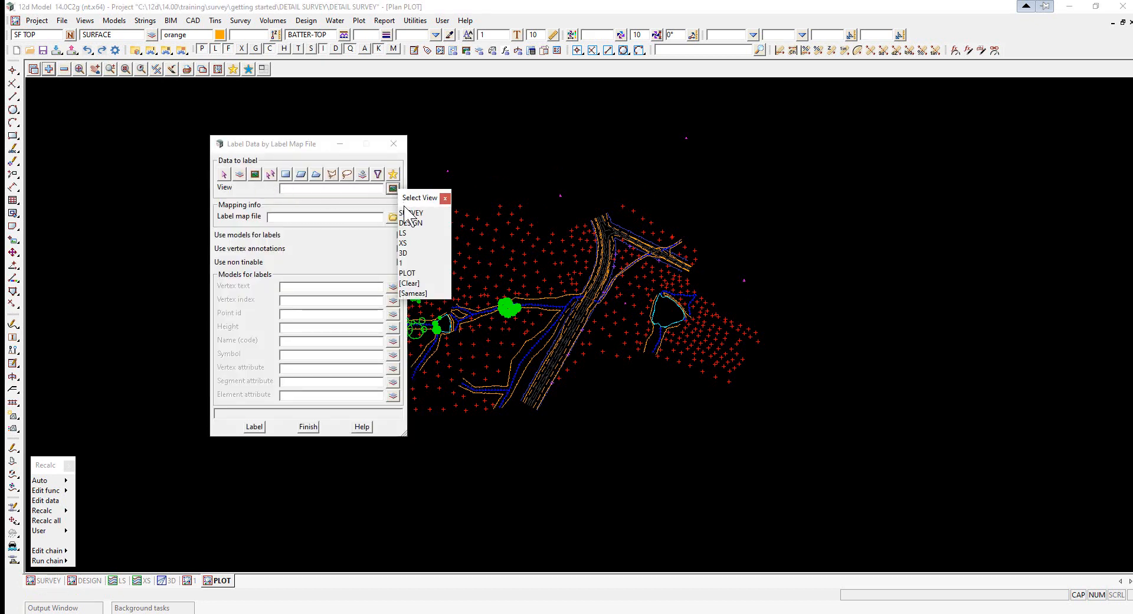
pyautogui.click(408, 273)
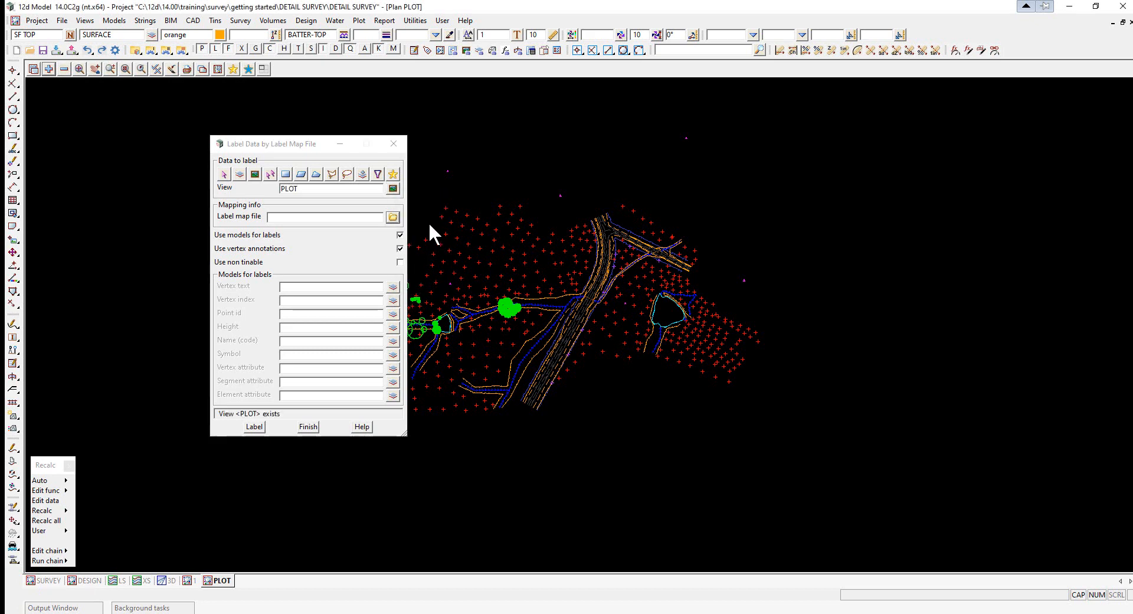
# - Select GETTING STARTED SURVEY V14.label_mapfile from the getting started folder as the label map file
pyautogui.click(392, 217)
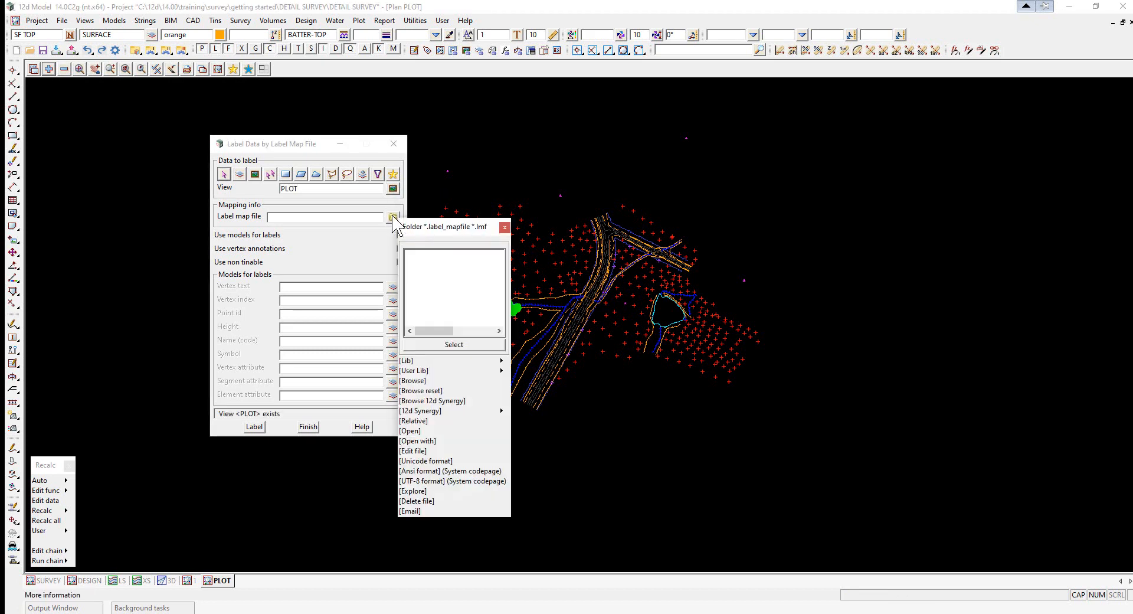
pyautogui.click(416, 381)
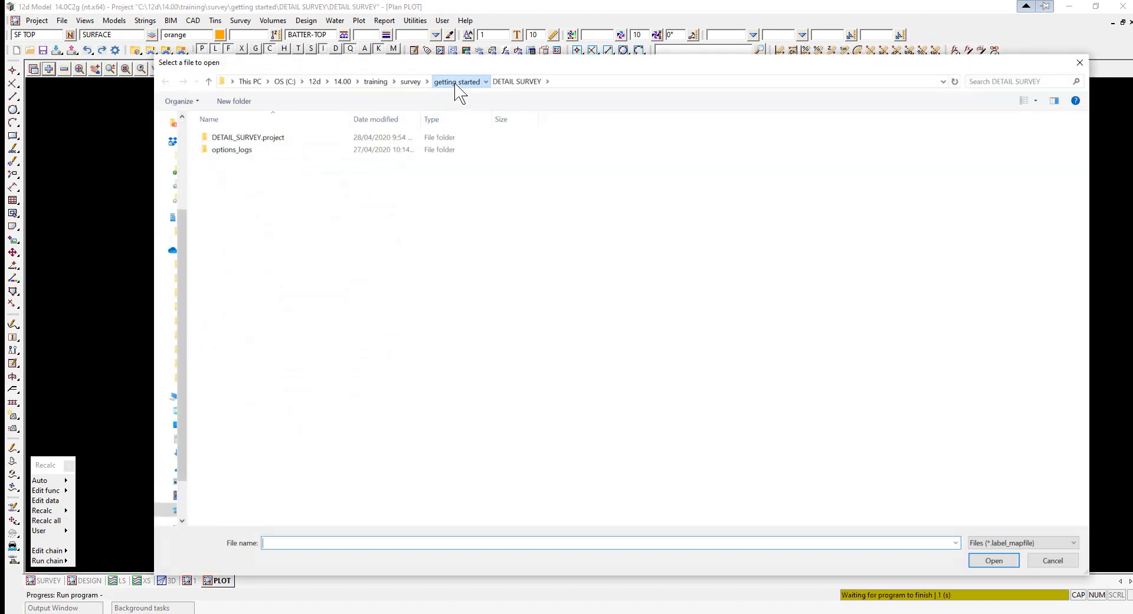
pyautogui.click(455, 83)
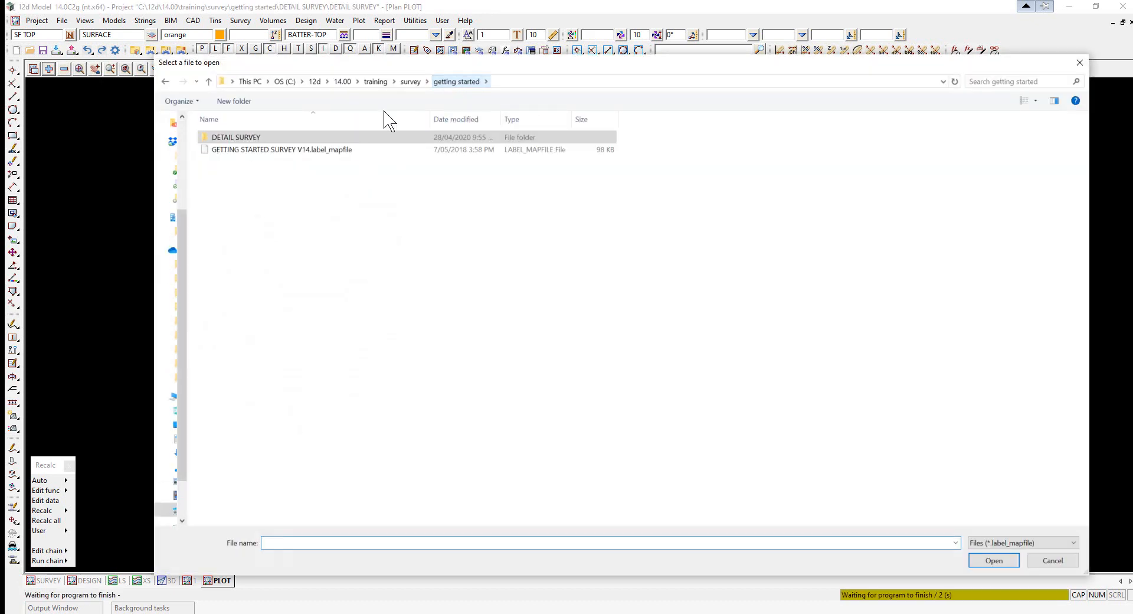
pyautogui.doubleClick(269, 151)
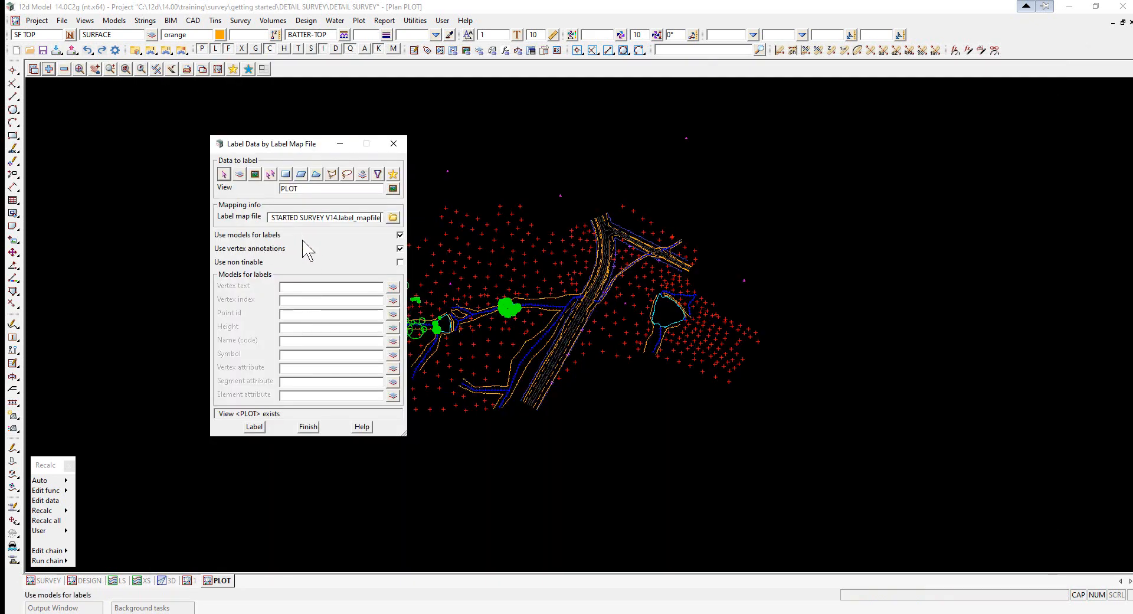
# - Turn off using models for labels and set the point id prefix model to "txt ptno"
pyautogui.click(400, 235)
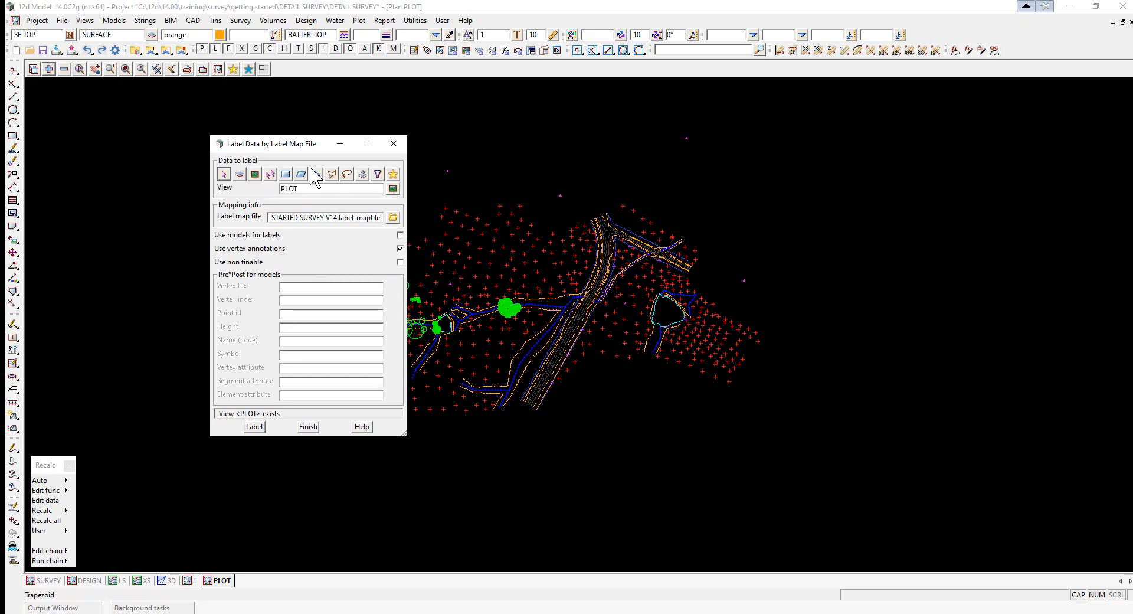
pyautogui.moveTo(293, 145); pyautogui.dragTo(456, 152)
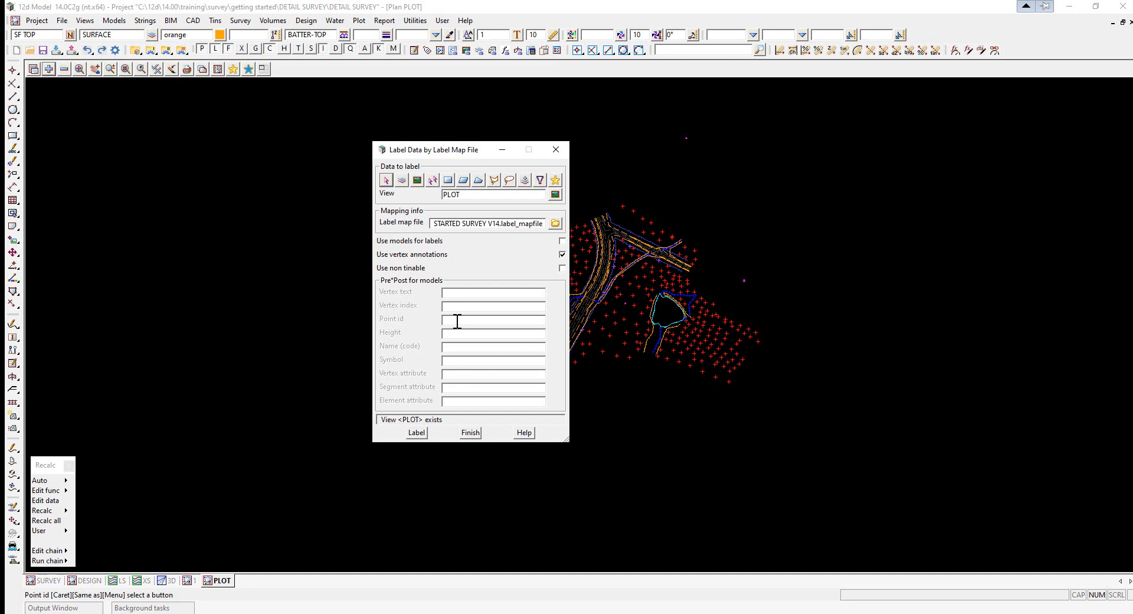
pyautogui.write('txt ptno')
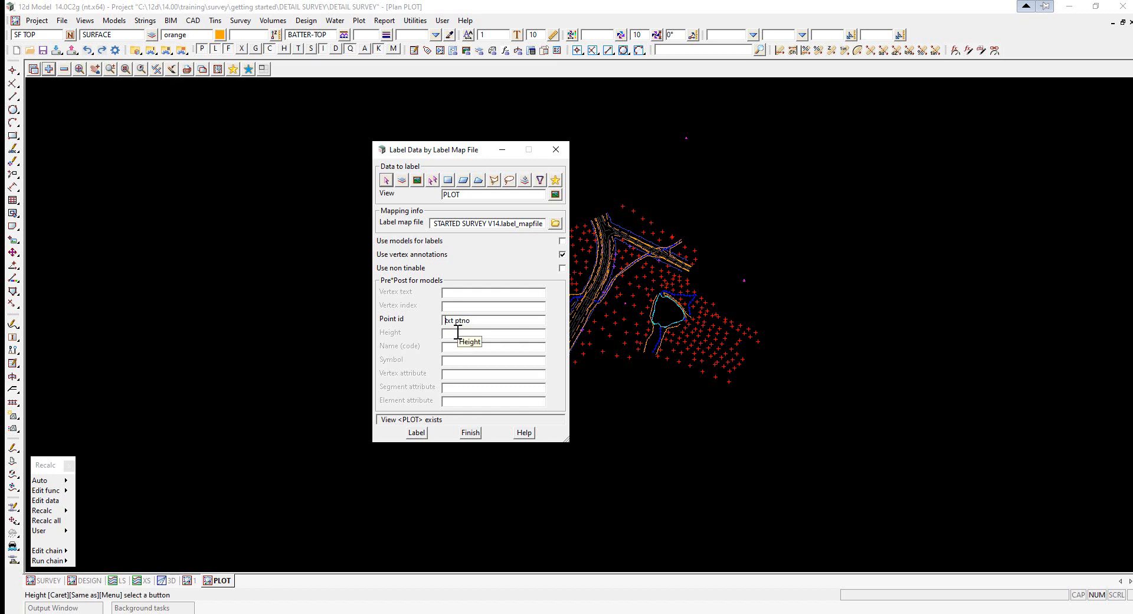
# - Set the height prefix to "txt ht" and the name (code) prefix to "txt cd"
pyautogui.click(458, 332)
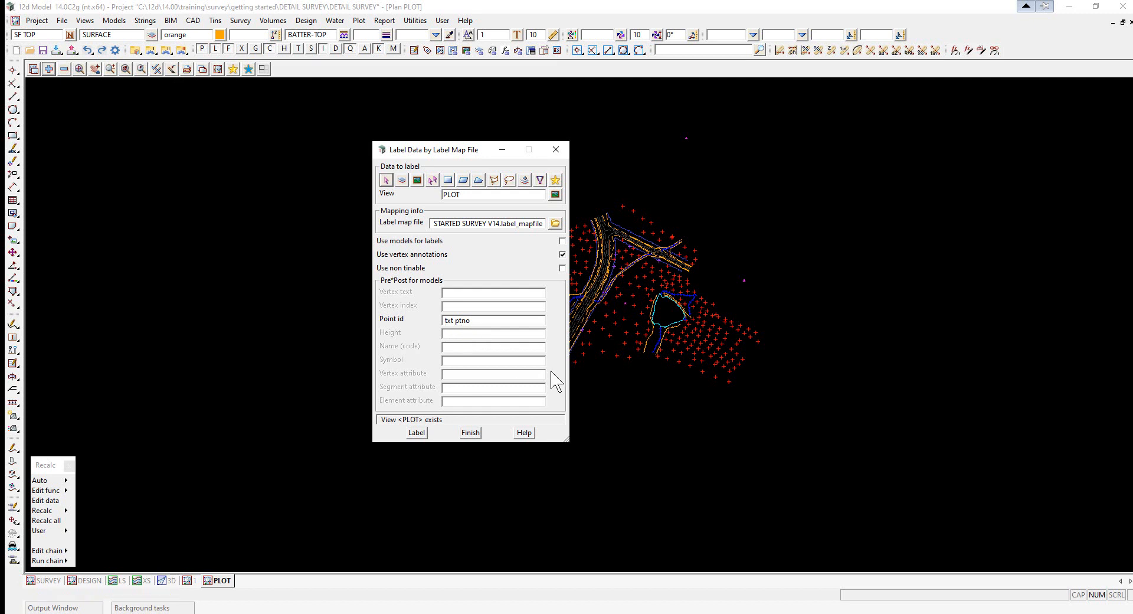
pyautogui.write('txt ht')
pyautogui.click(451, 347)
pyautogui.write('tx')
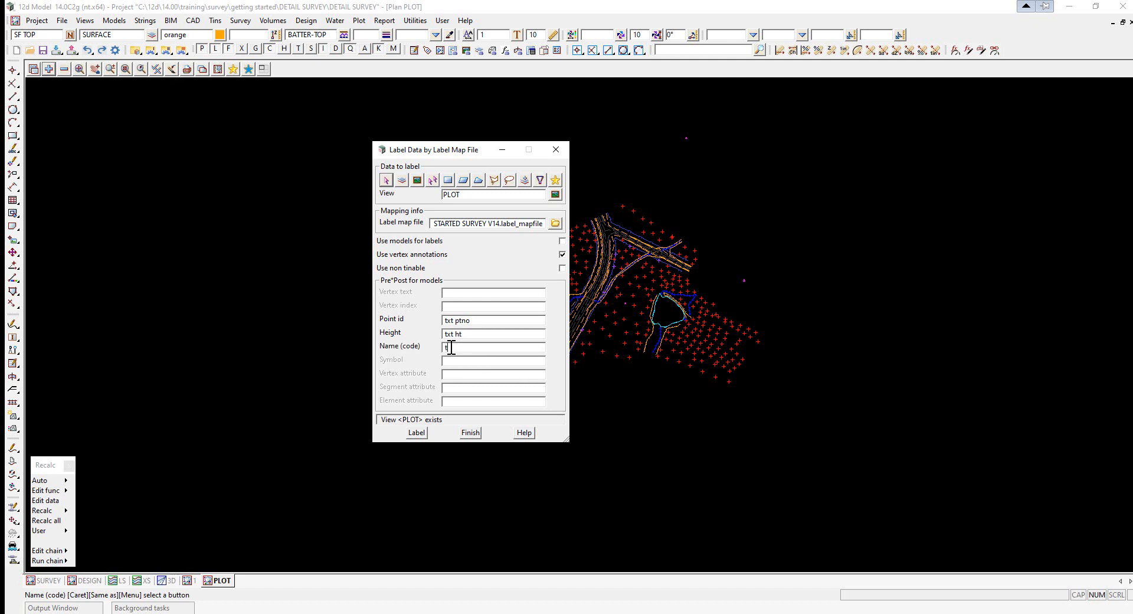
pyautogui.write('t cd')
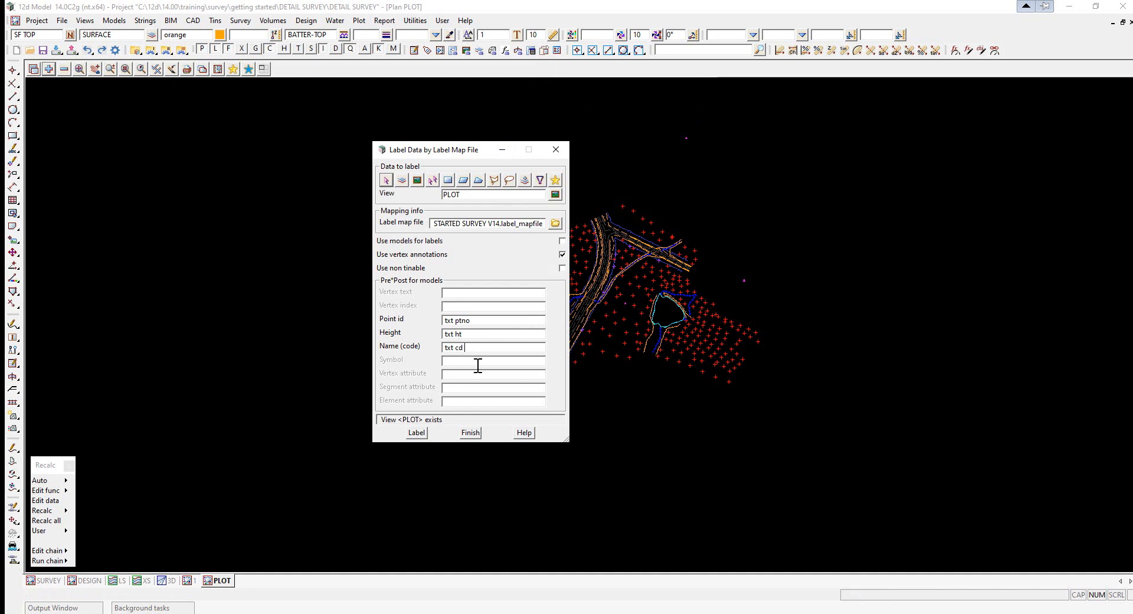
# - Set the vertex attribute prefix to "txt att" and label the PLOT view's data
pyautogui.click(453, 376)
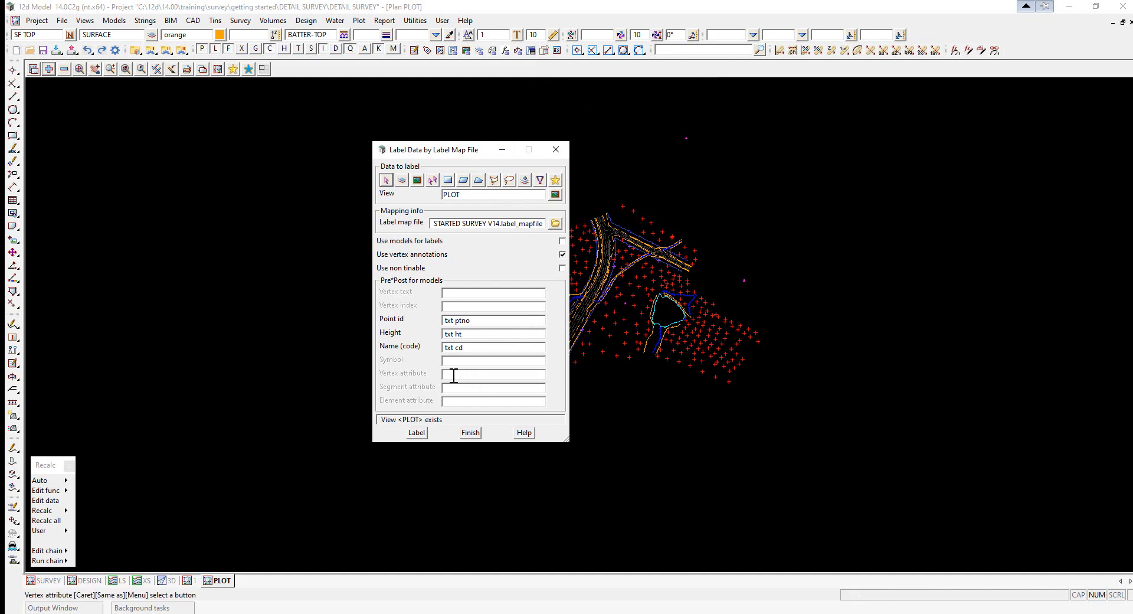
pyautogui.write('txt att')
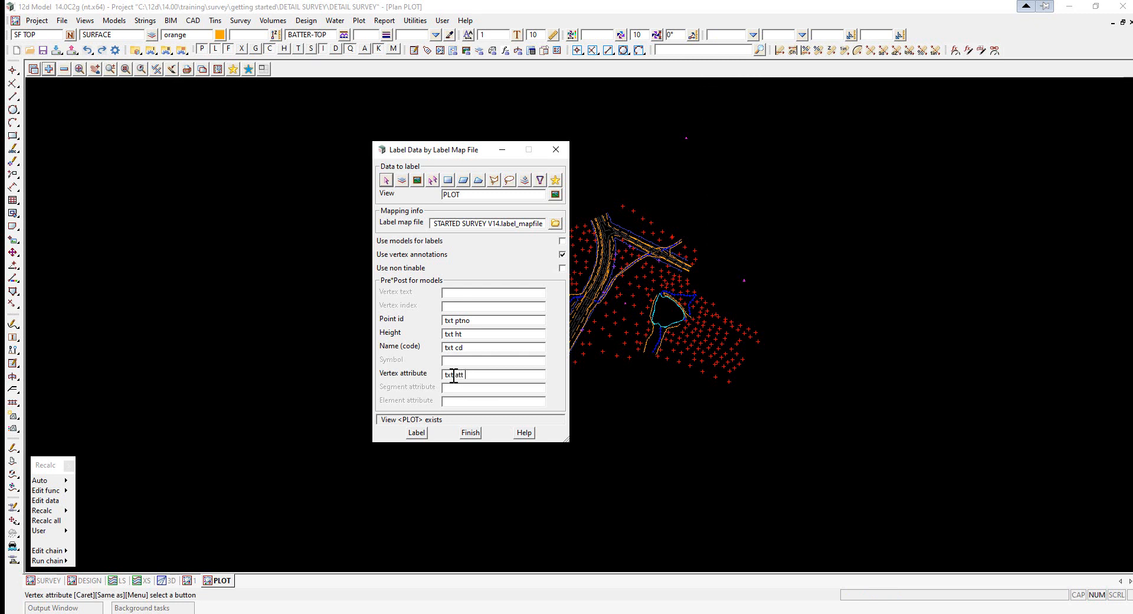
pyautogui.click(417, 433)
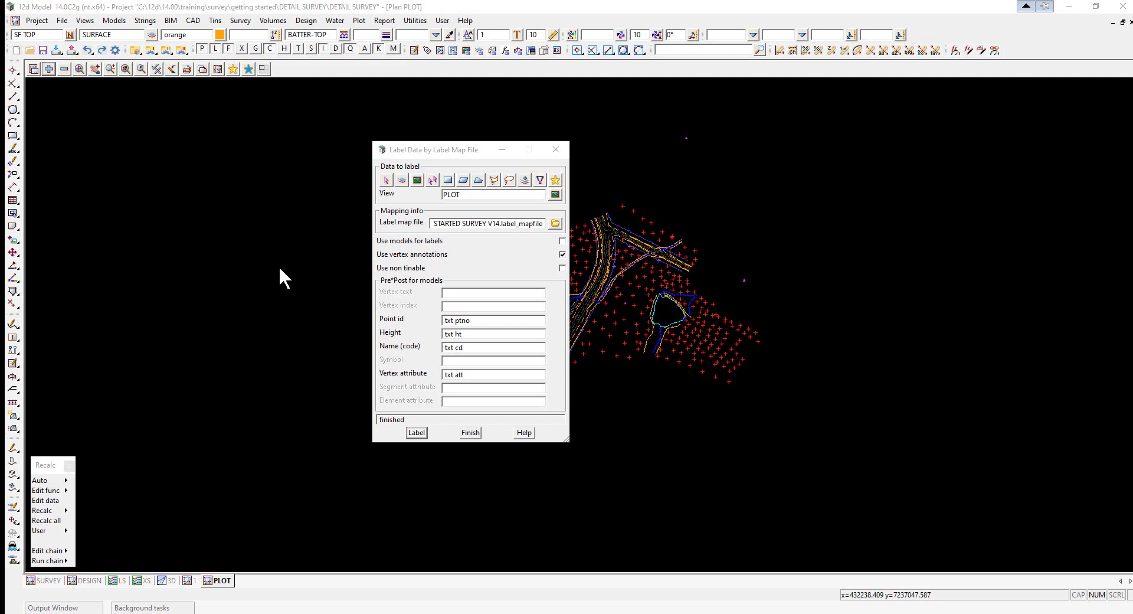
# - Delete all empty unlocked models, then close the label data by label map file dialog
pyautogui.click(114, 20)
pyautogui.moveTo(142, 194)
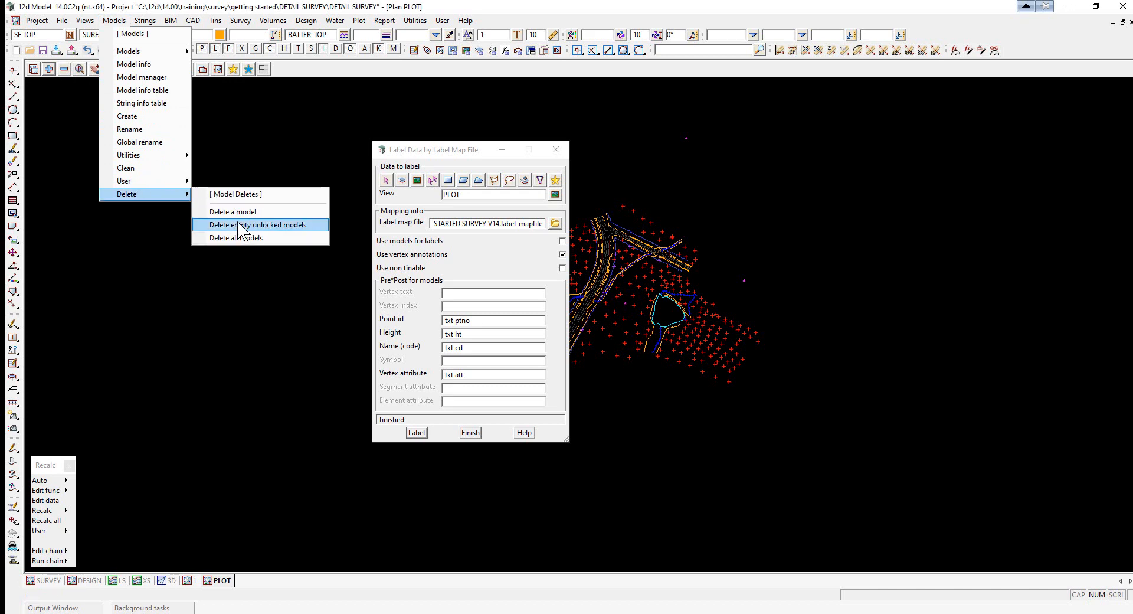
pyautogui.click(239, 225)
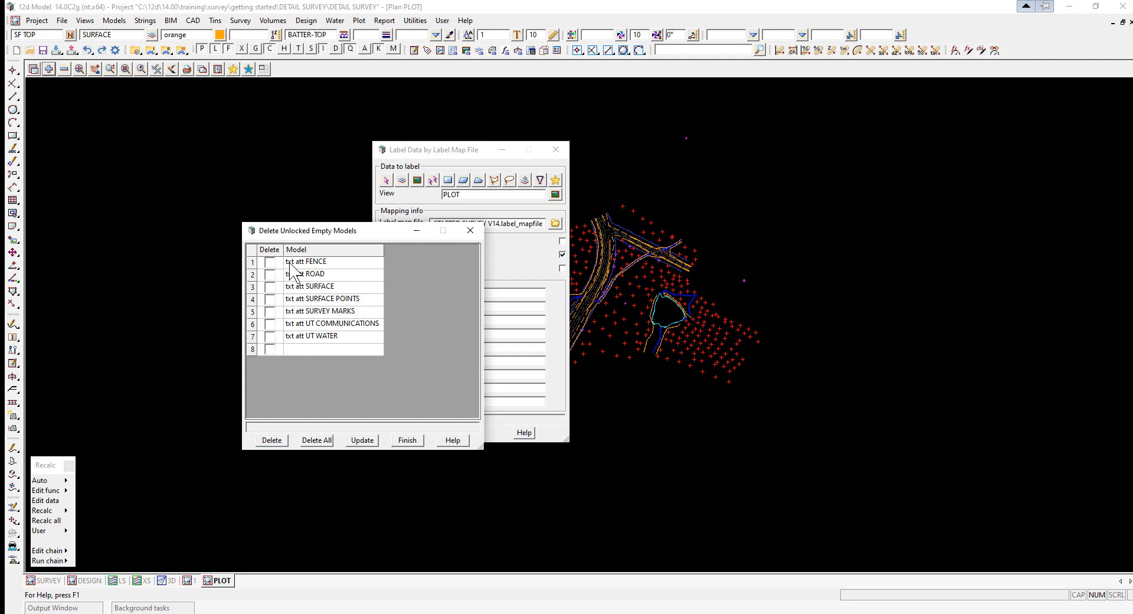
pyautogui.click(317, 439)
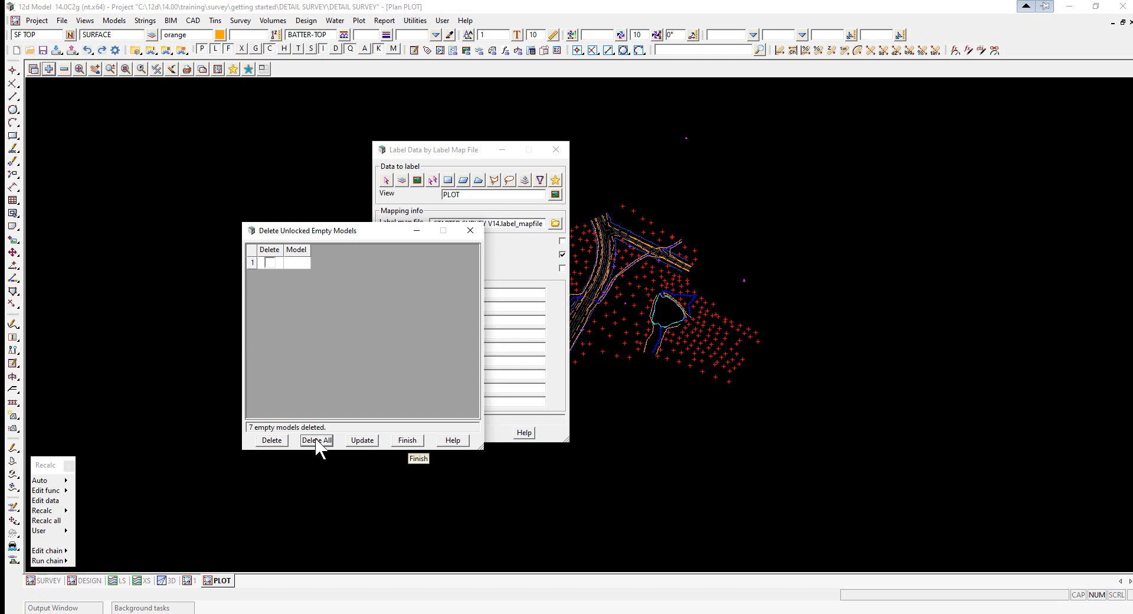
pyautogui.click(408, 441)
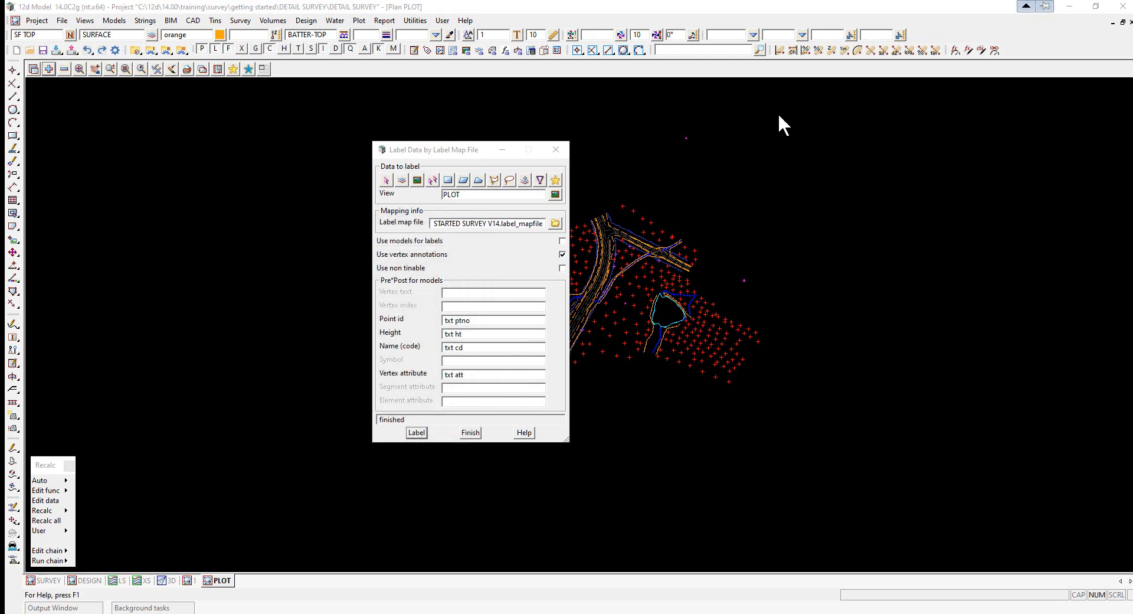
pyautogui.click(474, 433)
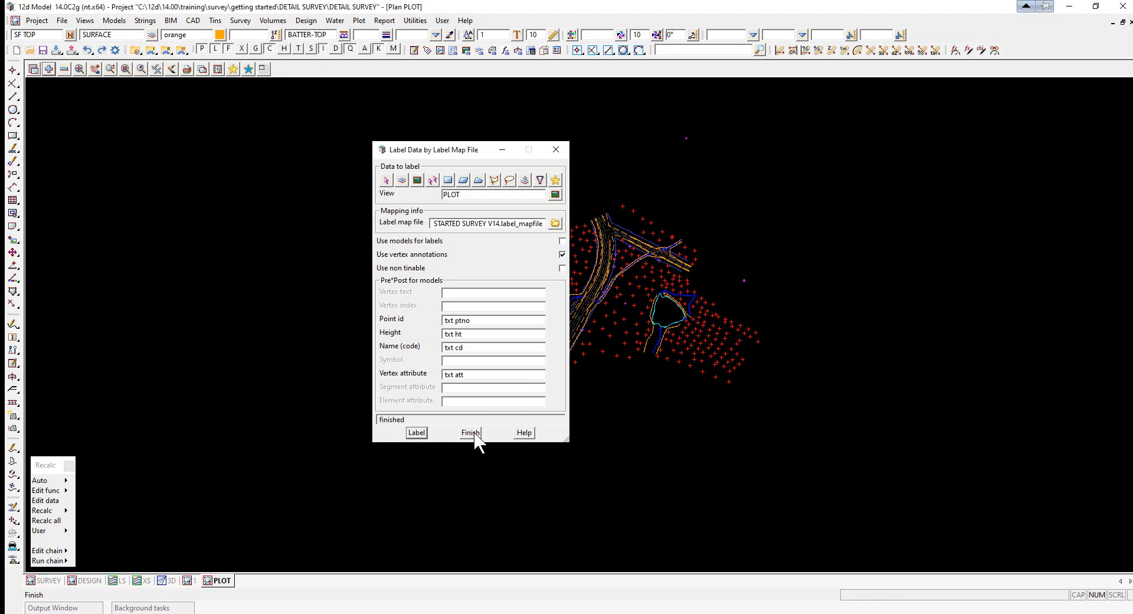
# - Add the txt att VEGETATION model to the PLOT view
pyautogui.scroll(5, 427, 348)
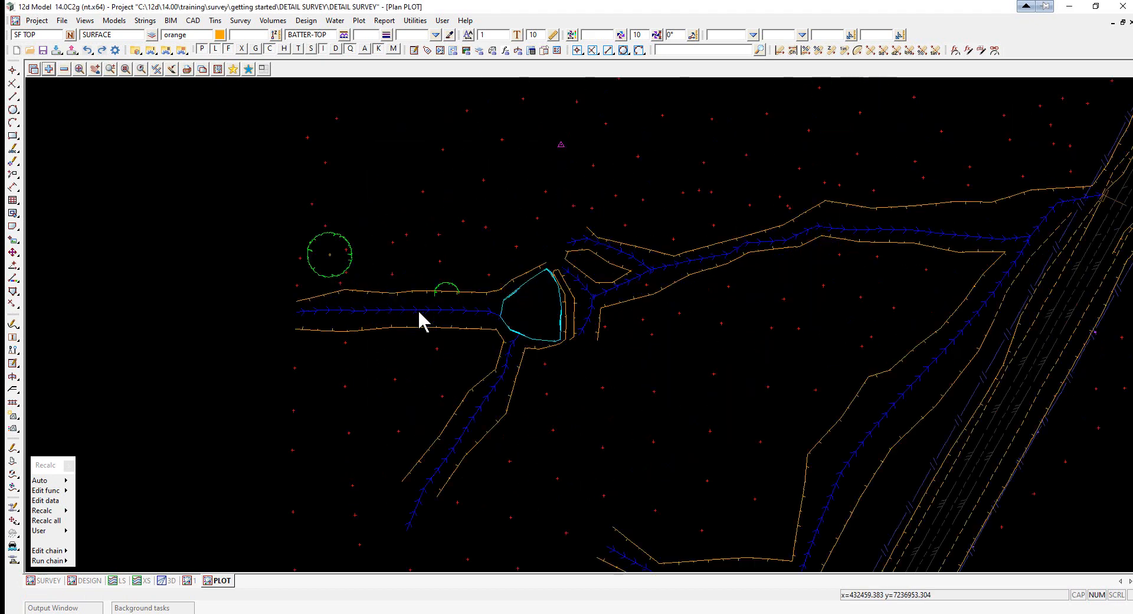
pyautogui.scroll(2, 424, 321)
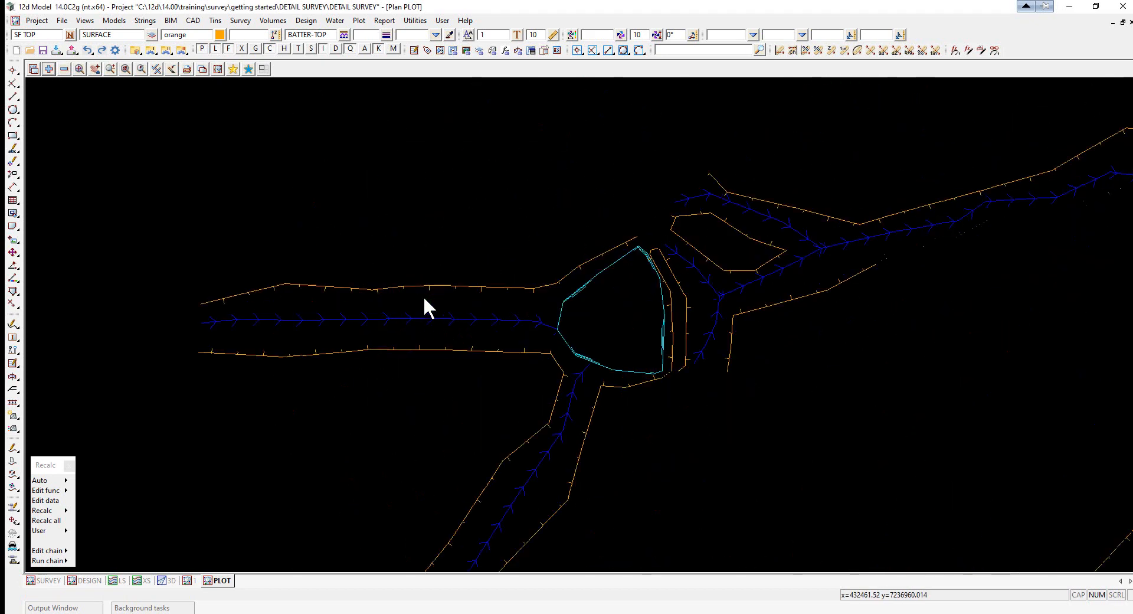
pyautogui.click(49, 69)
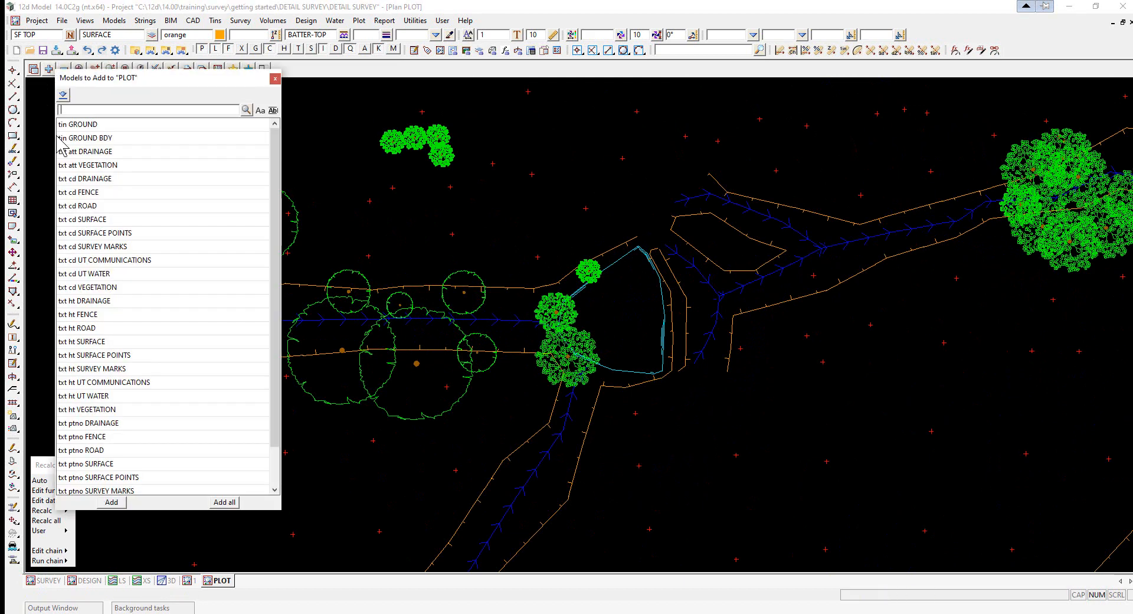
pyautogui.doubleClick(77, 165)
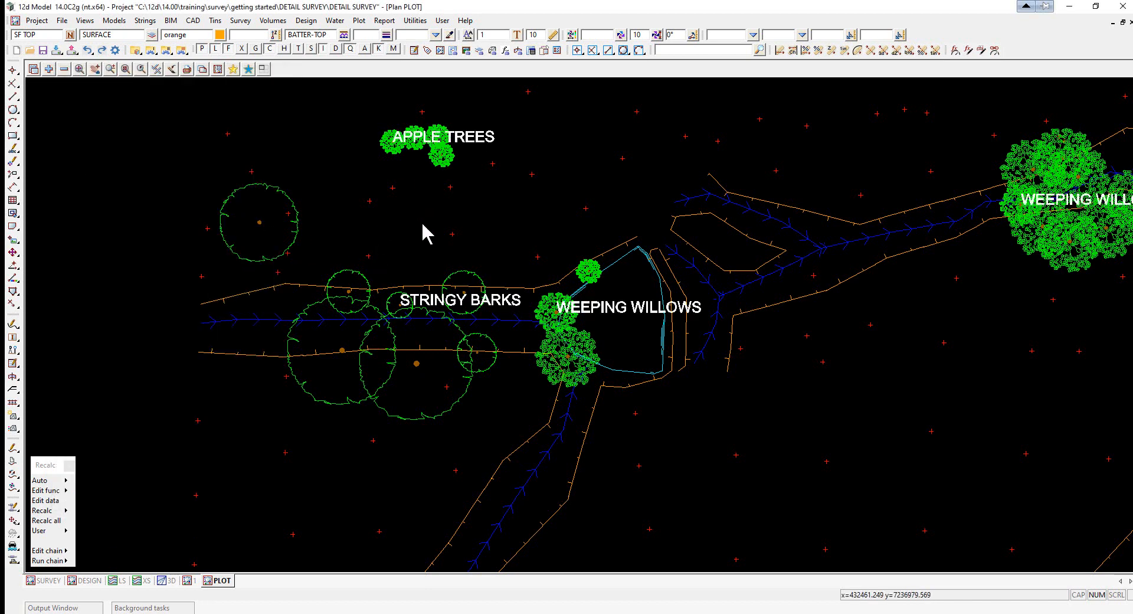
# - Zoom in and out to inspect the vegetation labels in the plan view
pyautogui.scroll(2, 419, 316)
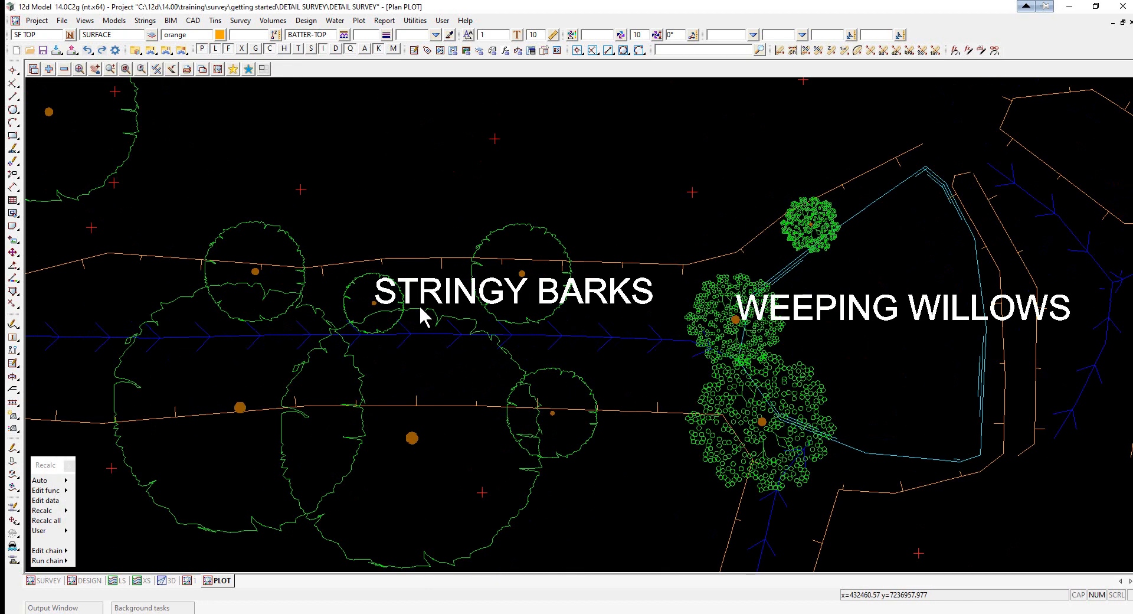
pyautogui.scroll(-2, 363, 297)
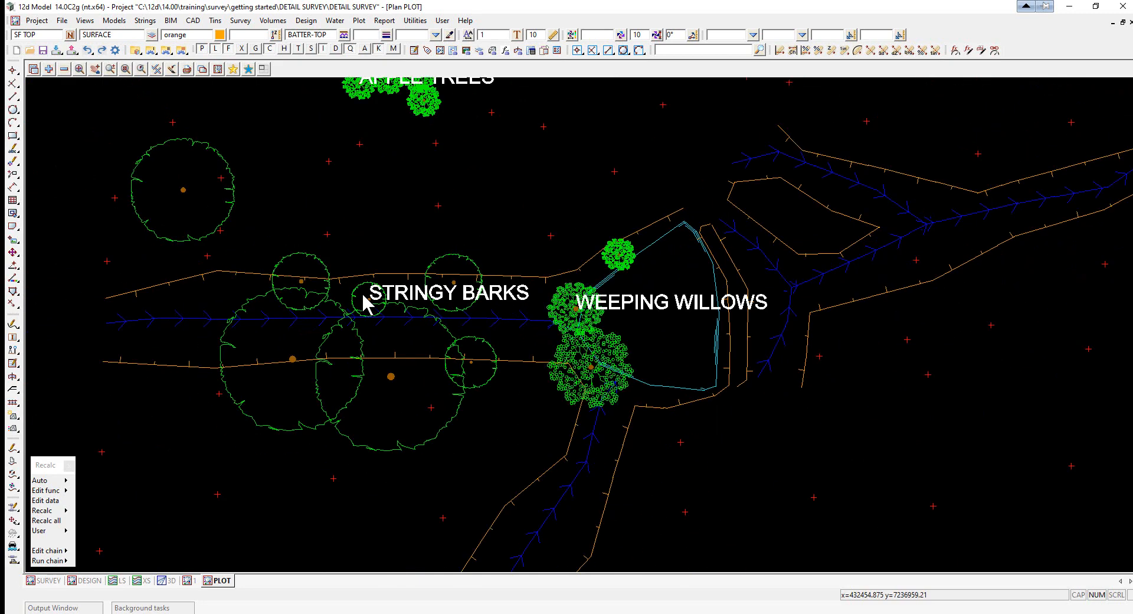
pyautogui.scroll(-2, 314, 367)
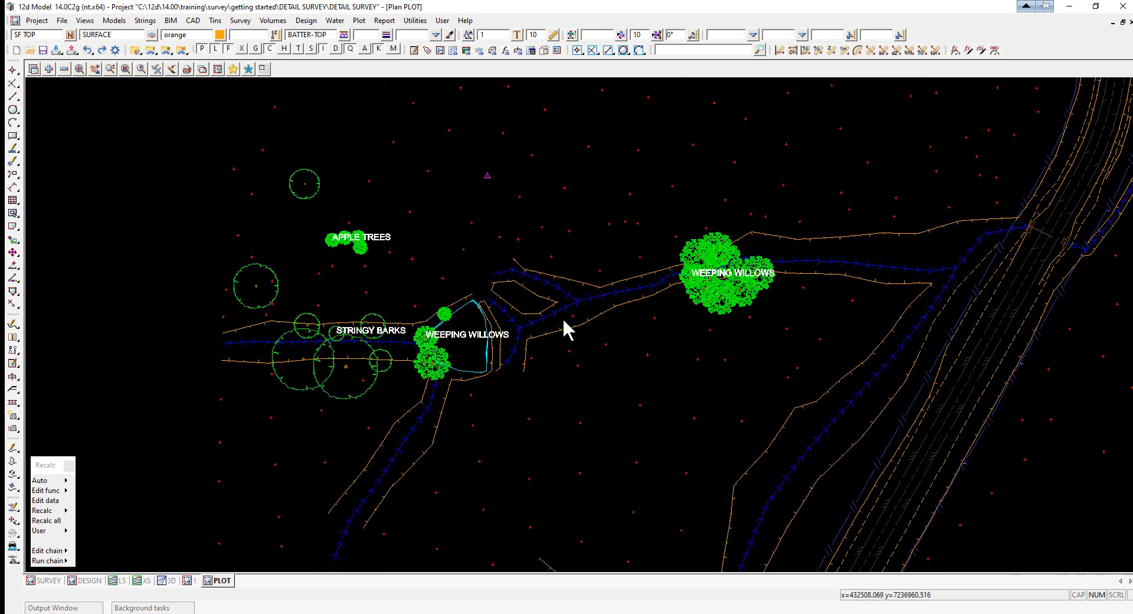
pyautogui.scroll(4, 721, 277)
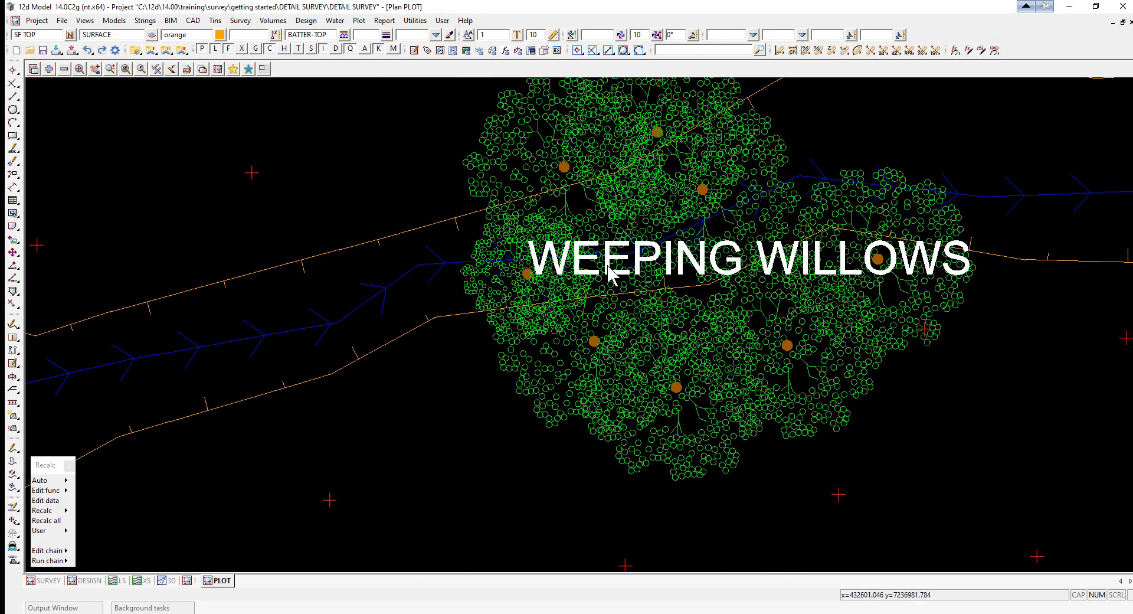
pyautogui.scroll(-1, 617, 277)
pyautogui.scroll(2, 567, 283)
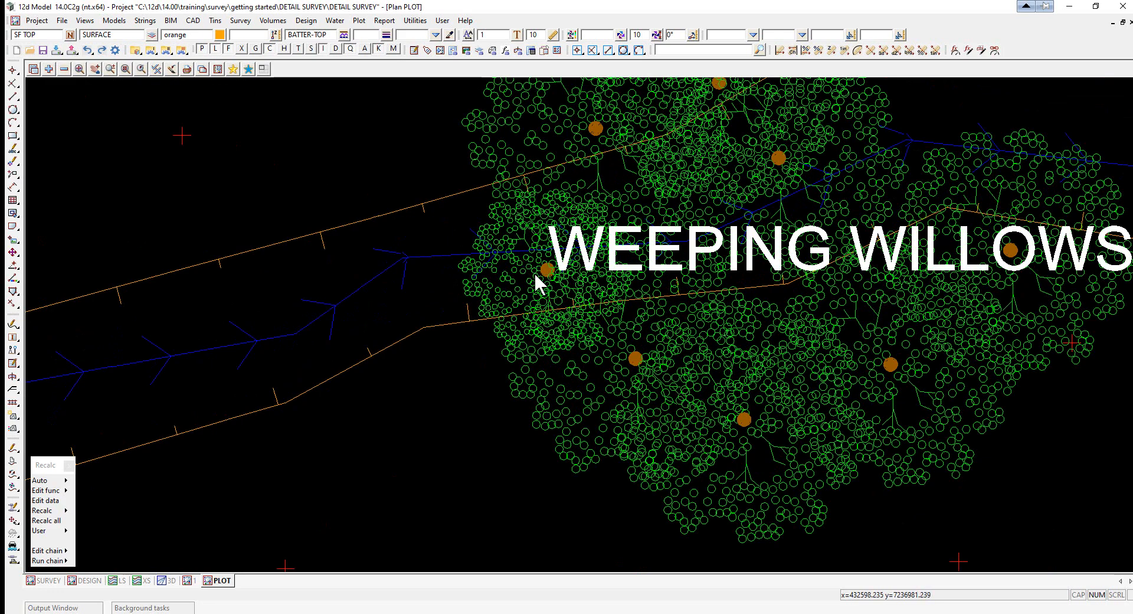
pyautogui.scroll(-4, 827, 295)
pyautogui.scroll(2, 423, 354)
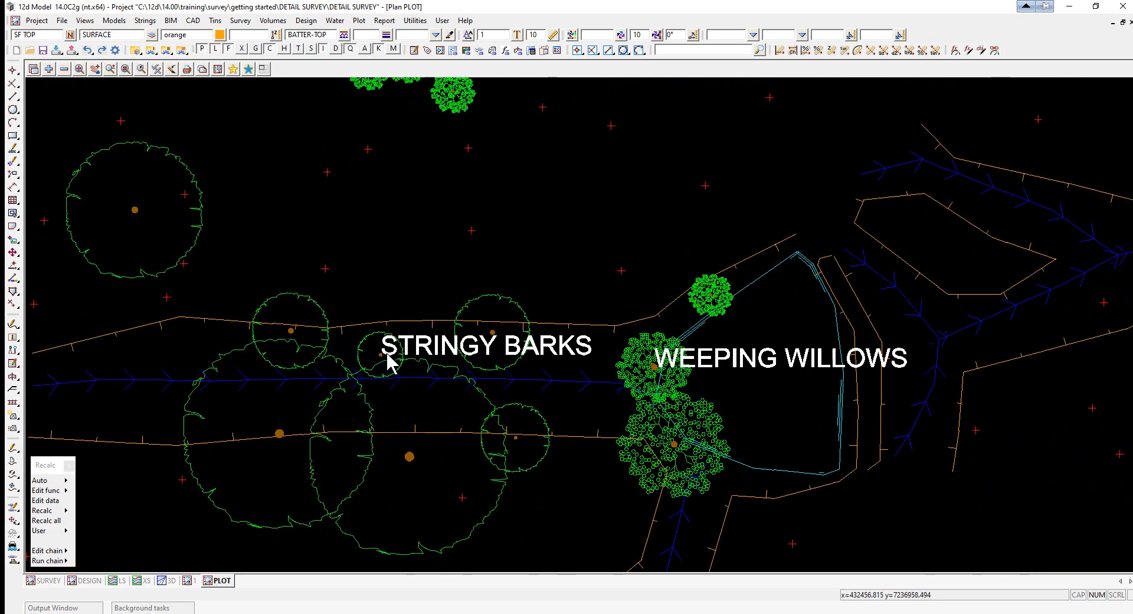
pyautogui.scroll(2, 387, 355)
pyautogui.scroll(-3, 376, 357)
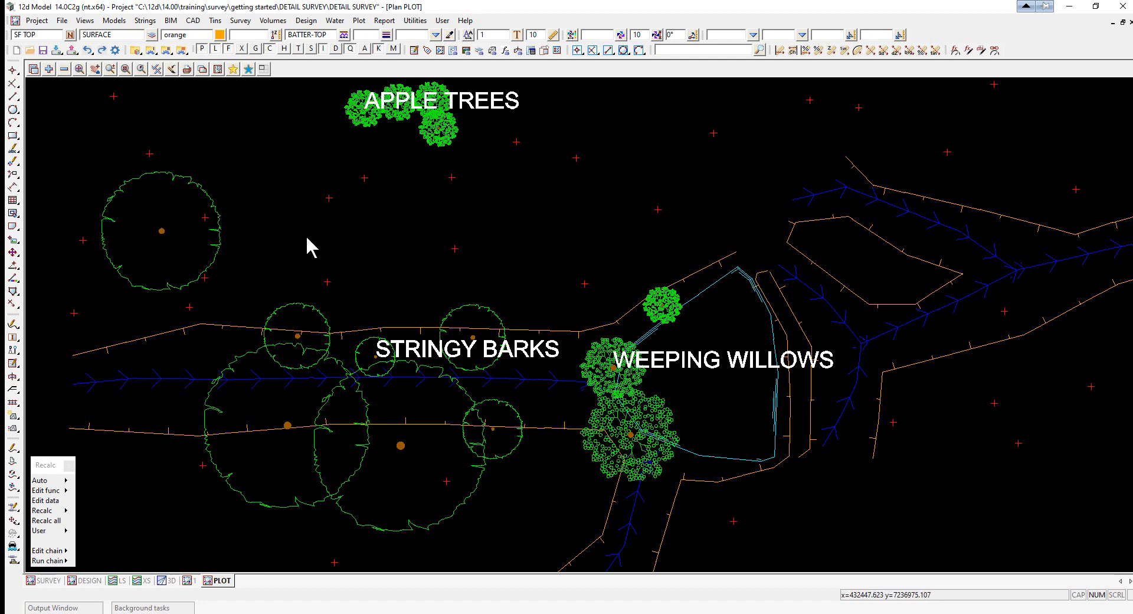
# - Set the PLOT view's plot scale to 500 in its plan view properties
pyautogui.click(218, 69)
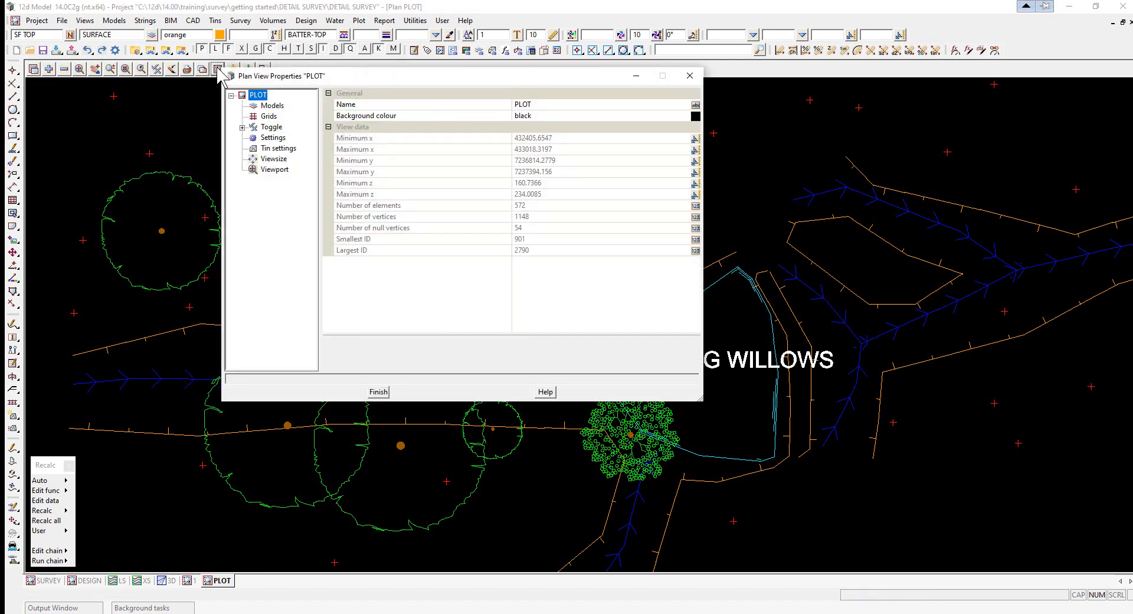
pyautogui.click(272, 138)
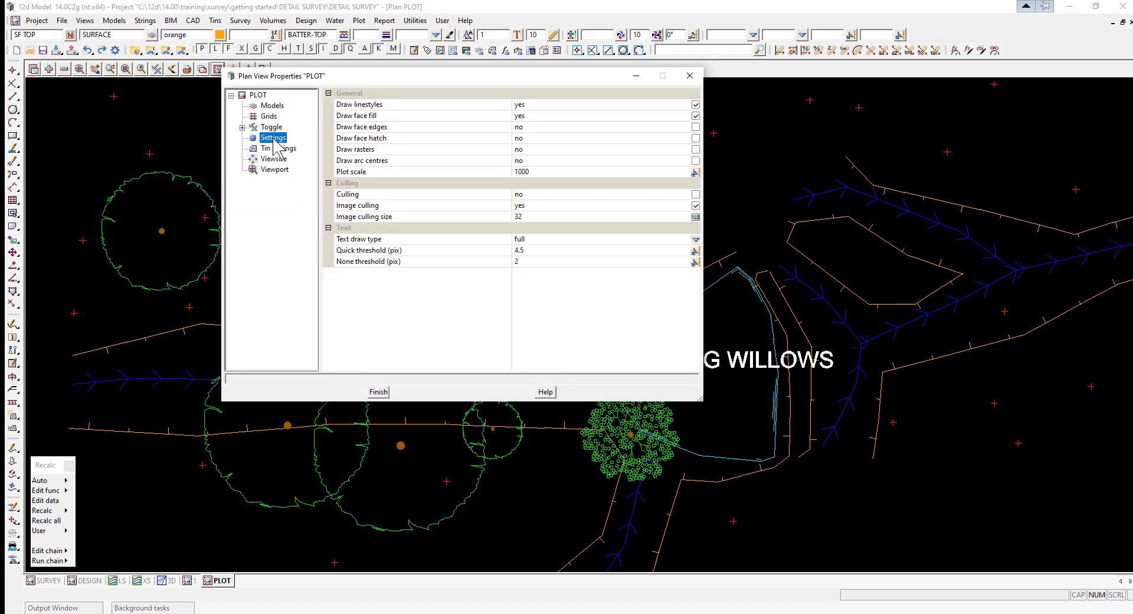
pyautogui.click(547, 173)
pyautogui.write('500')
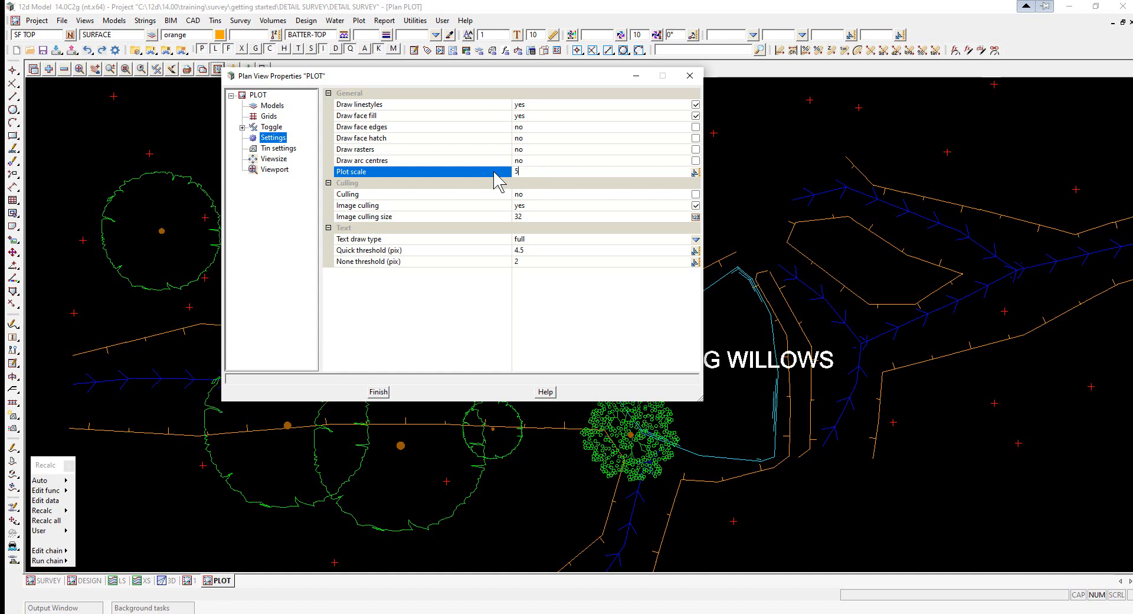
pyautogui.click(378, 391)
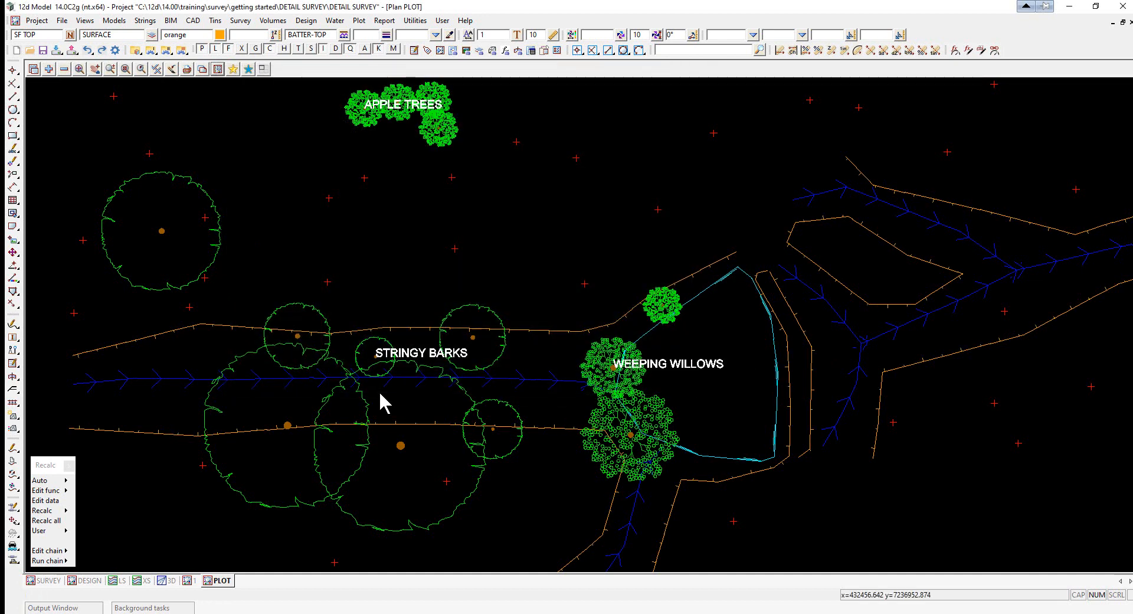
# - Start the Tin Contour, Smooth and Label function and name it CONTOUR GROUND
pyautogui.scroll(3, 382, 386)
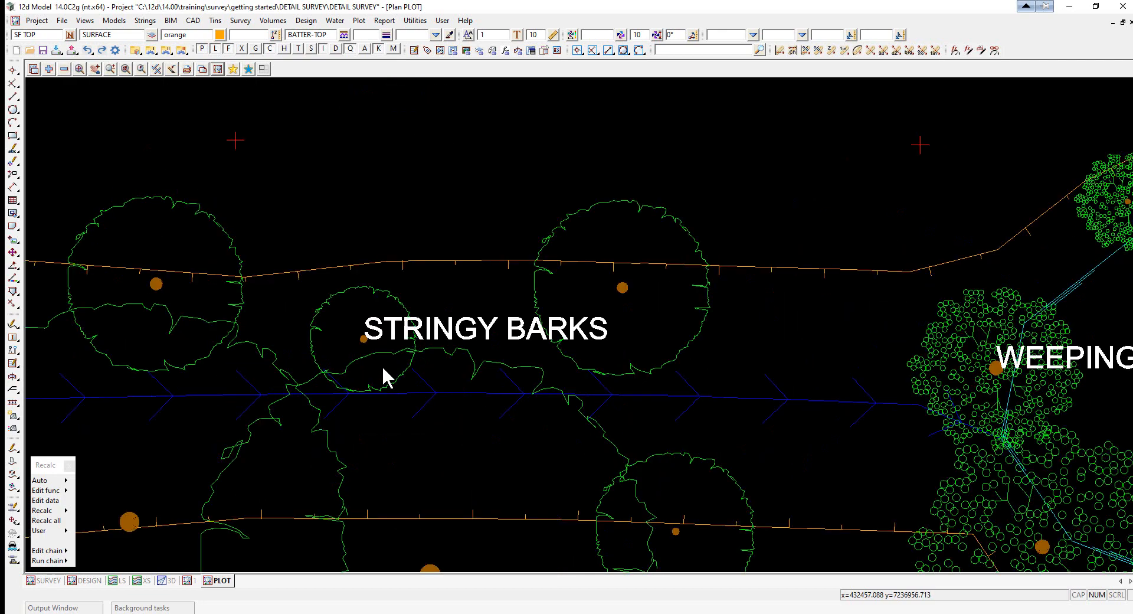
pyautogui.scroll(-2, 475, 322)
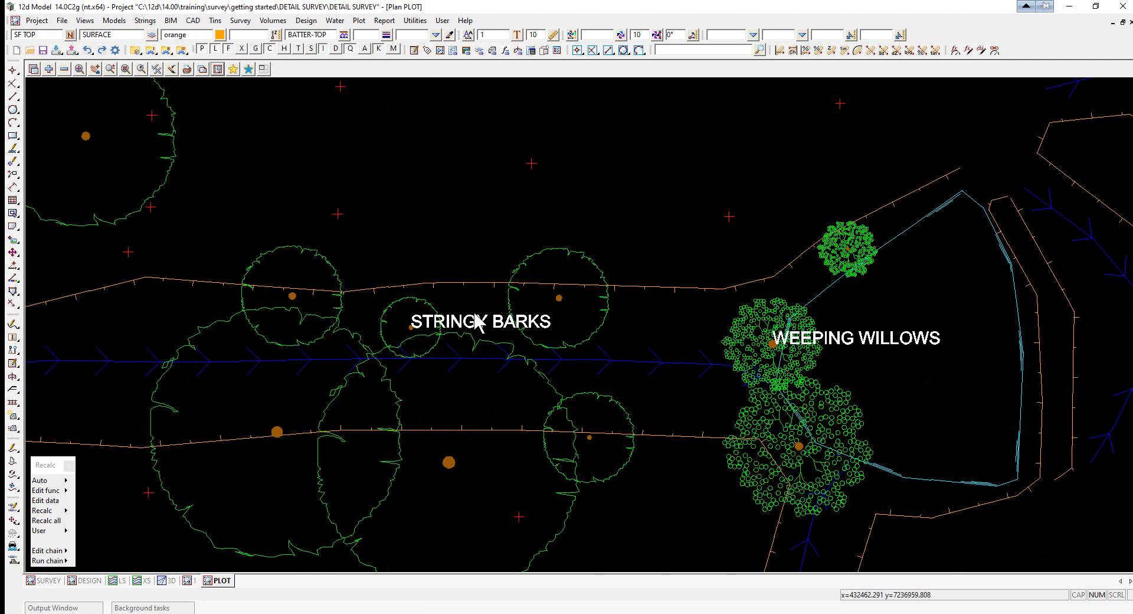
pyautogui.scroll(-3, 473, 286)
pyautogui.scroll(2, 476, 289)
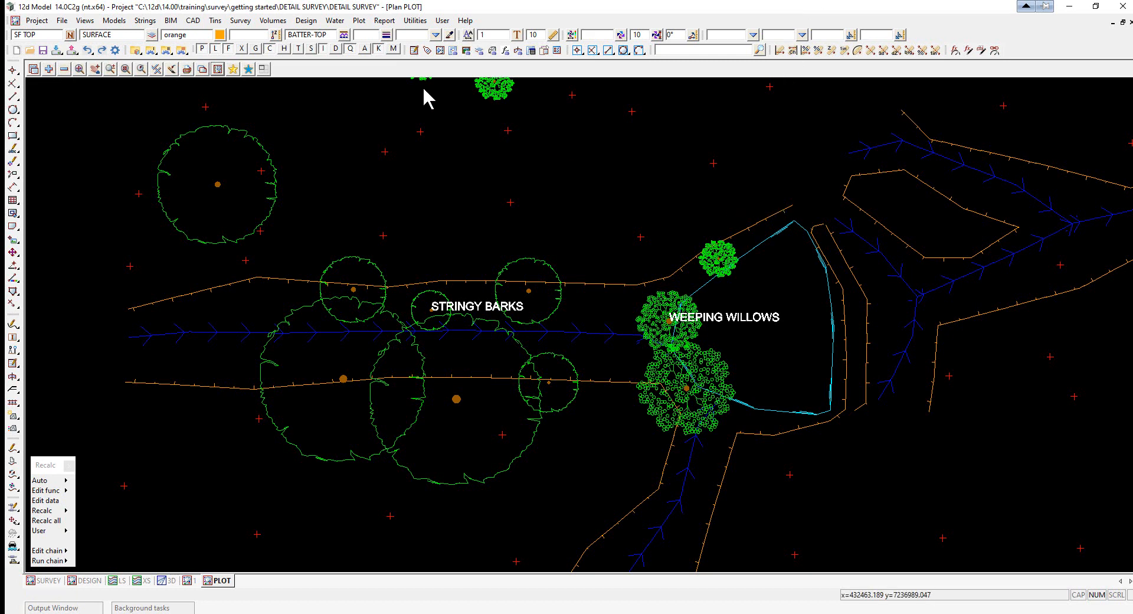
pyautogui.click(215, 20)
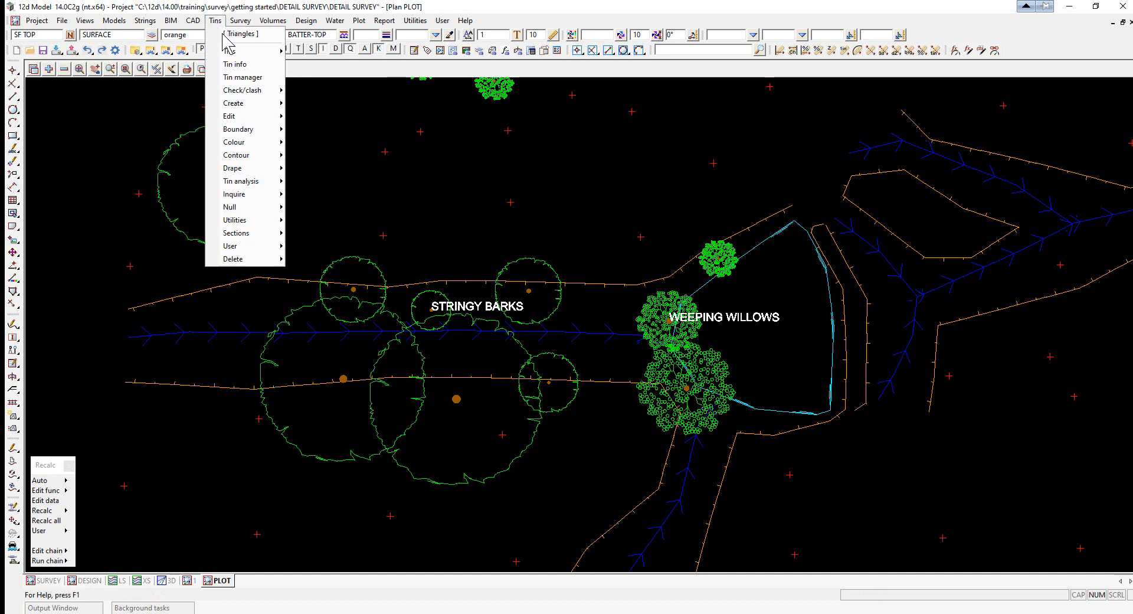
pyautogui.moveTo(260, 156)
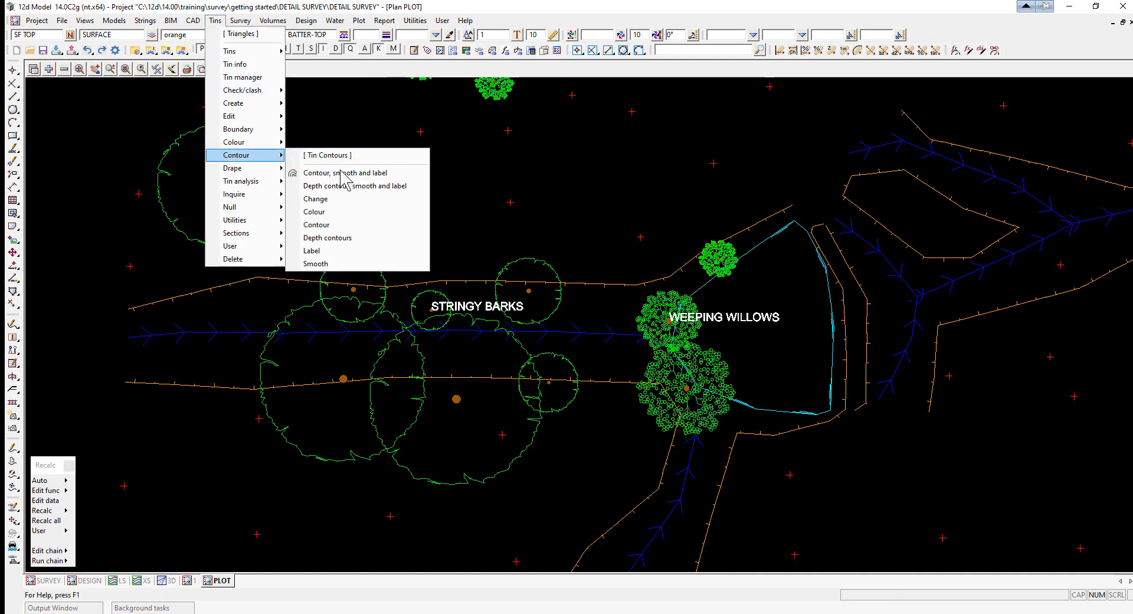
pyautogui.click(339, 174)
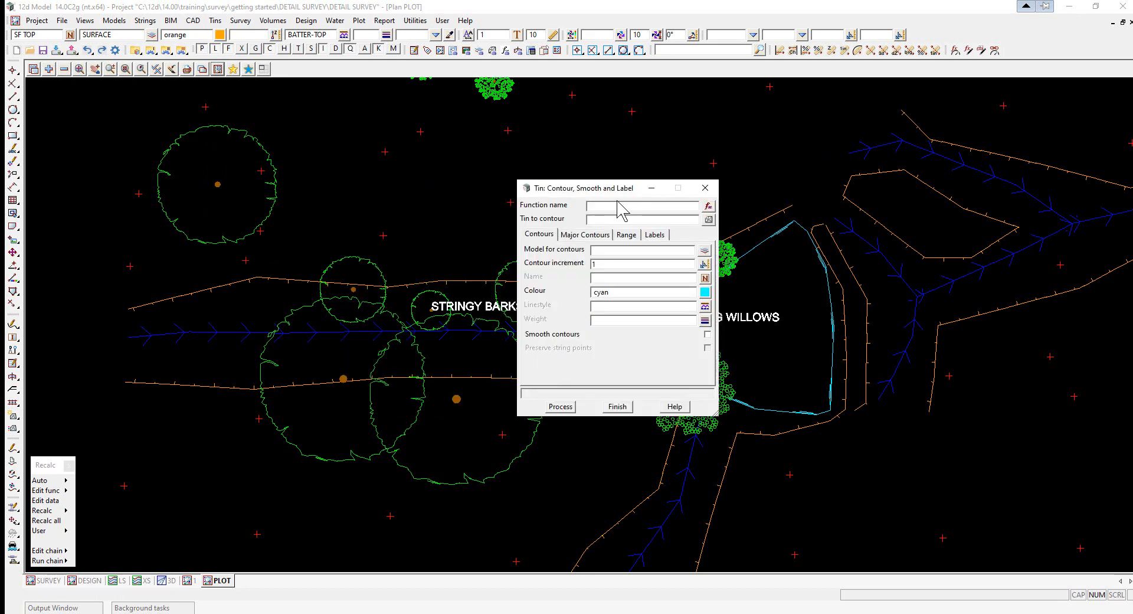
pyautogui.click(620, 206)
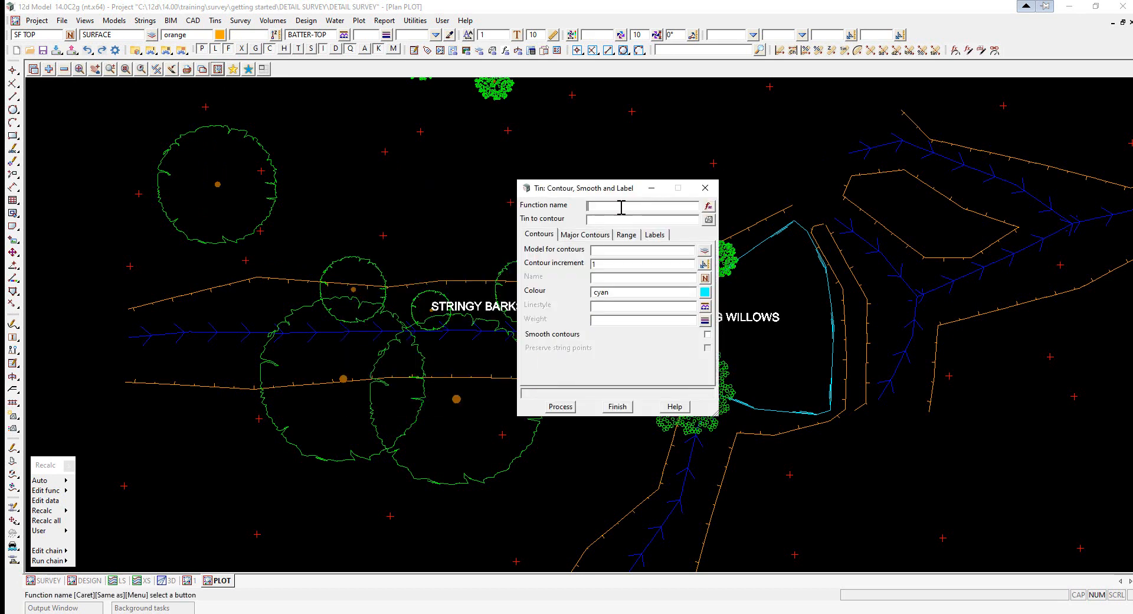
pyautogui.press('capslock')
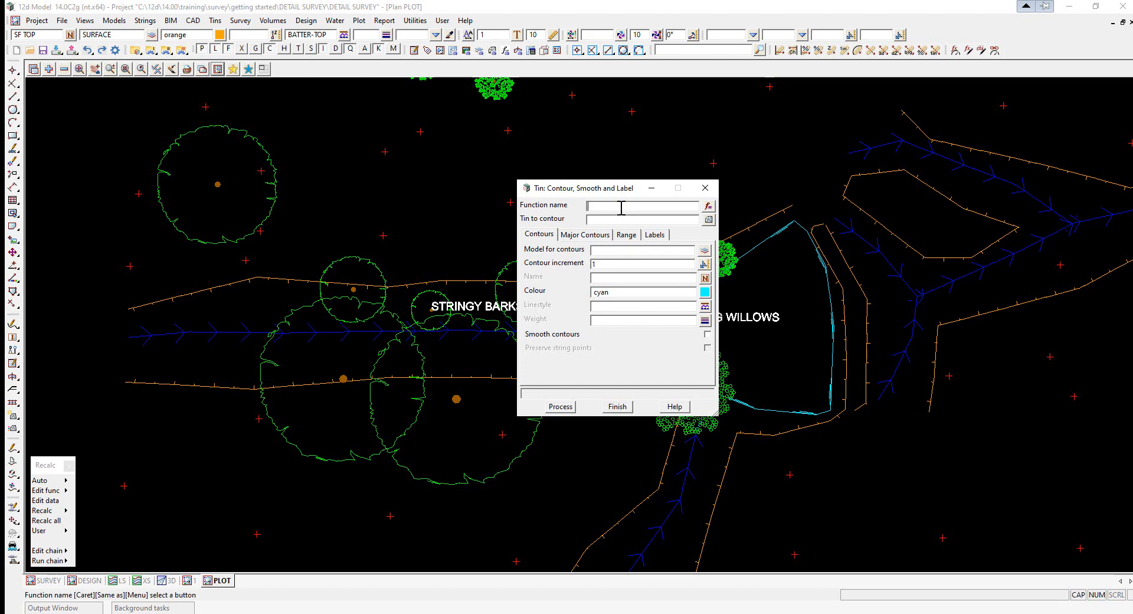
pyautogui.write('CONTOUR GROUND')
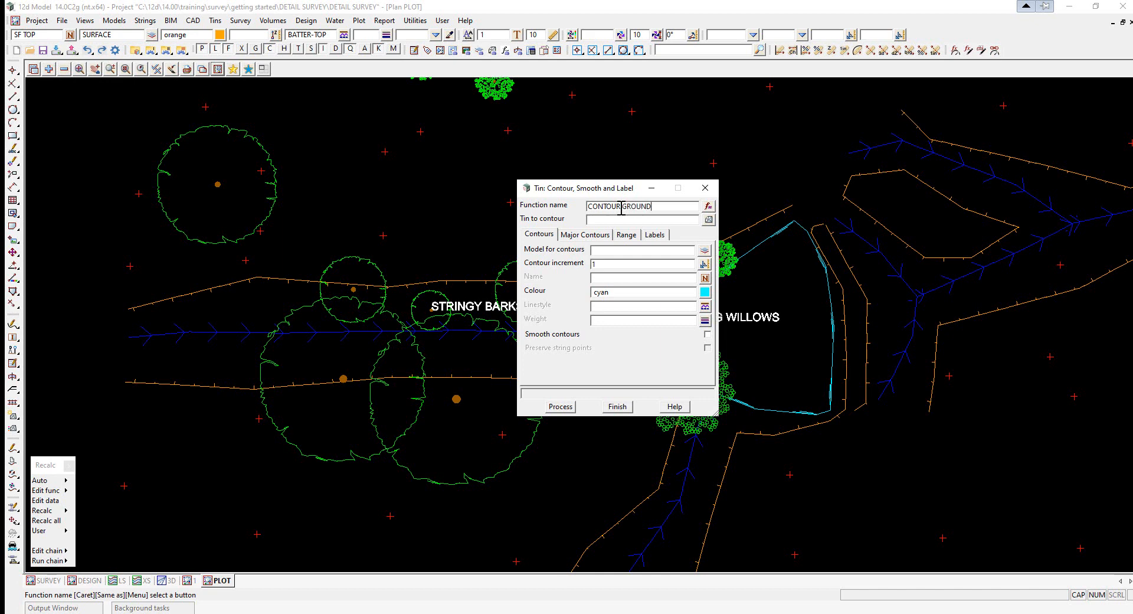
pyautogui.press('Return')
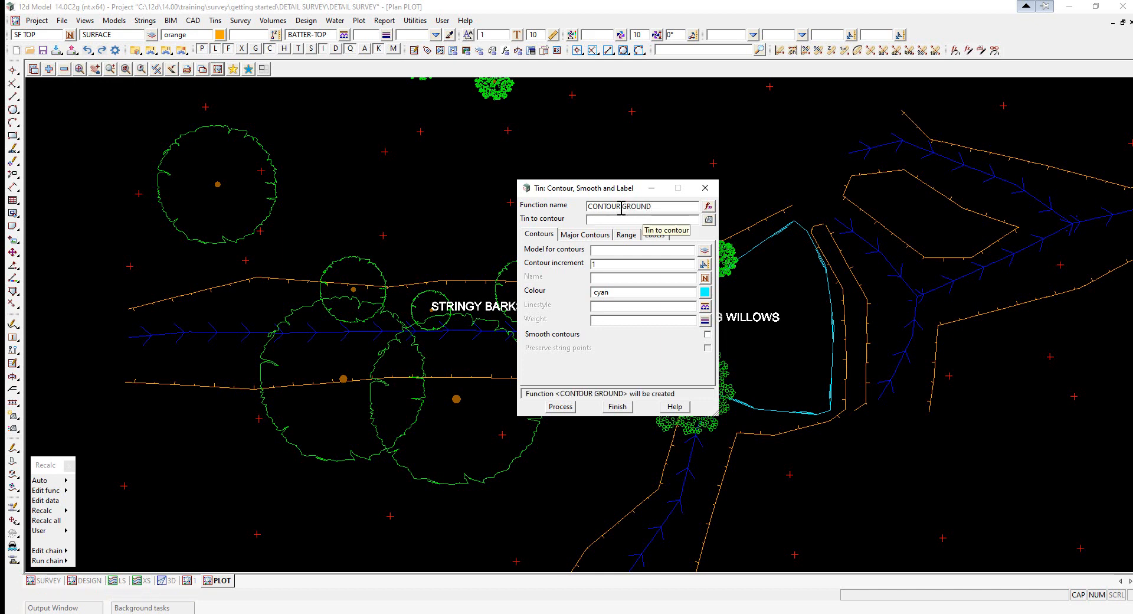
# - Choose the GROUND tin to contour and set the contours model to contour minor
pyautogui.click(709, 219)
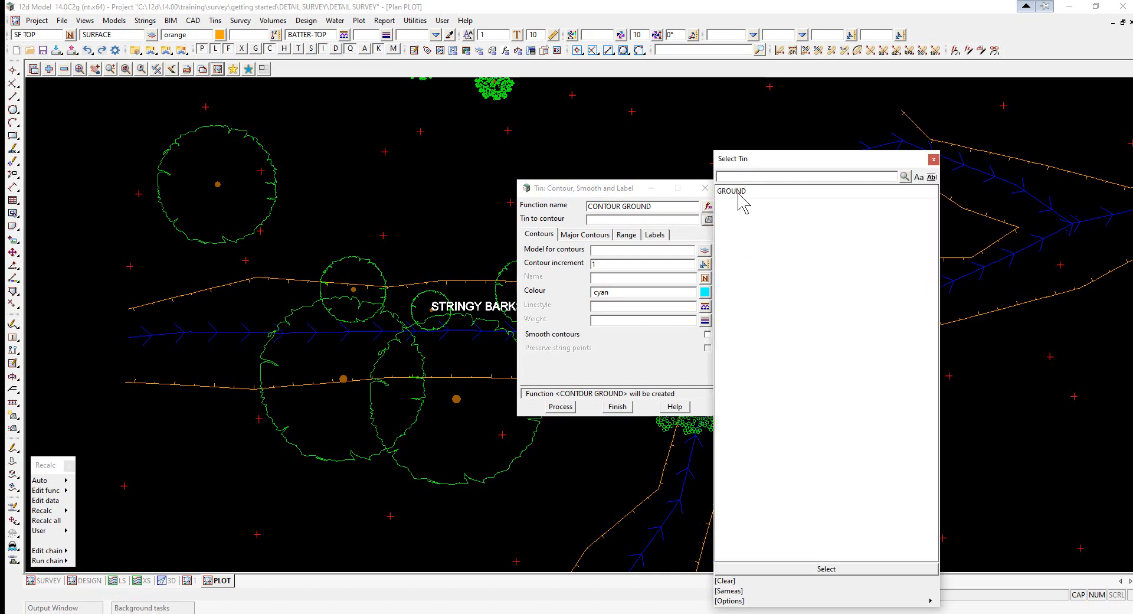
pyautogui.click(742, 192)
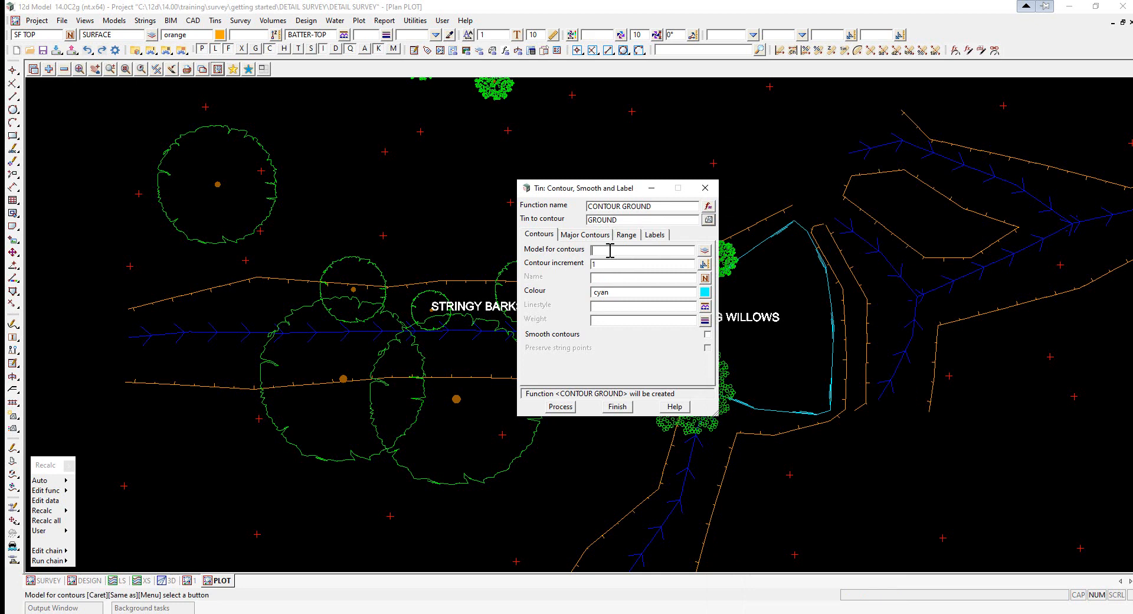
pyautogui.write('contour minor')
pyautogui.click(606, 261)
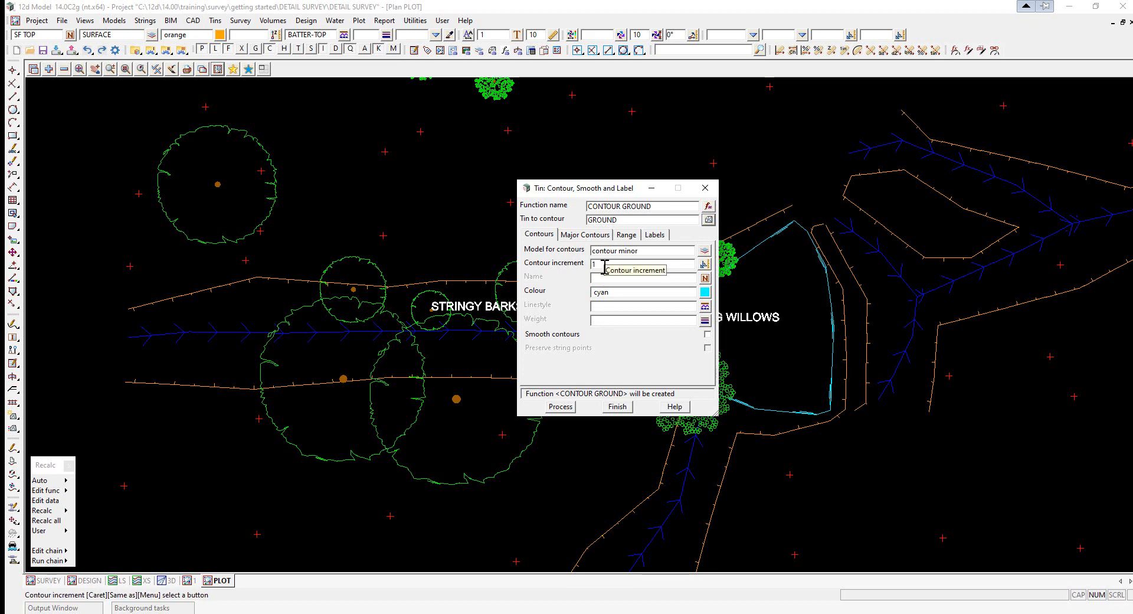
# - Set the minor contour colour to red and turn on smooth contours
pyautogui.click(705, 292)
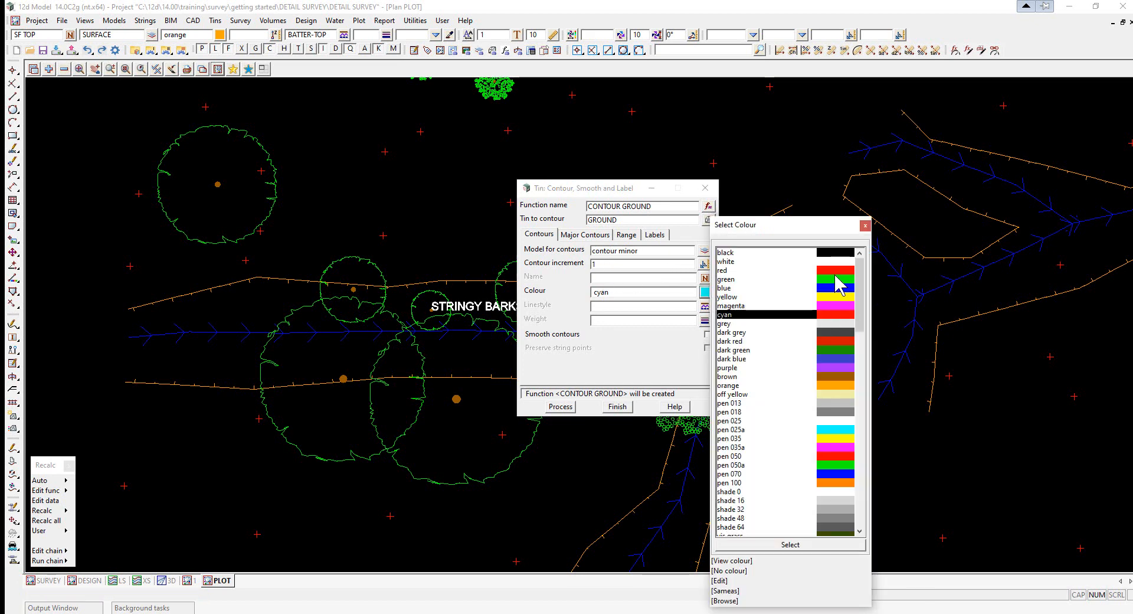
pyautogui.doubleClick(838, 270)
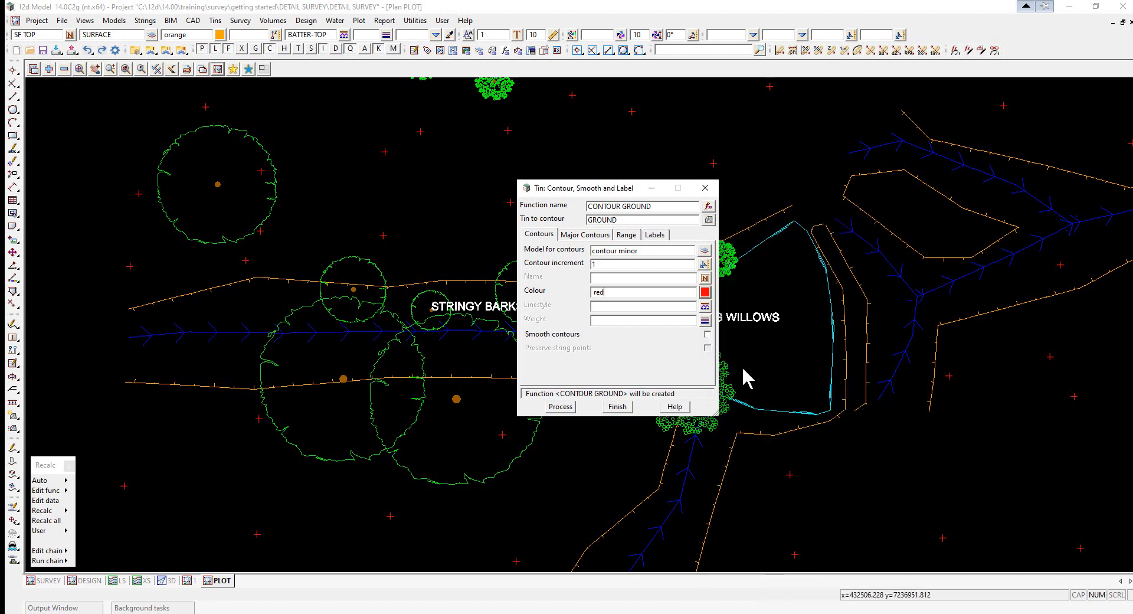
pyautogui.click(707, 334)
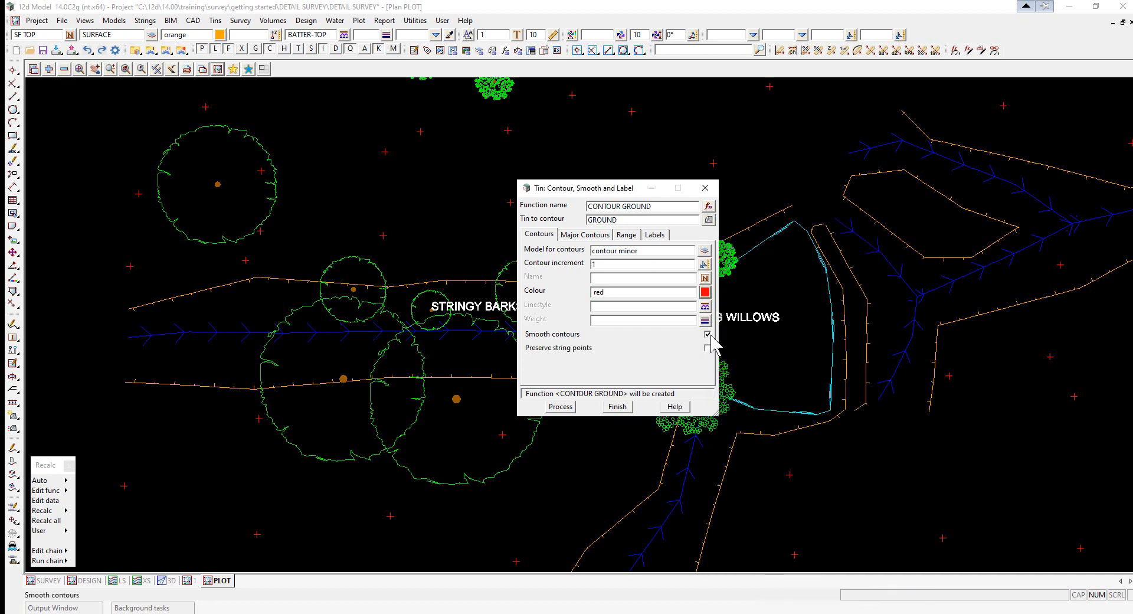
# - Set the major contours model to contour major and its colour to magenta
pyautogui.click(586, 235)
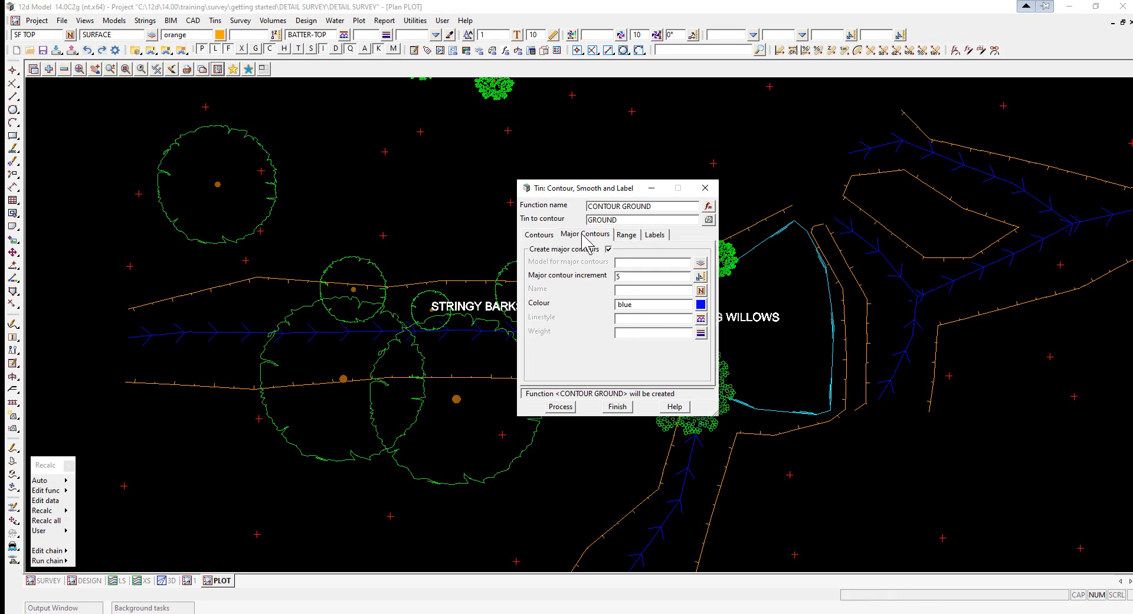
pyautogui.click(628, 261)
pyautogui.write('contour major')
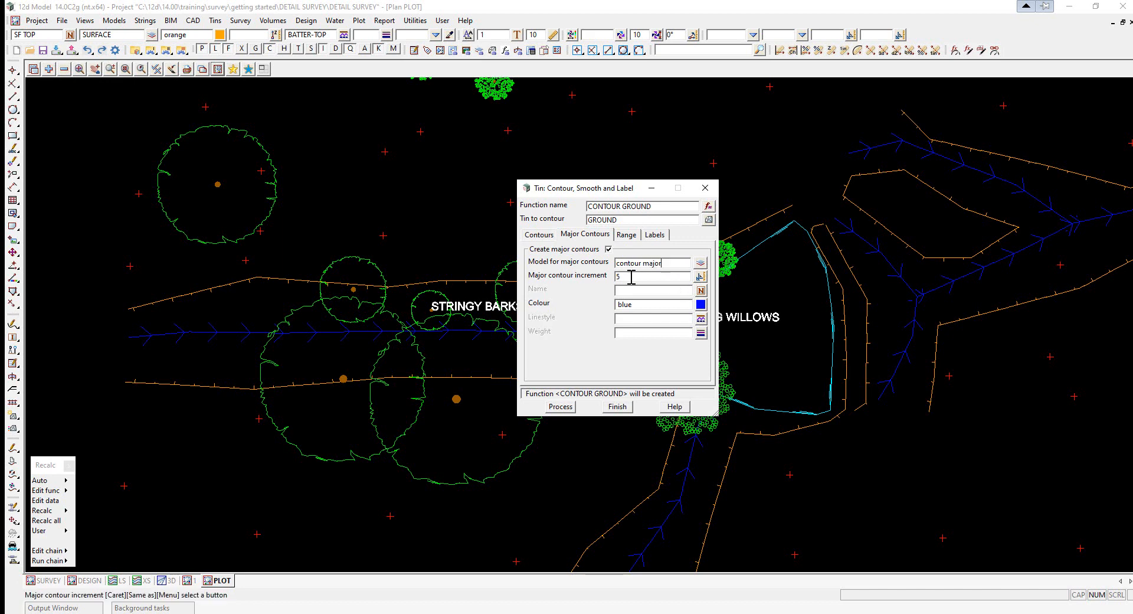
pyautogui.click(701, 305)
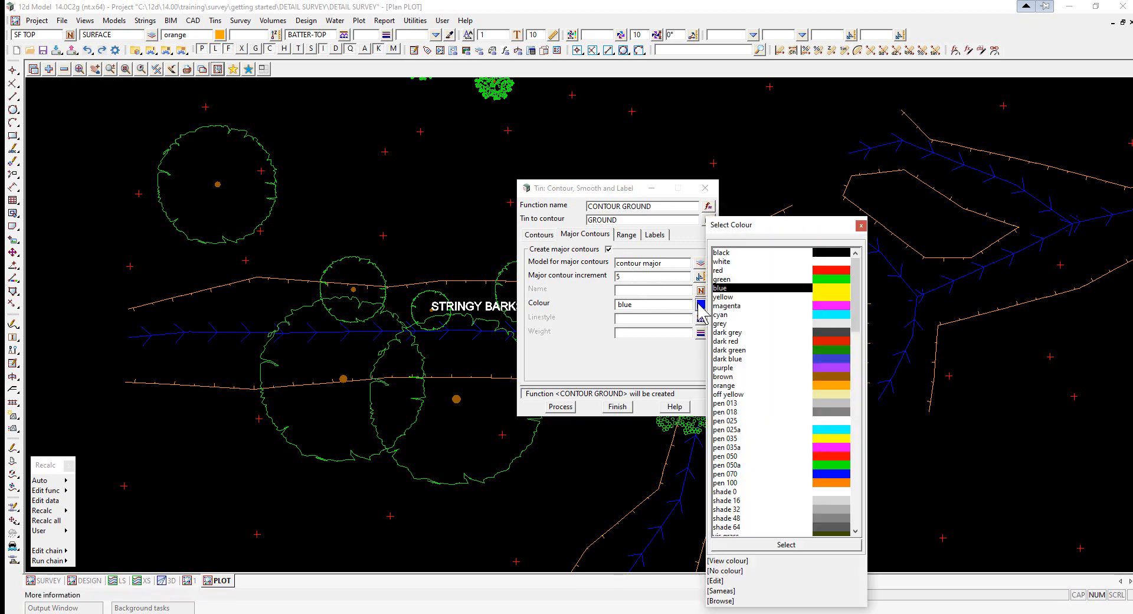
pyautogui.click(817, 306)
pyautogui.doubleClick(818, 307)
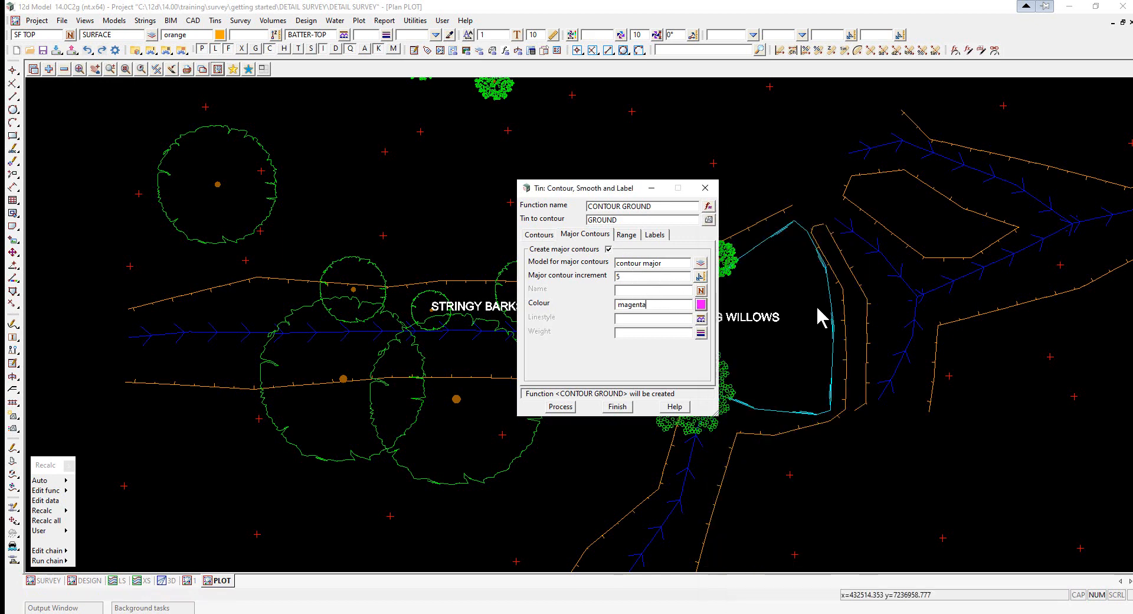
# - Label major contours only into the contour label model, using Centred line read from below and Text Whiteout 2.5mm
pyautogui.click(628, 236)
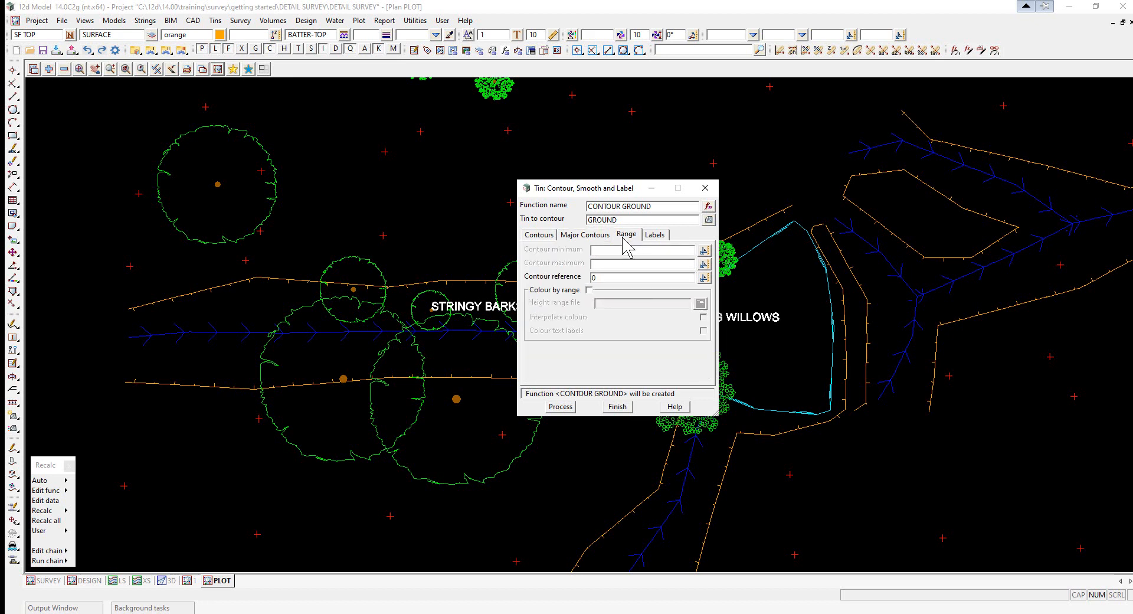
pyautogui.click(655, 237)
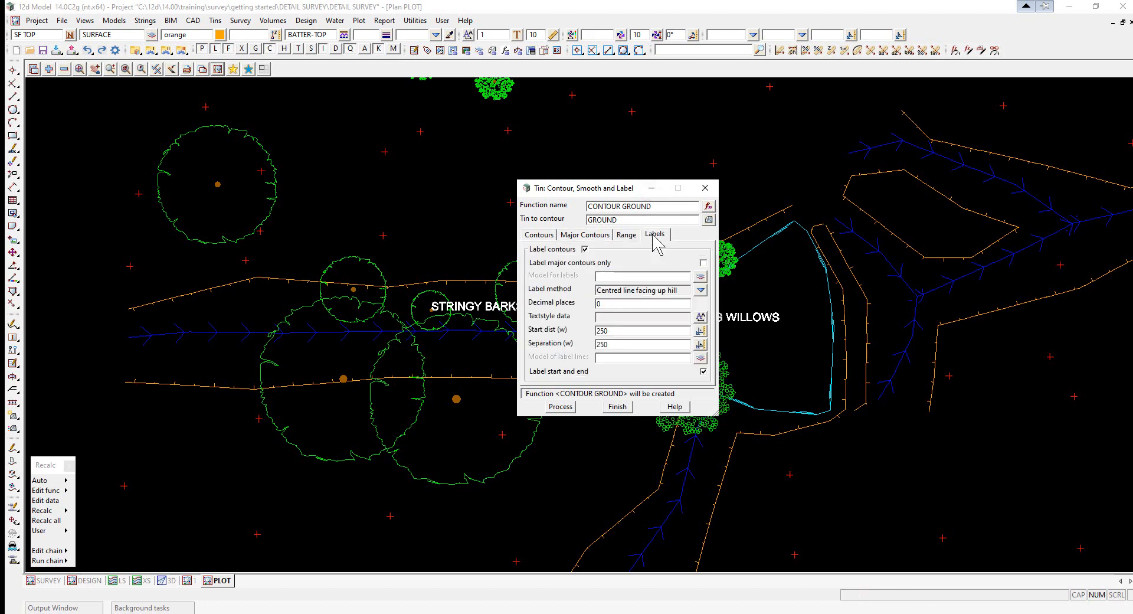
pyautogui.click(703, 262)
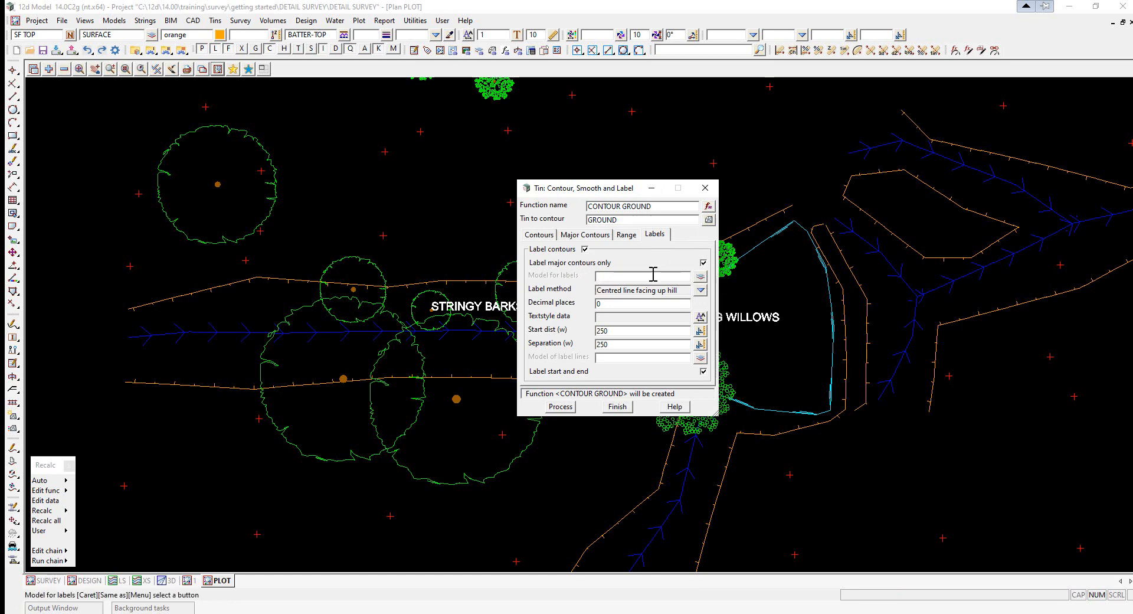
pyautogui.click(605, 275)
pyautogui.write('co')
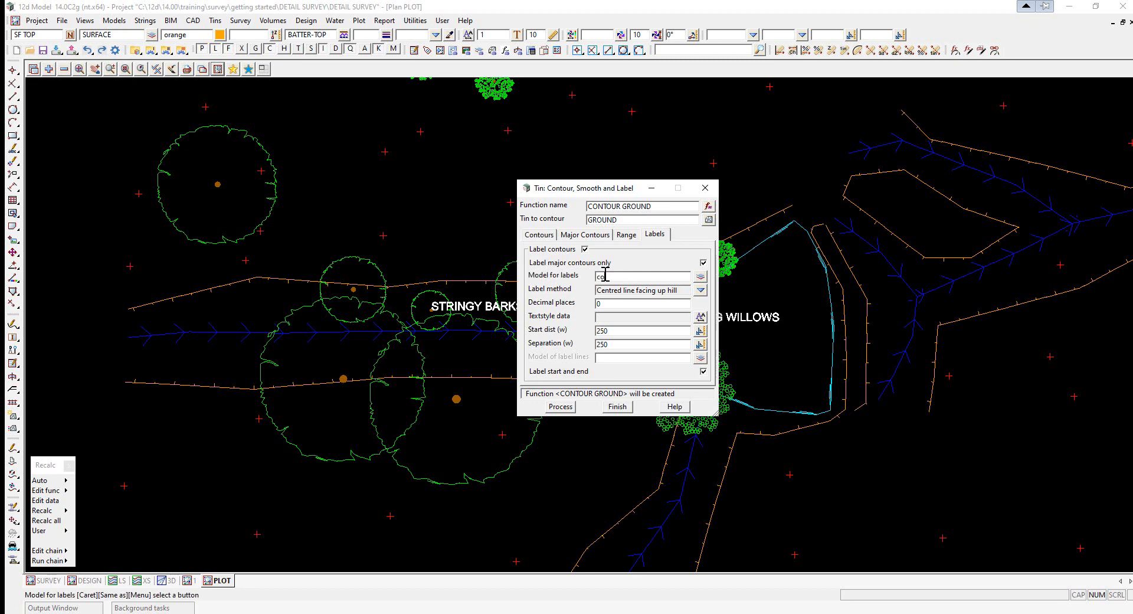
pyautogui.write('ntour label')
pyautogui.click(701, 291)
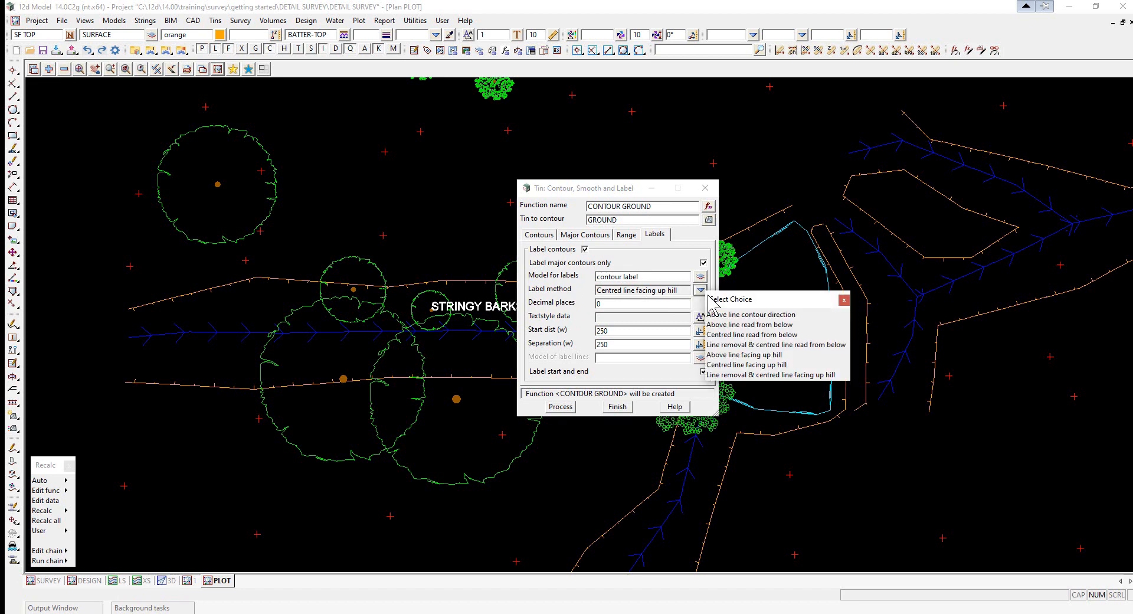
pyautogui.click(748, 333)
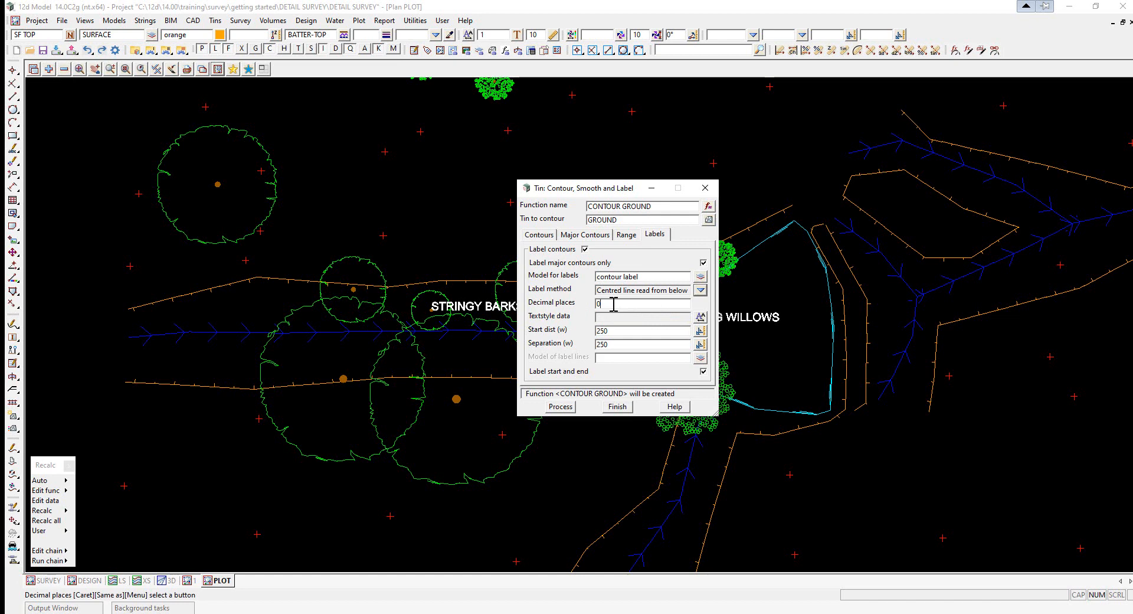
pyautogui.click(700, 318)
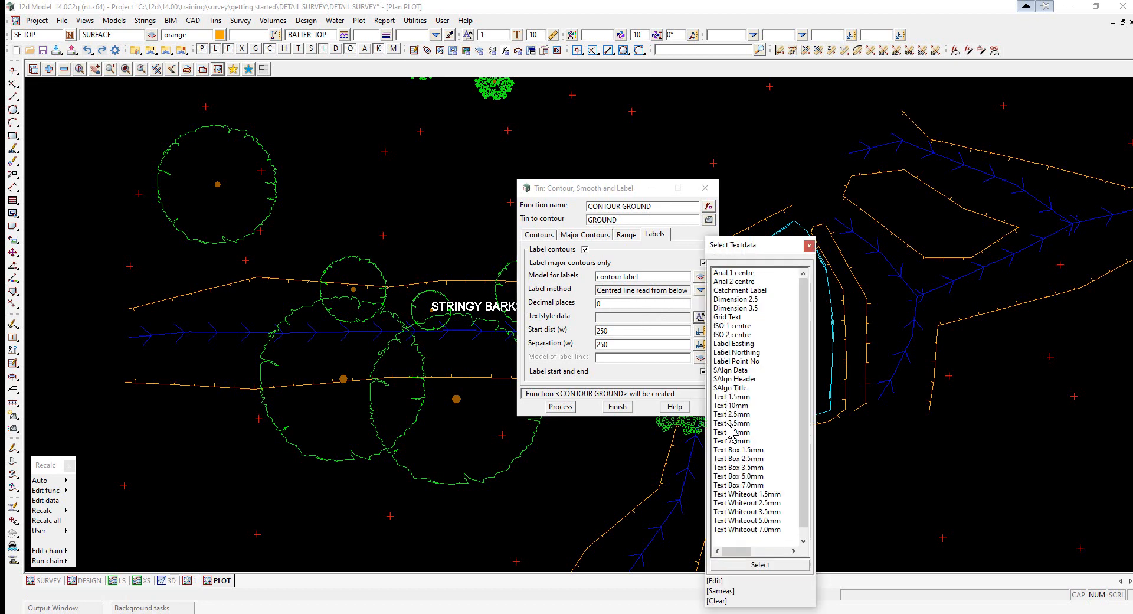
pyautogui.doubleClick(741, 503)
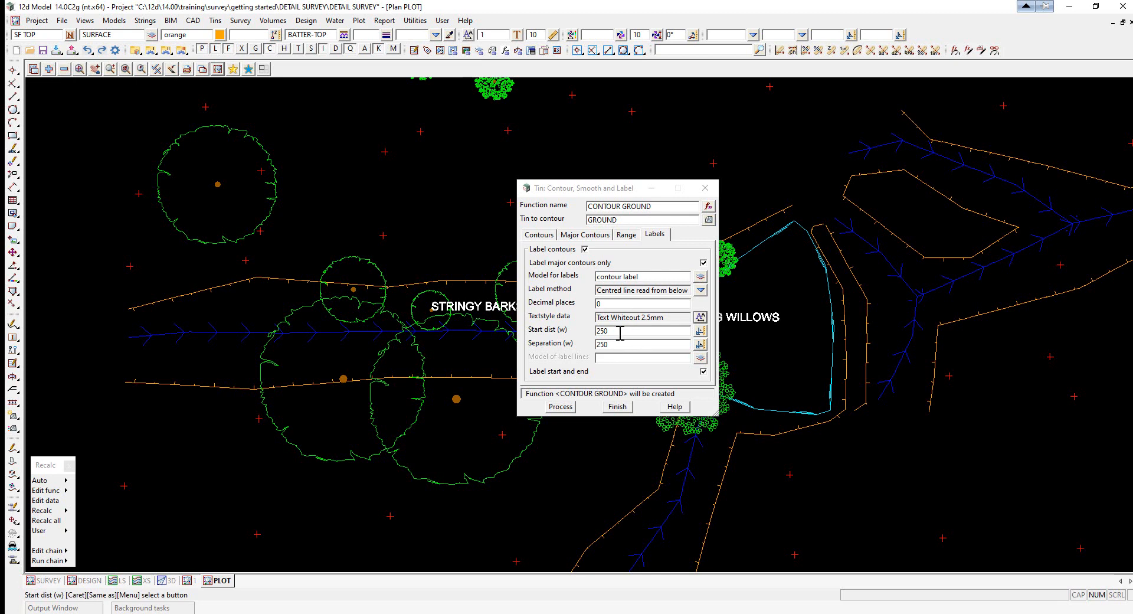
# - Set the label start distance and separation to 30 each and process the contours
pyautogui.doubleClick(616, 331)
pyautogui.write('3')
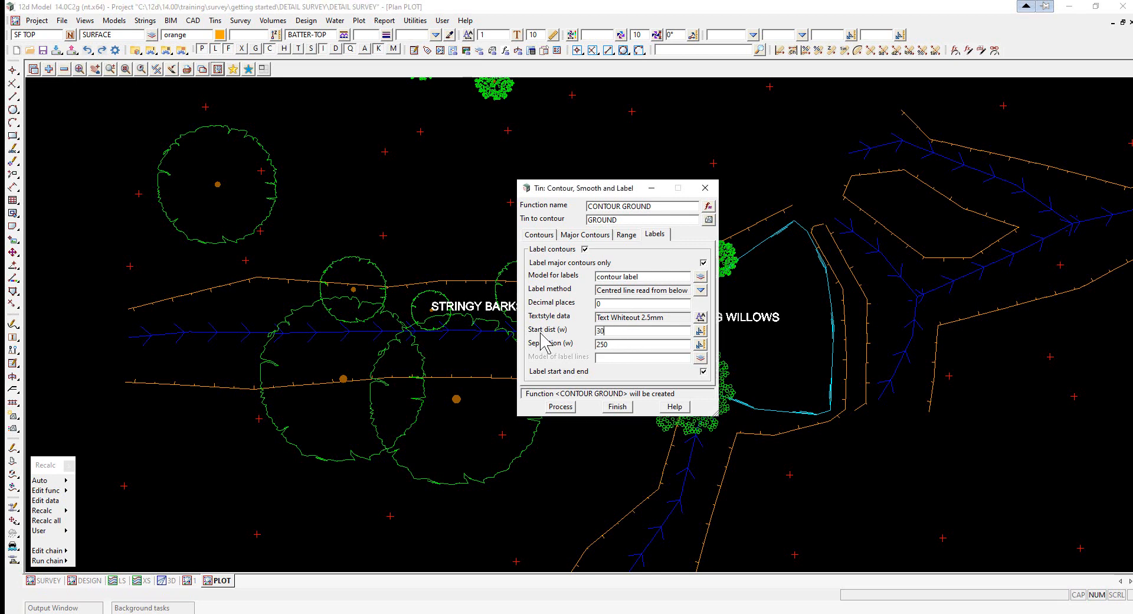
pyautogui.write('0')
pyautogui.doubleClick(607, 344)
pyautogui.write('30')
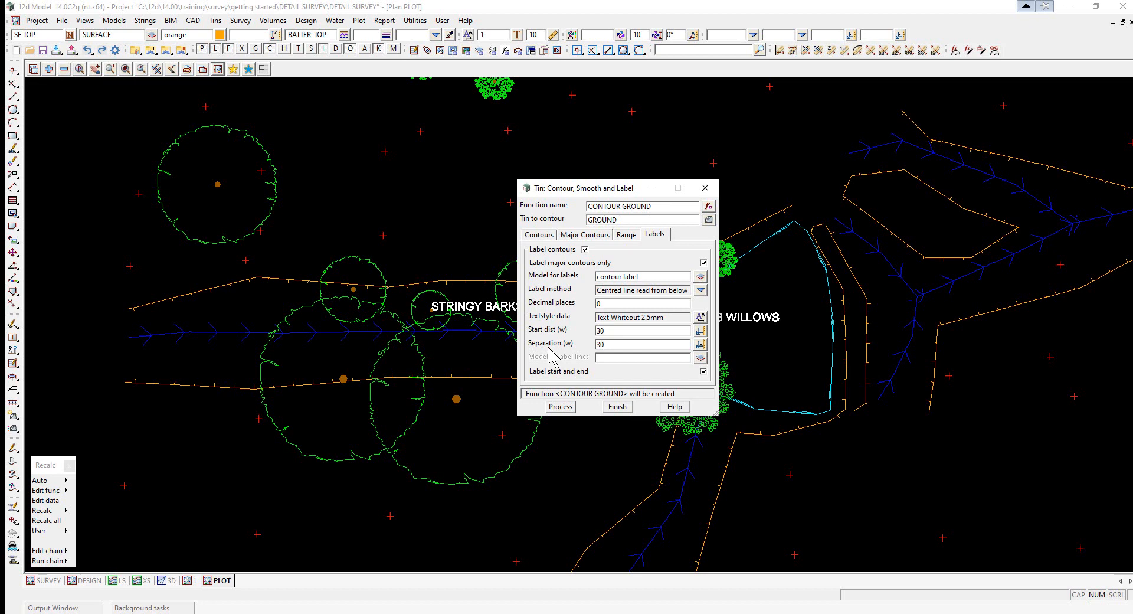
pyautogui.click(559, 409)
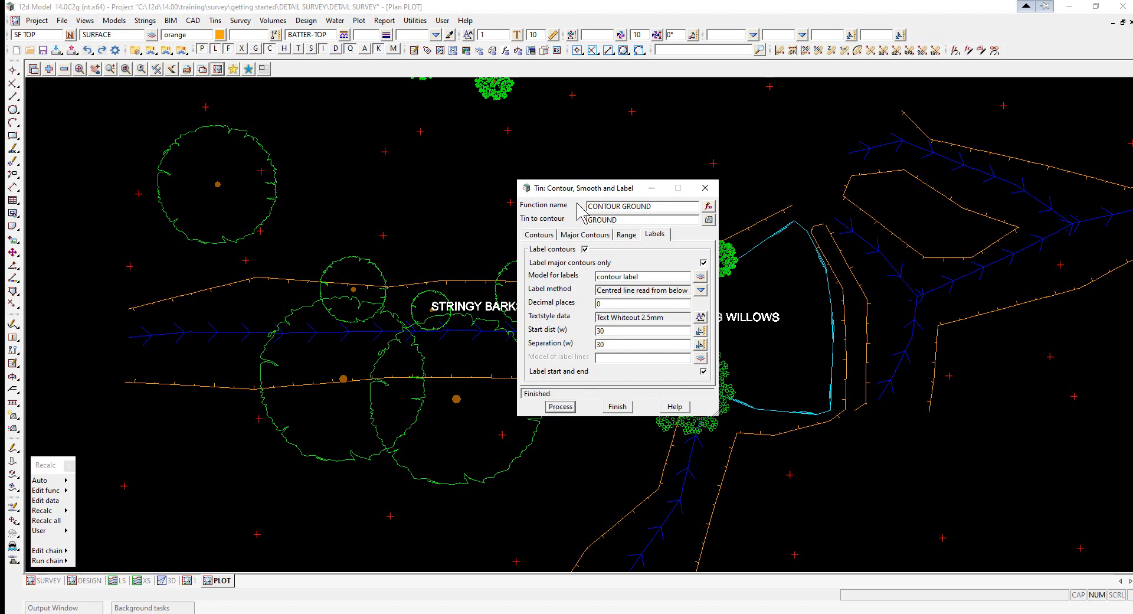
# - Add the contour label, contour major and contour minor models to the PLOT view
pyautogui.moveTo(650, 188); pyautogui.dragTo(967, 218)
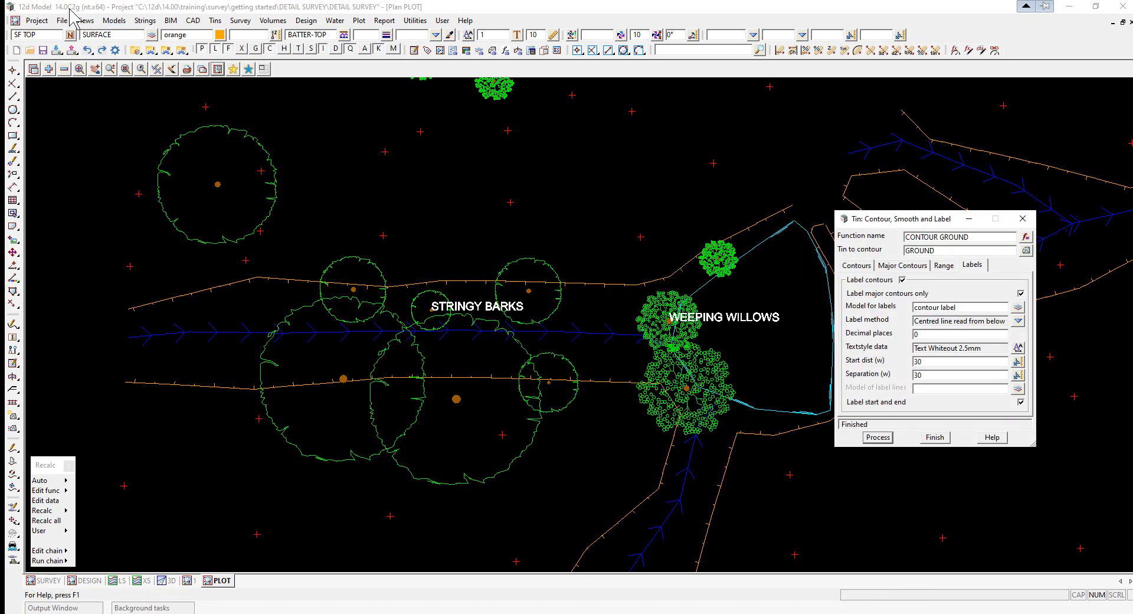
pyautogui.click(48, 68)
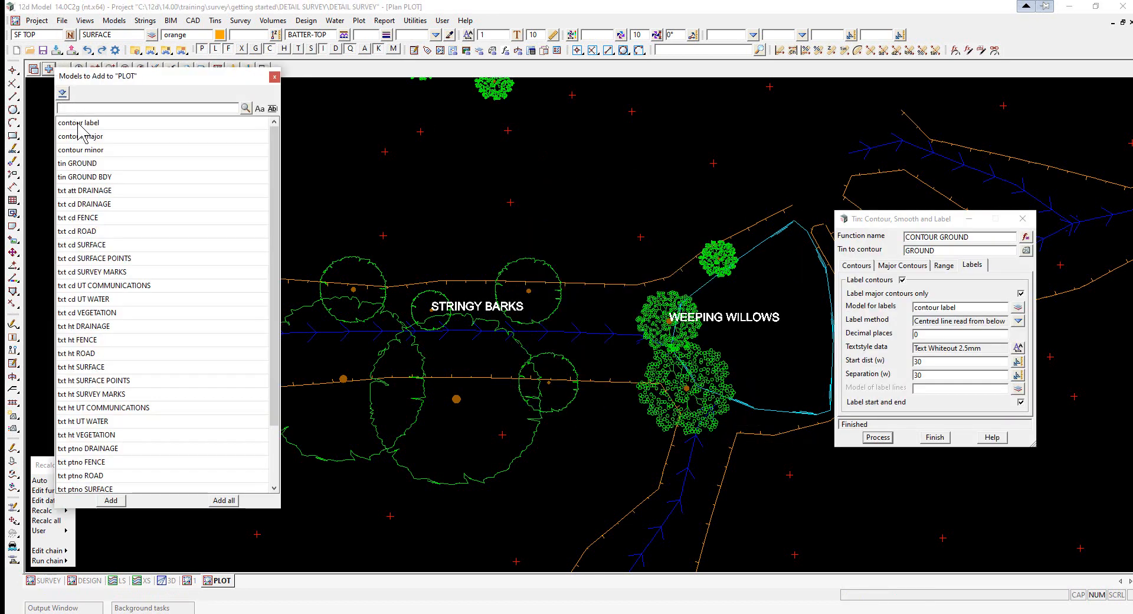
pyautogui.moveTo(79, 123); pyautogui.dragTo(87, 154)
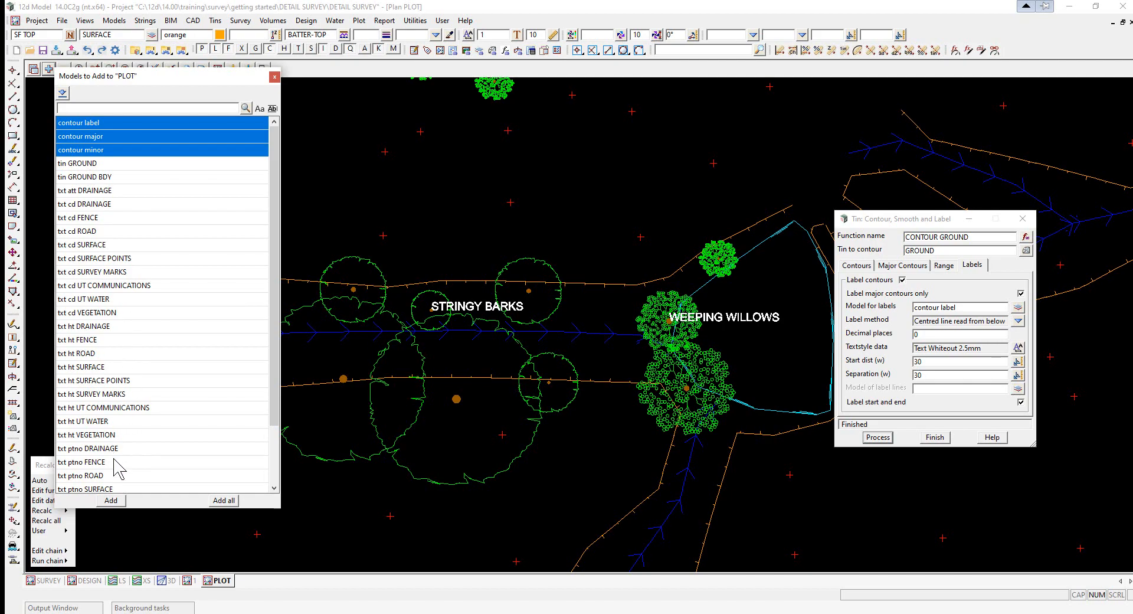
pyautogui.click(111, 500)
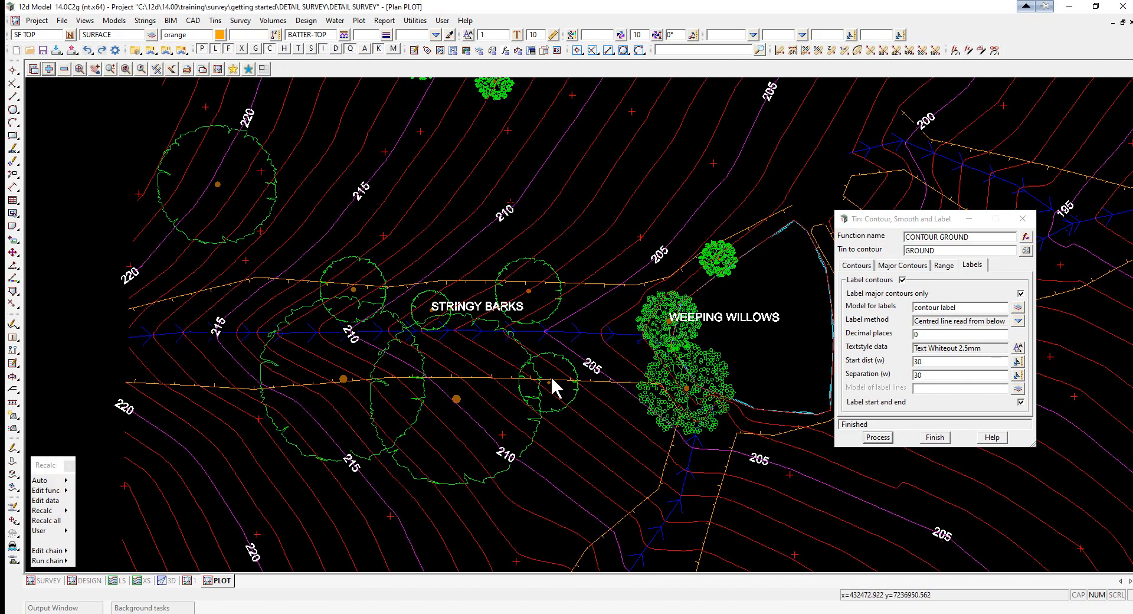
# - Move the contour label model to the end of the PLOT view's list of models on view
pyautogui.scroll(6, 590, 376)
pyautogui.scroll(-3, 581, 371)
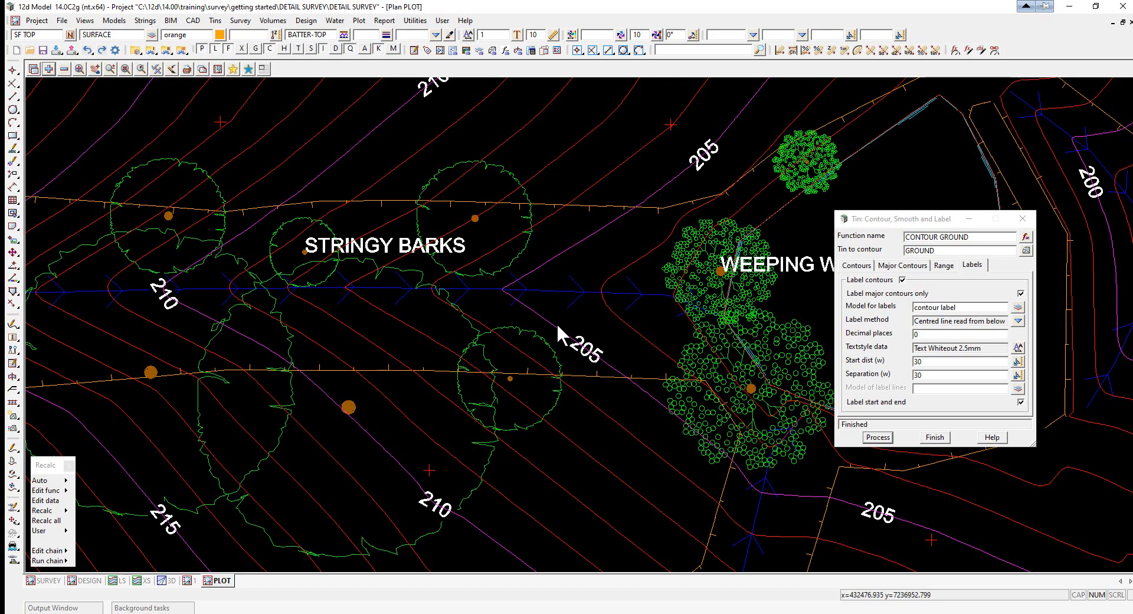
pyautogui.scroll(4, 588, 358)
pyautogui.scroll(-5, 571, 347)
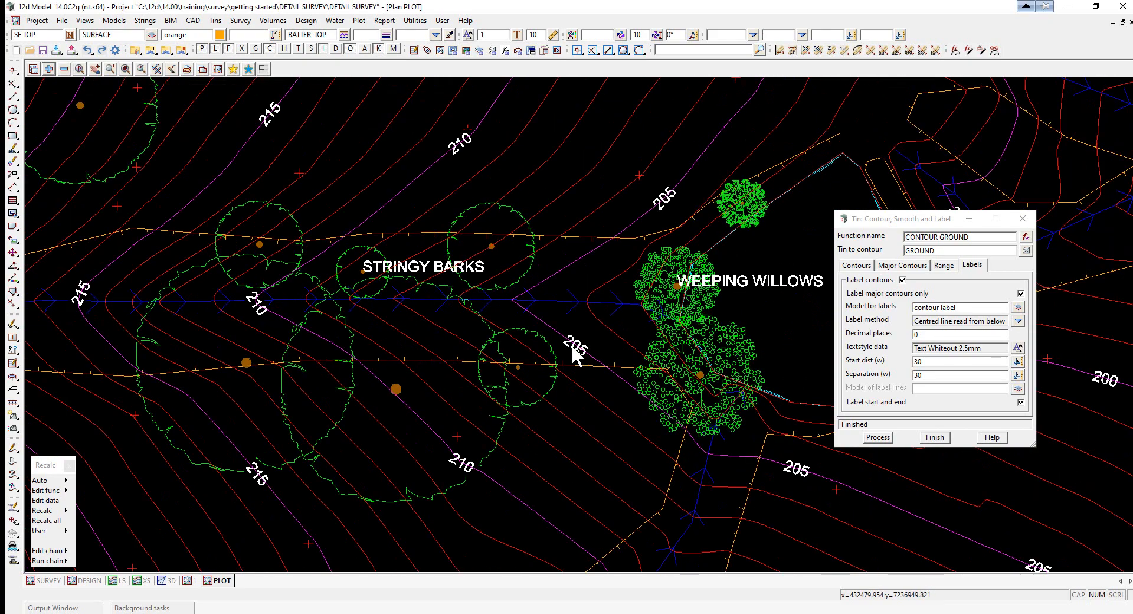
pyautogui.scroll(1, 571, 346)
pyautogui.scroll(3, 573, 347)
pyautogui.scroll(-2, 575, 349)
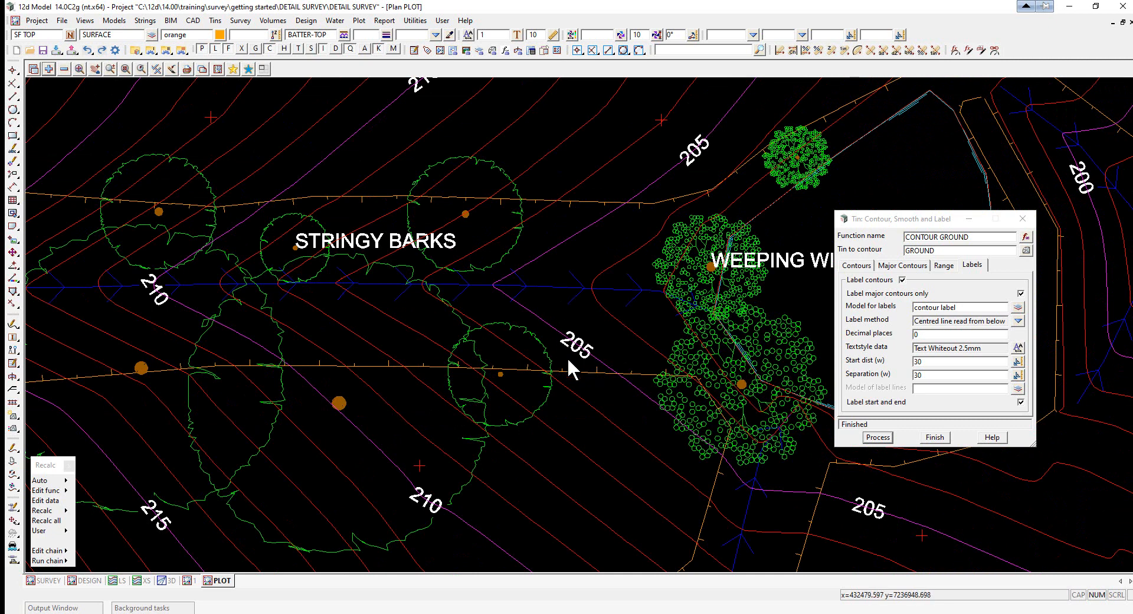
pyautogui.click(217, 68)
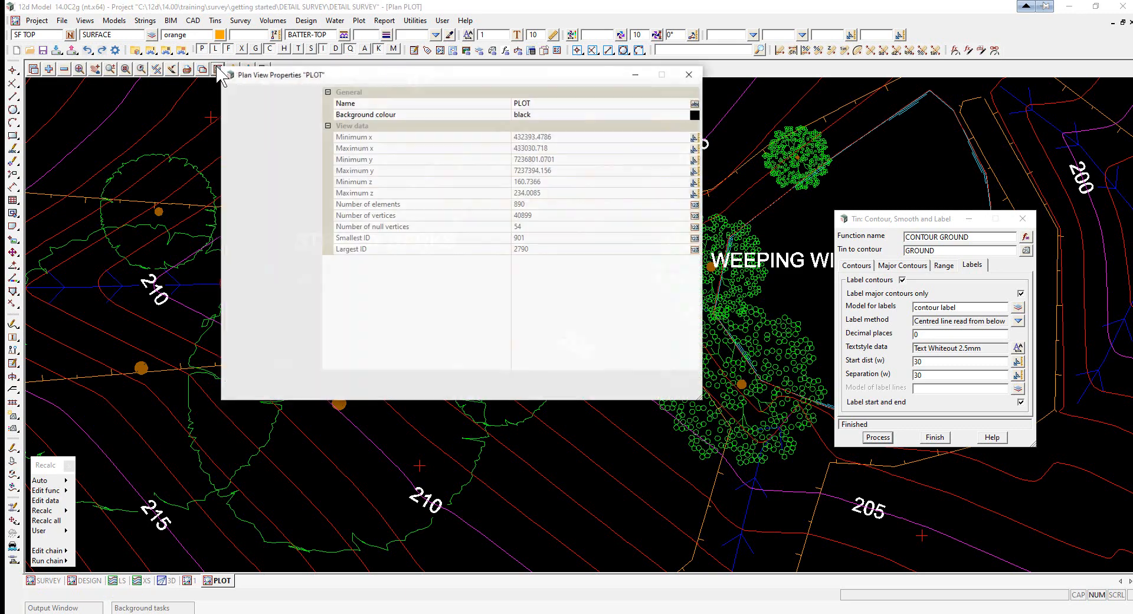
pyautogui.click(271, 105)
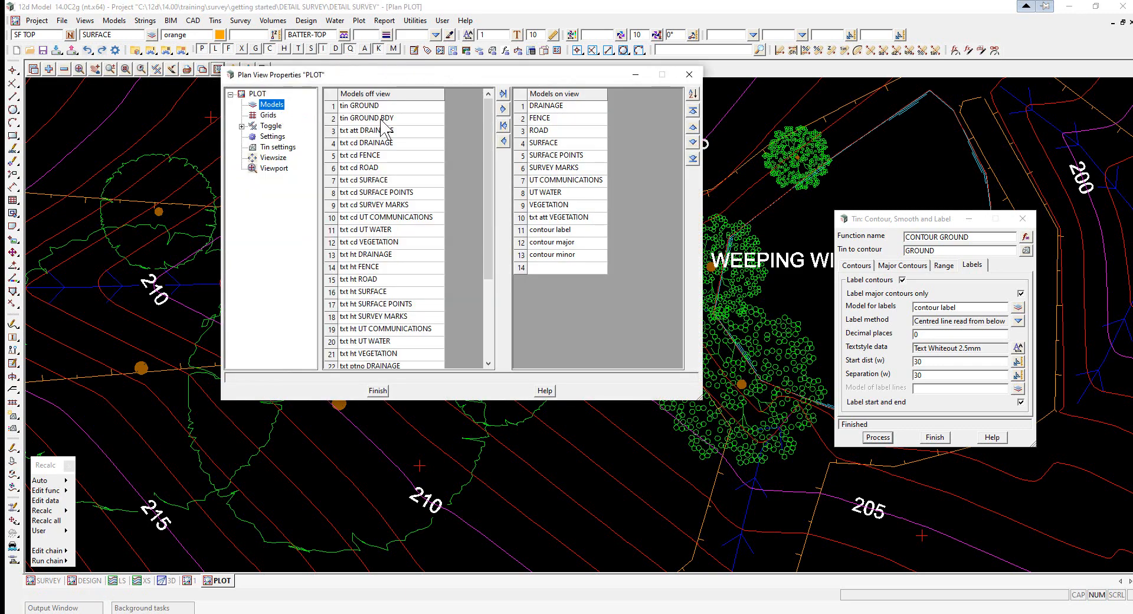
pyautogui.click(565, 231)
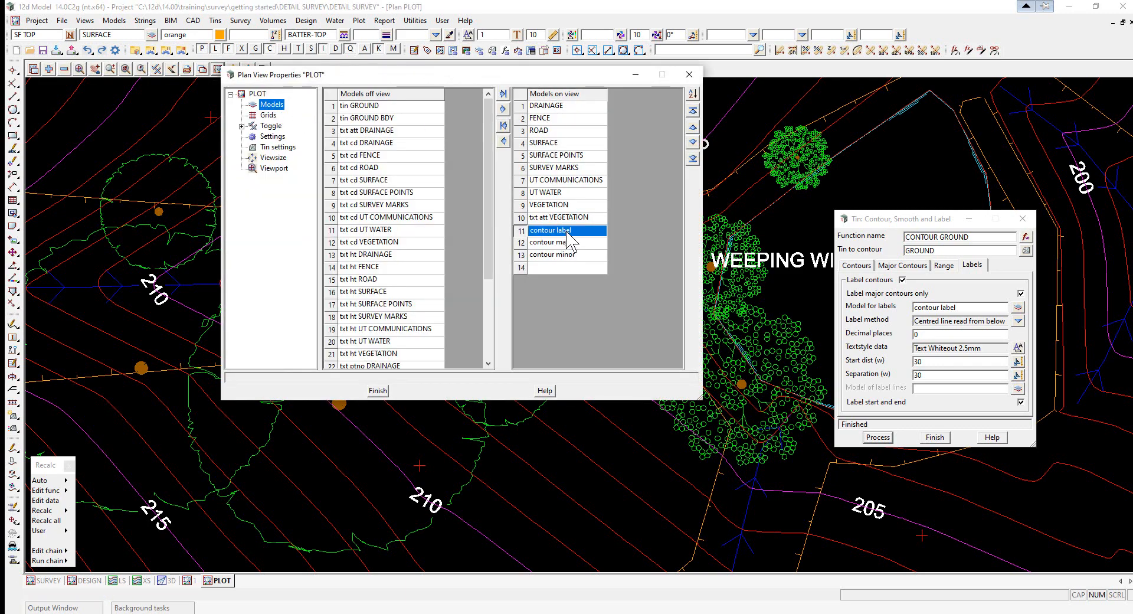
pyautogui.click(694, 158)
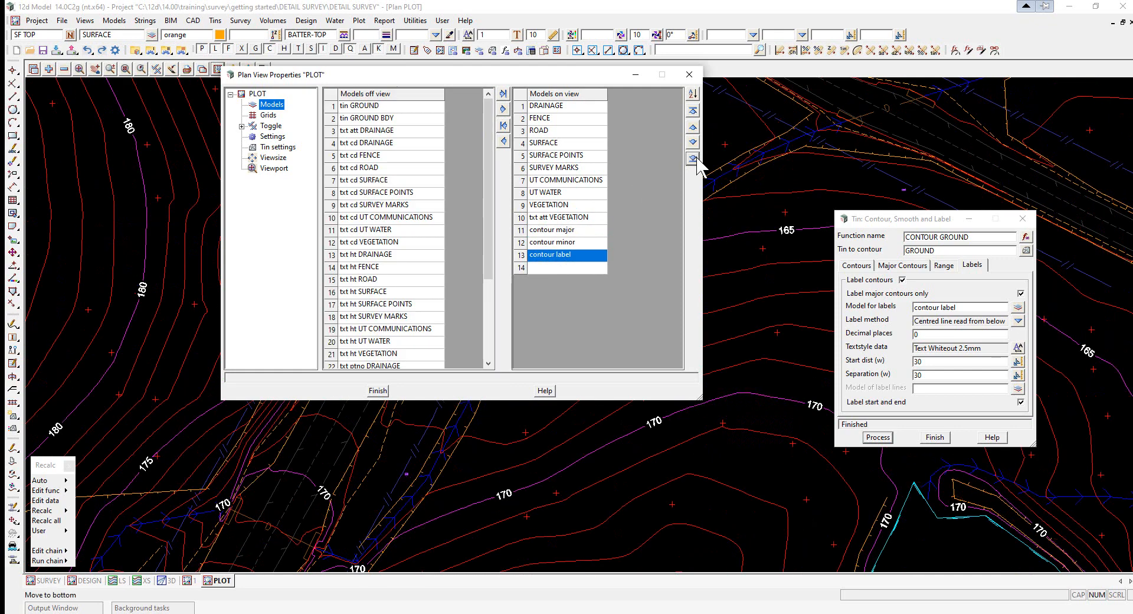
pyautogui.click(689, 74)
# - Examine the contour labels up close and inquire on one of the major contour strings
pyautogui.scroll(3, 537, 204)
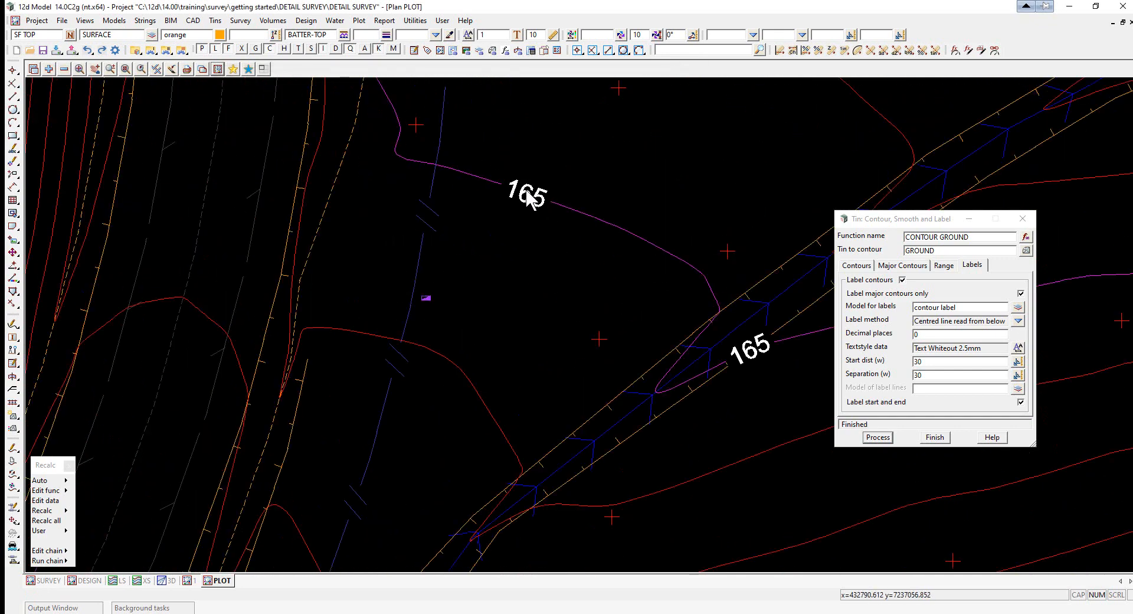
pyautogui.scroll(-3, 607, 278)
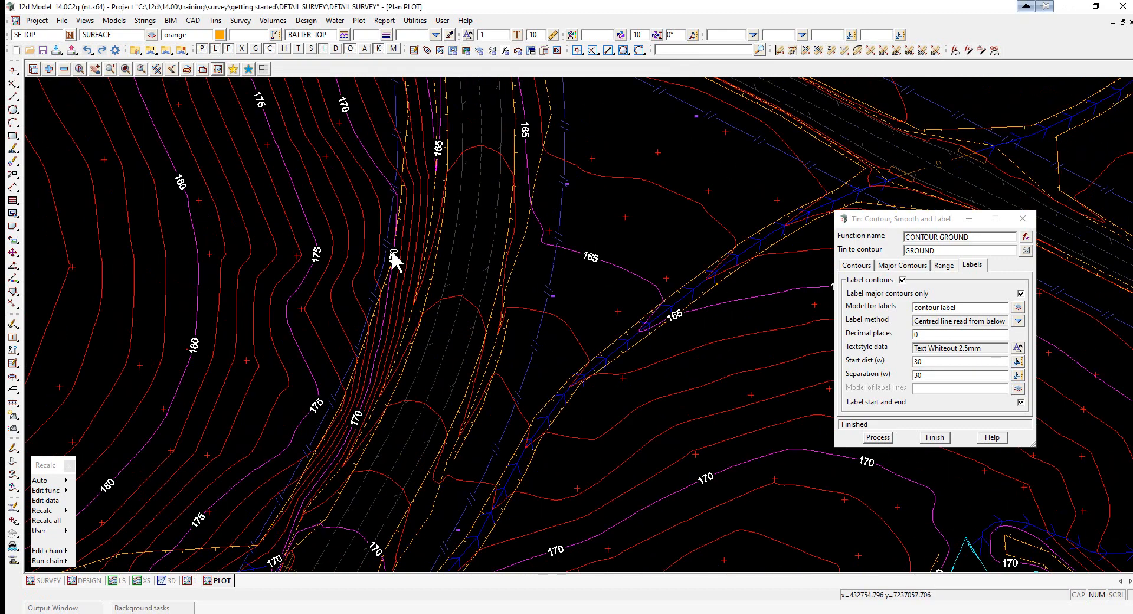
pyautogui.scroll(3, 392, 250)
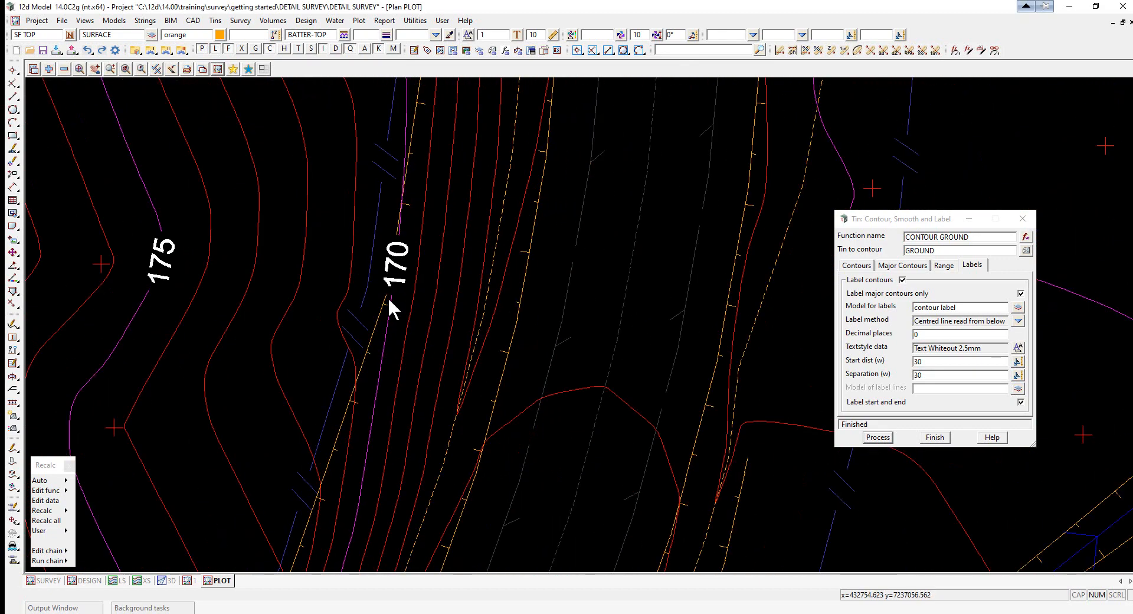
pyautogui.scroll(-3, 522, 360)
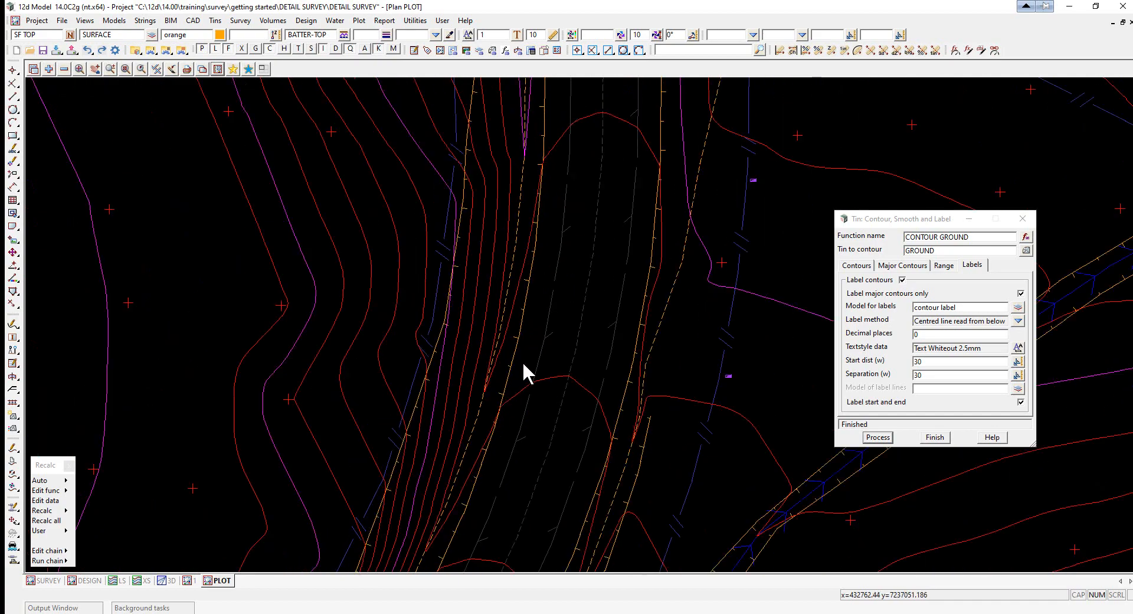
pyautogui.scroll(3, 533, 225)
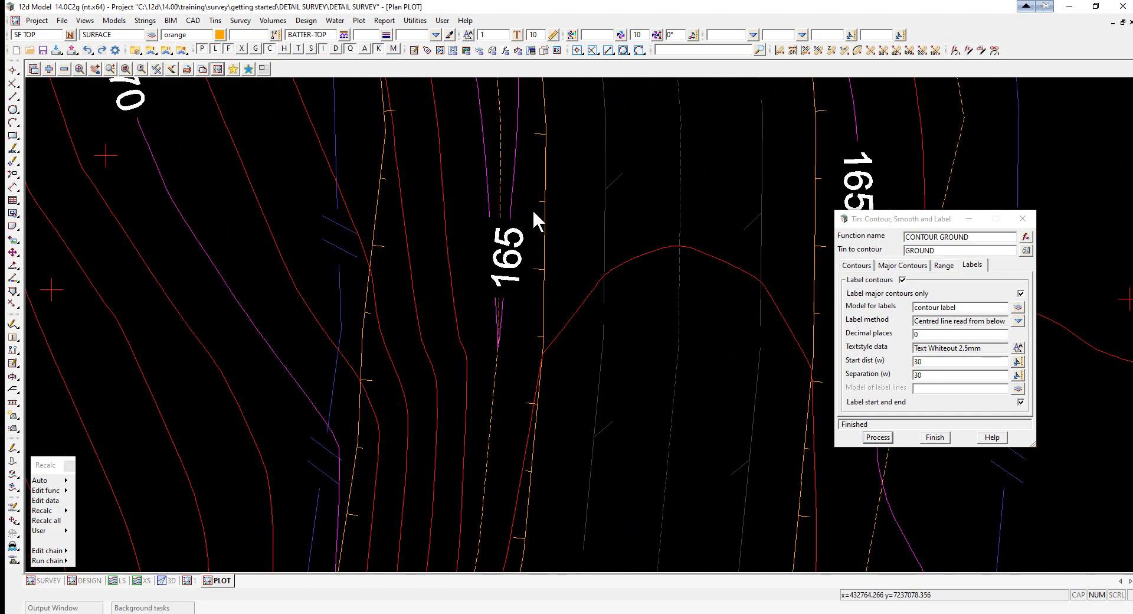
pyautogui.scroll(2, 360, 122)
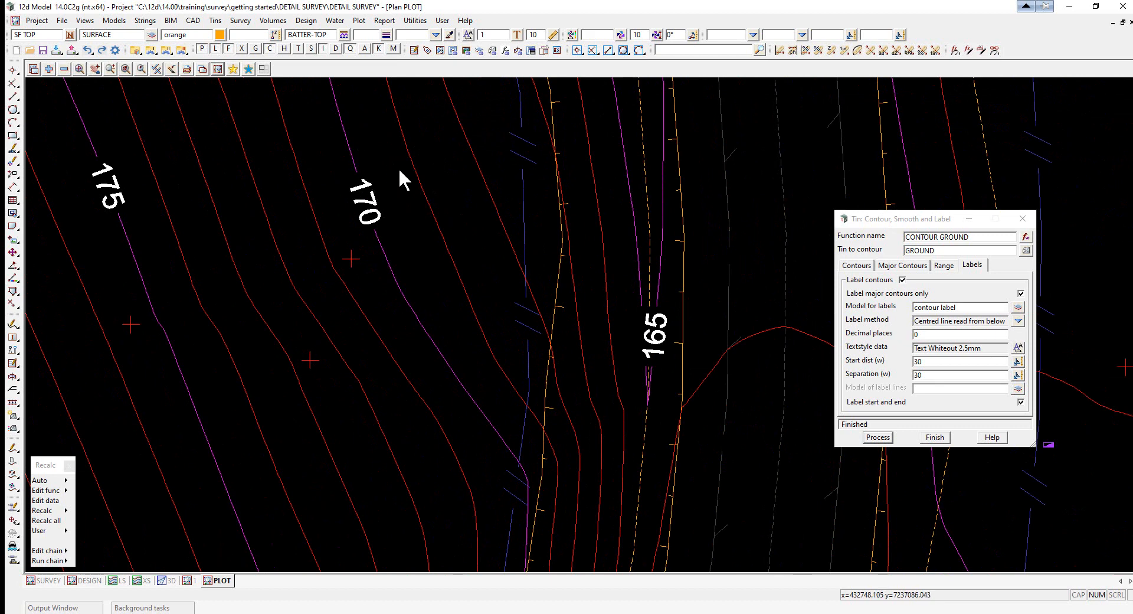
pyautogui.press('F2')
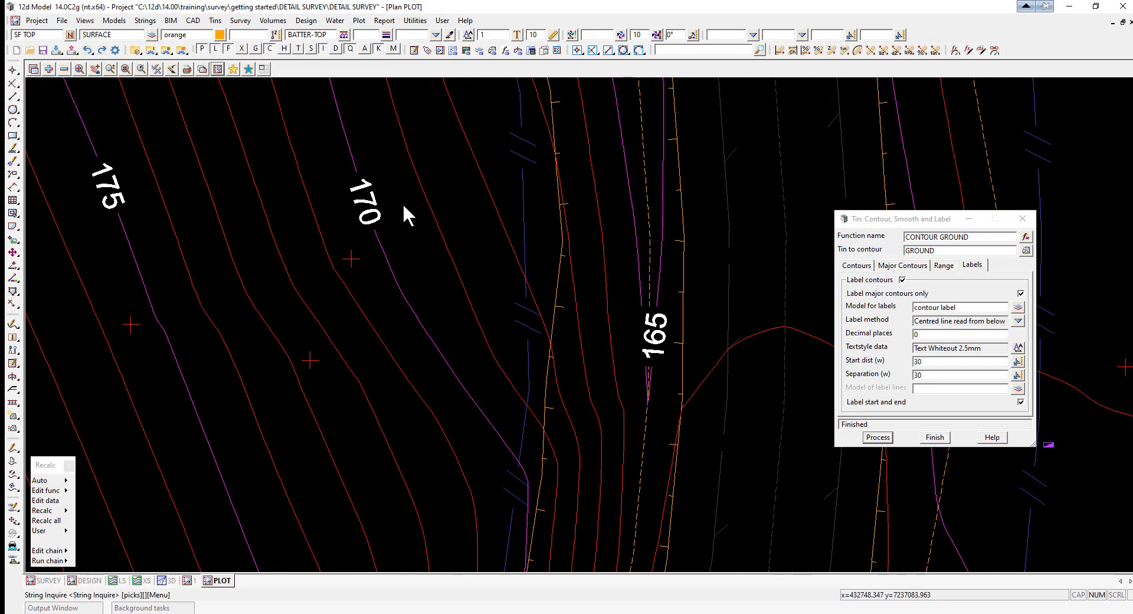
pyautogui.click(391, 266)
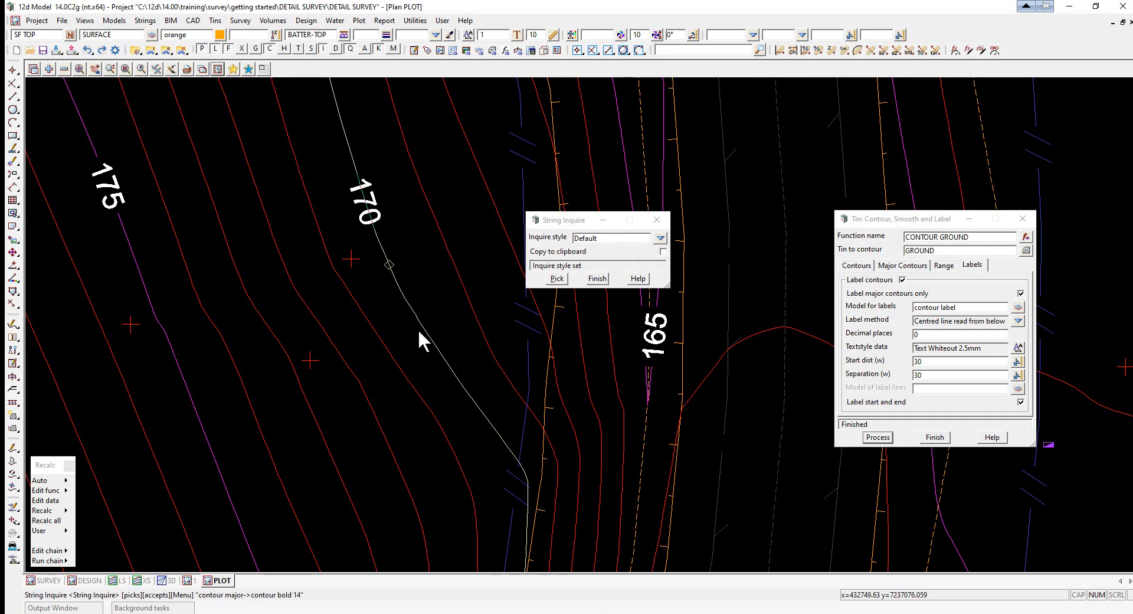
pyautogui.click(598, 280)
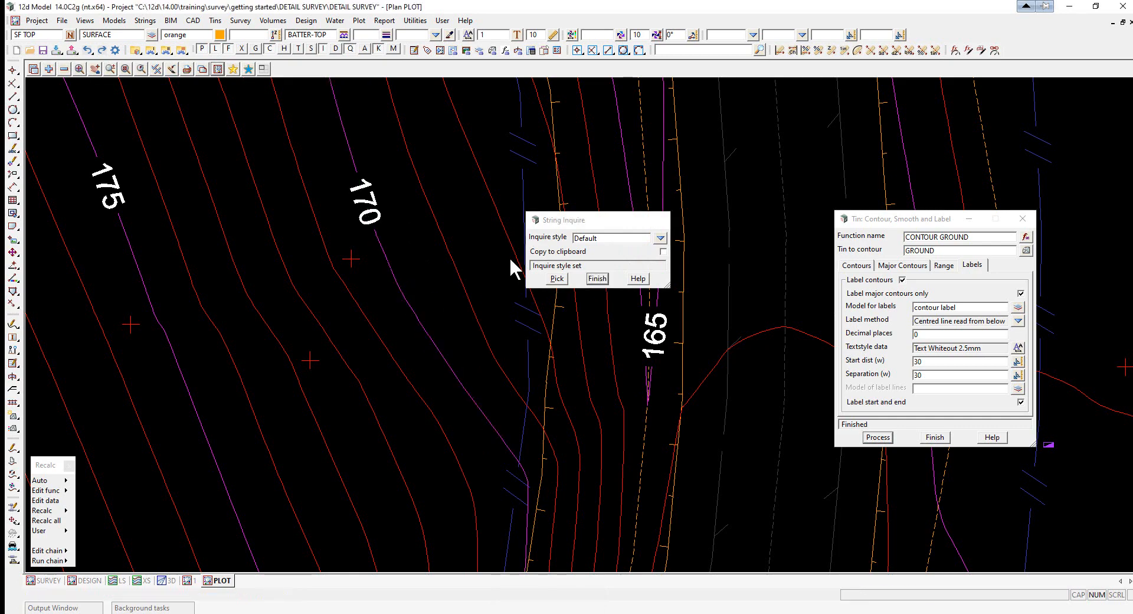
# - Finish and close the contour, smooth and label function
pyautogui.scroll(-3, 335, 275)
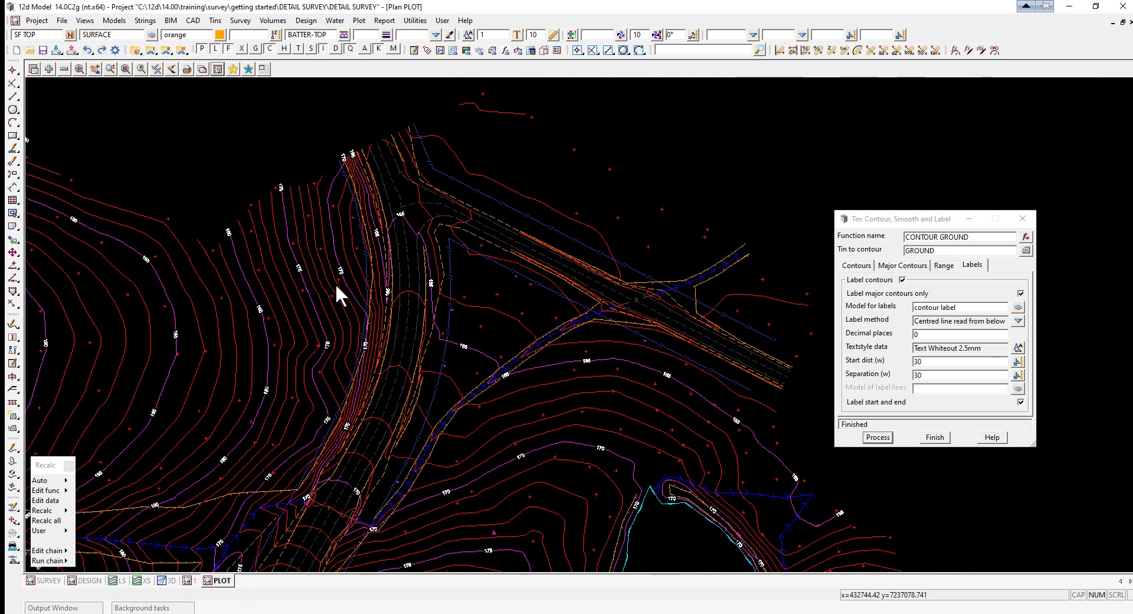
pyautogui.scroll(3, 336, 289)
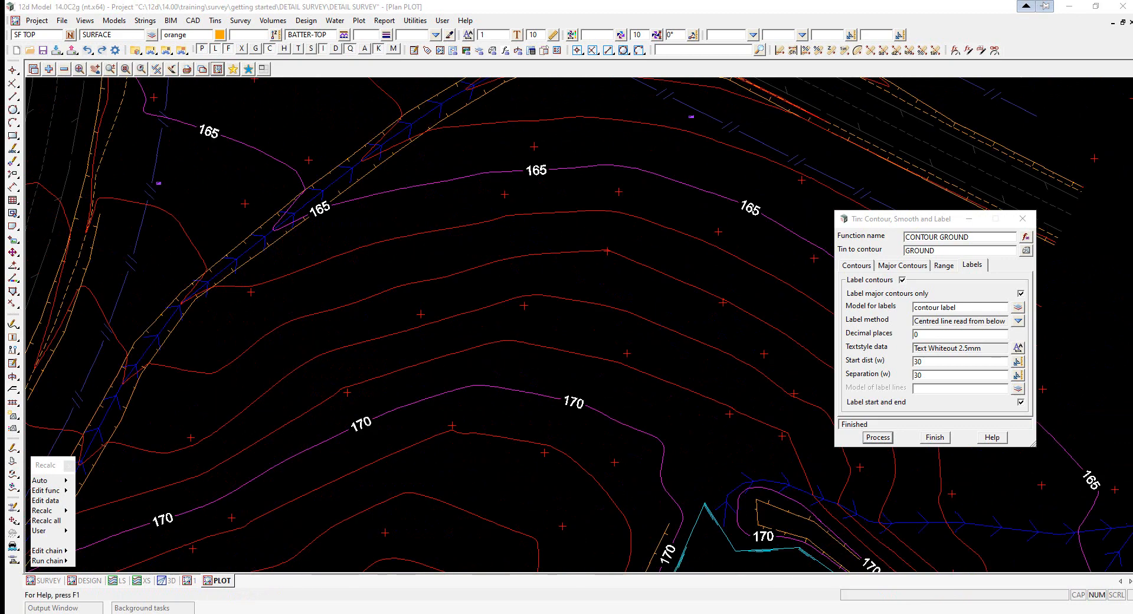
pyautogui.click(936, 438)
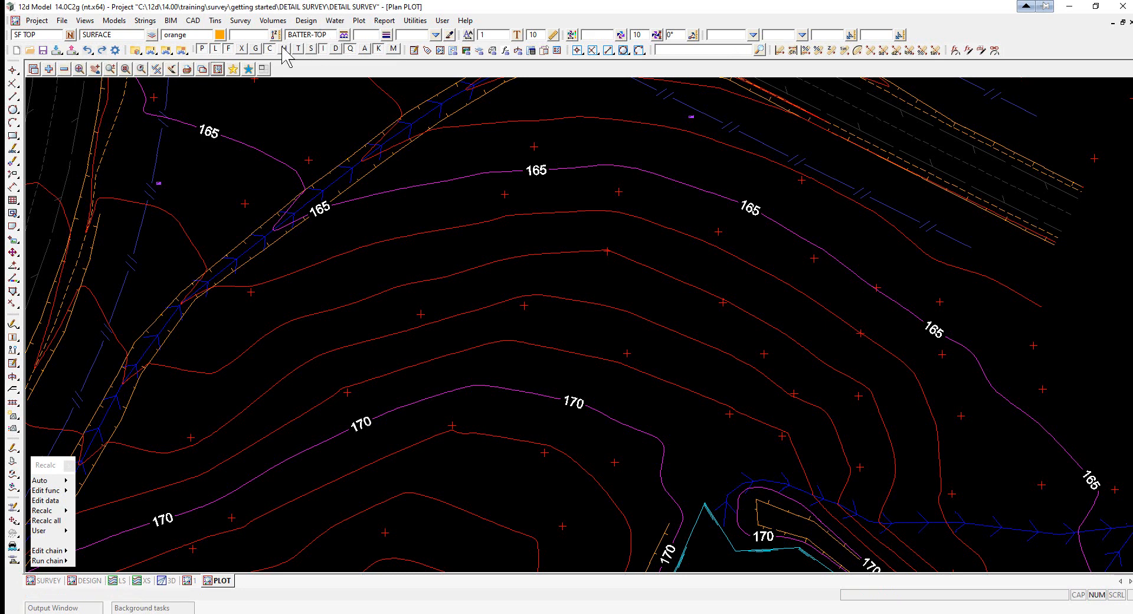
# - Set the current string name and model to text and the current colour to magenta
pyautogui.click(12, 35)
pyautogui.write('text')
pyautogui.click(121, 35)
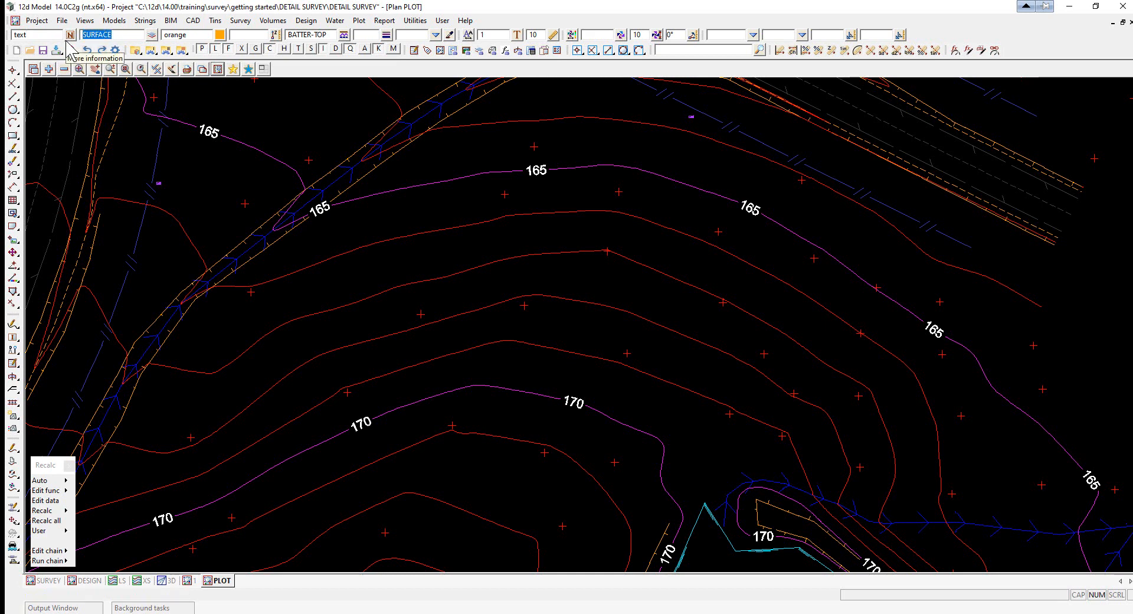
pyautogui.write('text')
pyautogui.click(222, 35)
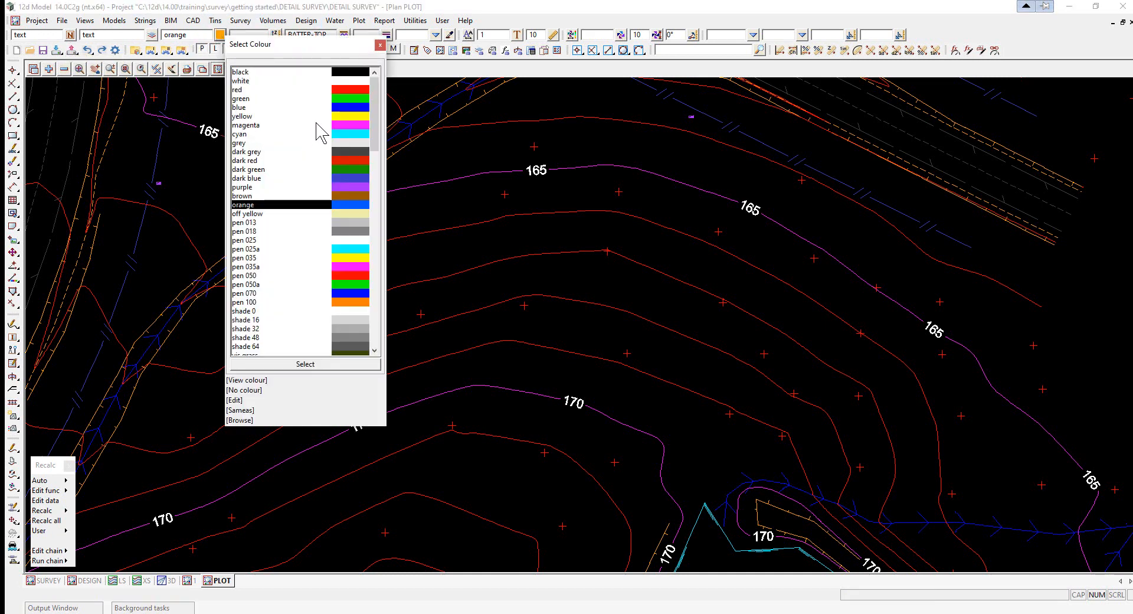
pyautogui.doubleClick(320, 126)
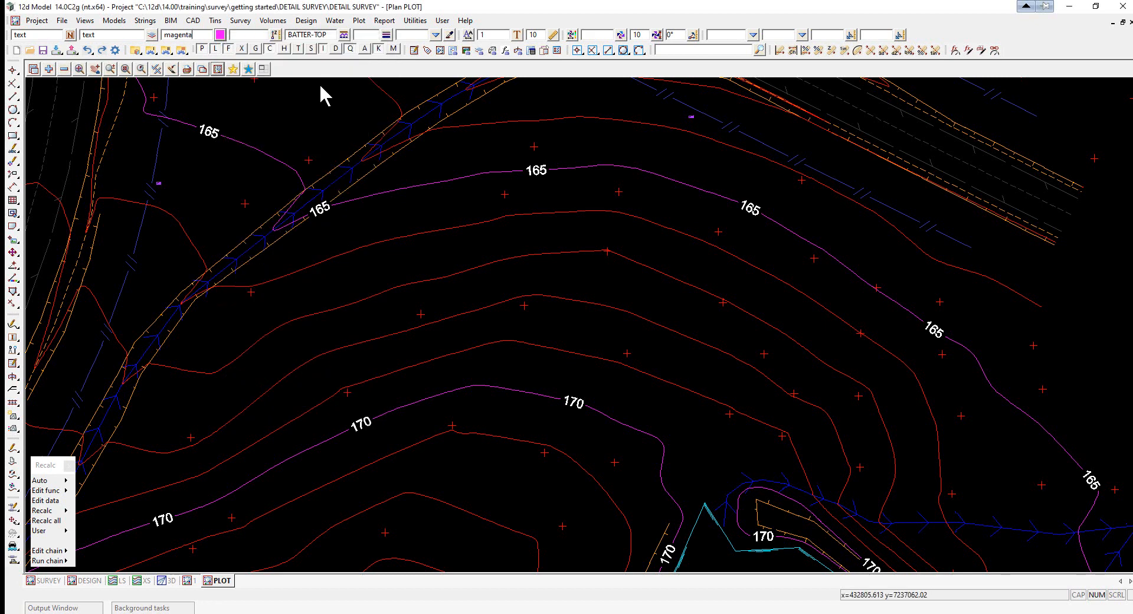
# - Set the current linestyle to 1 and the textstyle to Text Whiteout 2.5mm
pyautogui.click(331, 34)
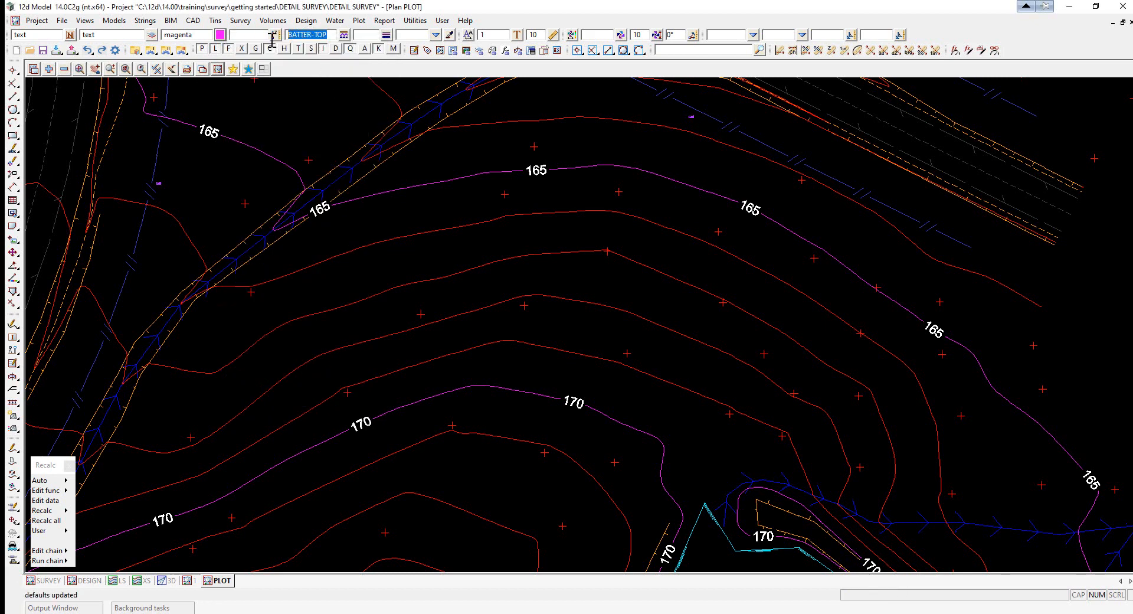
pyautogui.write('1')
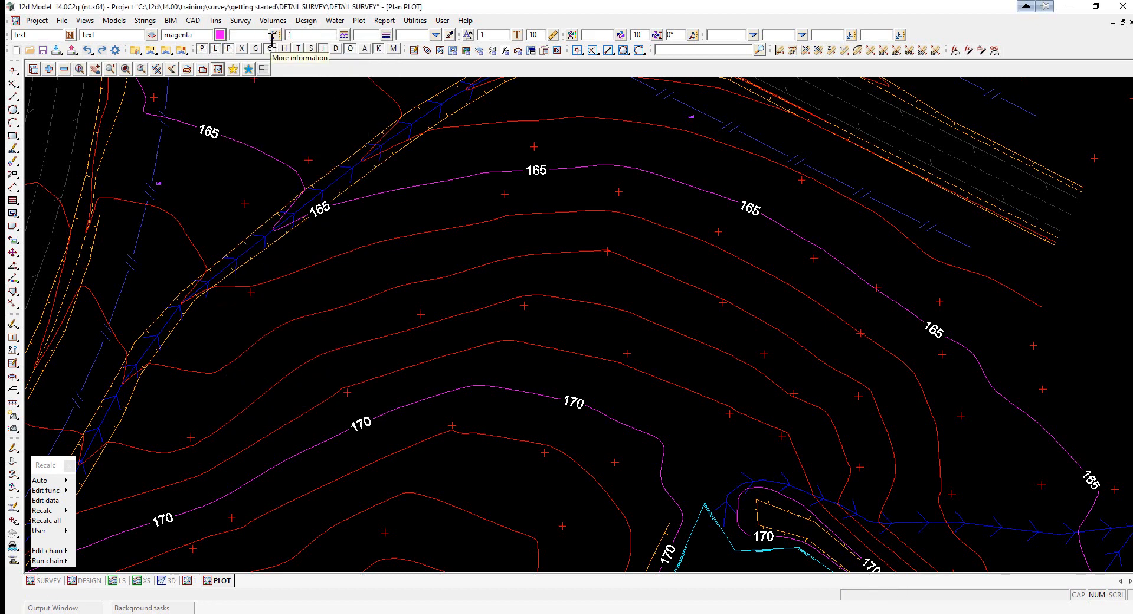
pyautogui.press('ctrl')
pyautogui.press('ctrl')
pyautogui.click(469, 35)
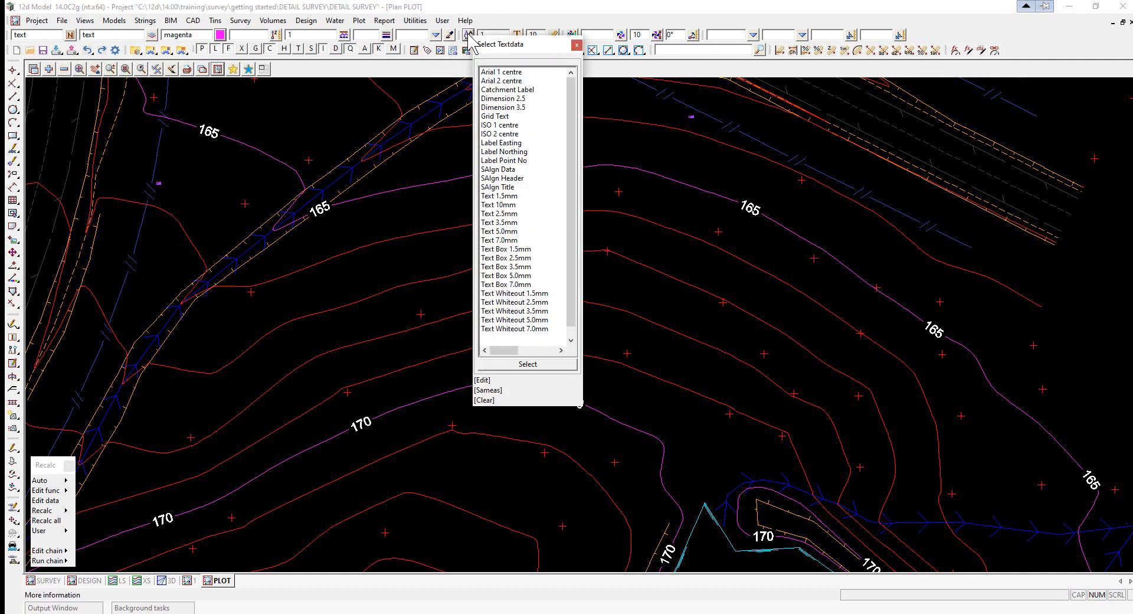
pyautogui.doubleClick(498, 303)
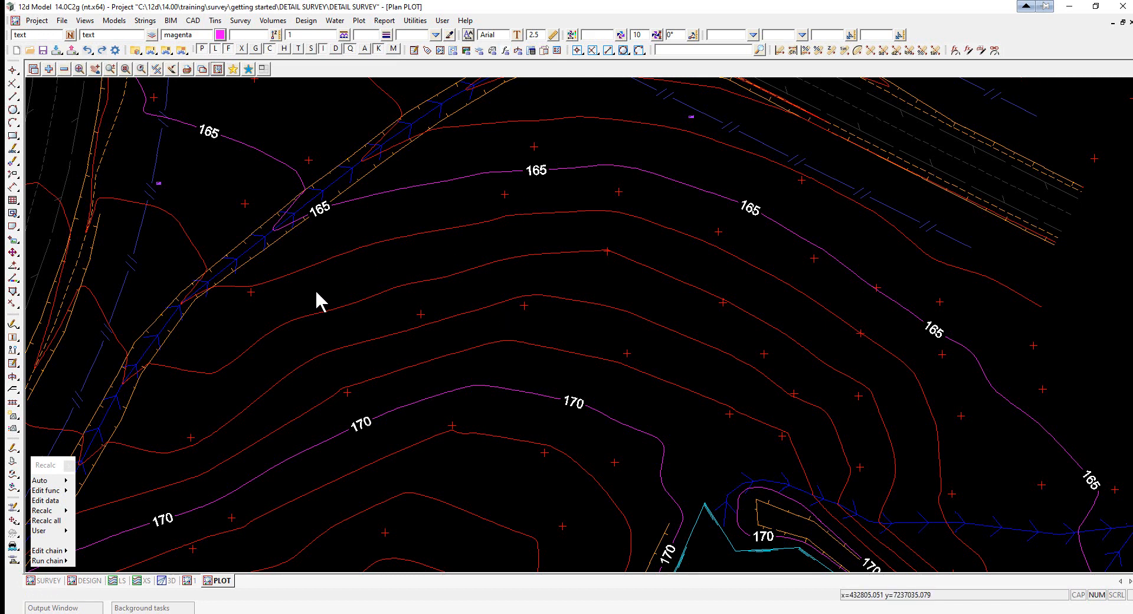
# - Create the CAD text SMITH STREET near the road intersection and leave the create command
pyautogui.click(14, 148)
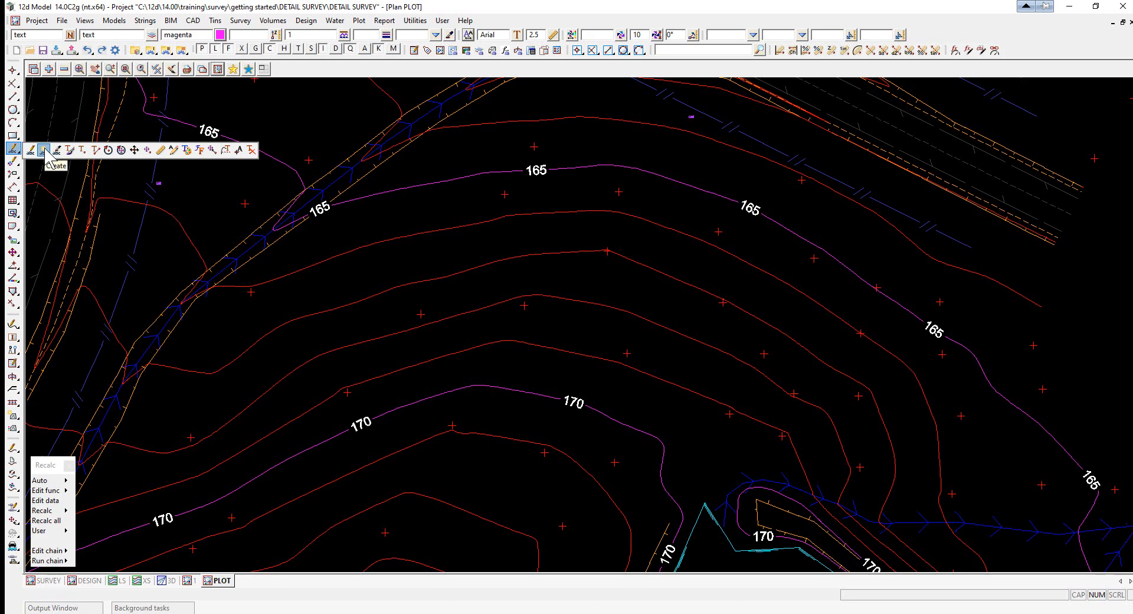
pyautogui.click(44, 151)
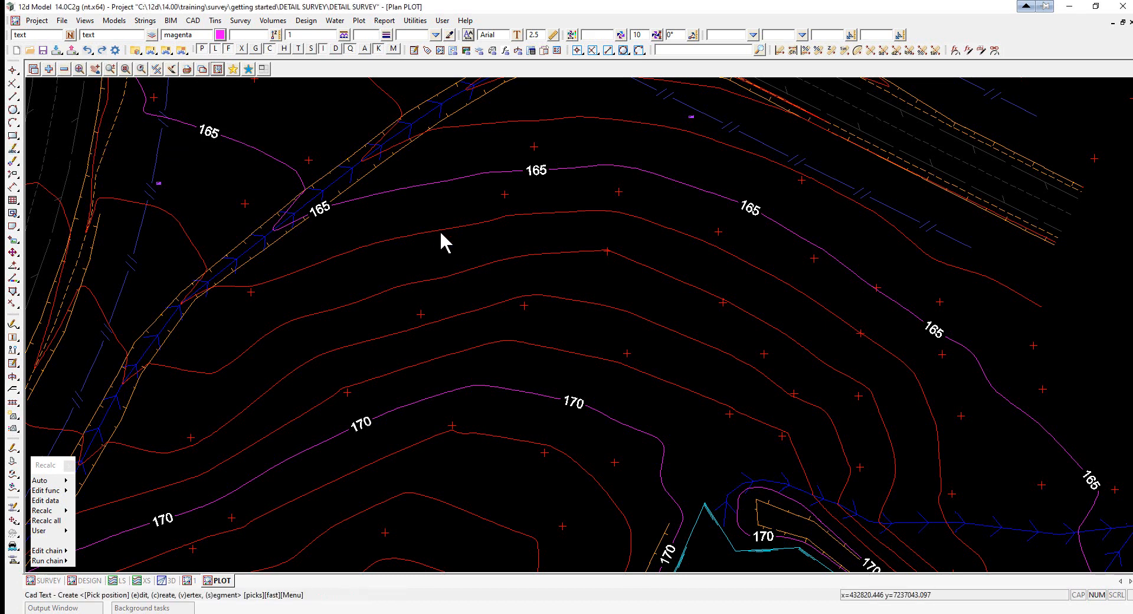
pyautogui.scroll(-5, 451, 423)
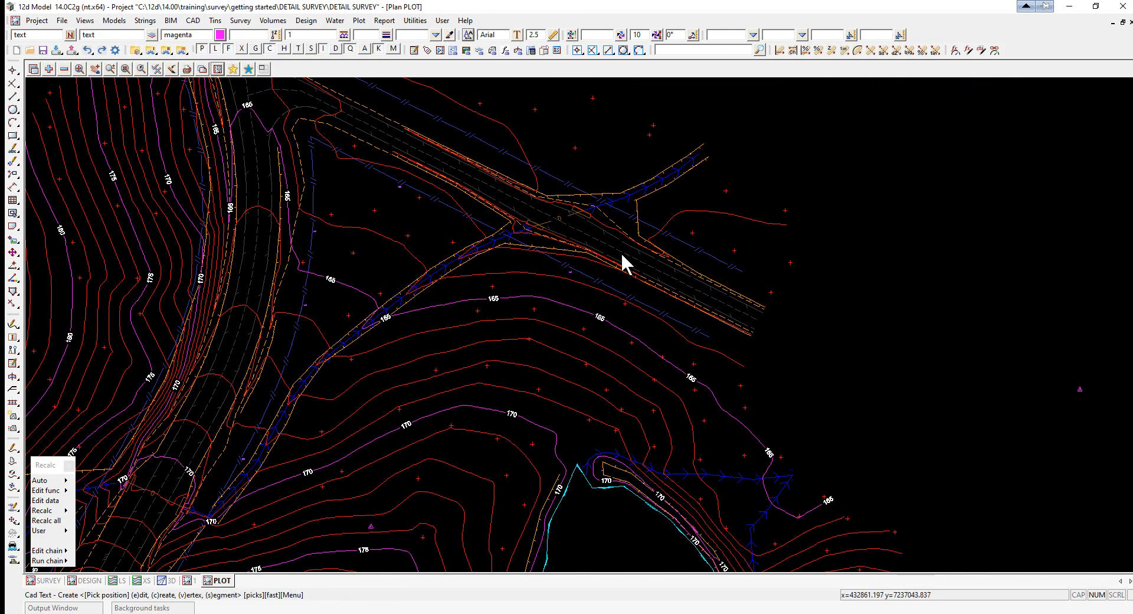
pyautogui.scroll(6, 497, 144)
pyautogui.click(463, 239)
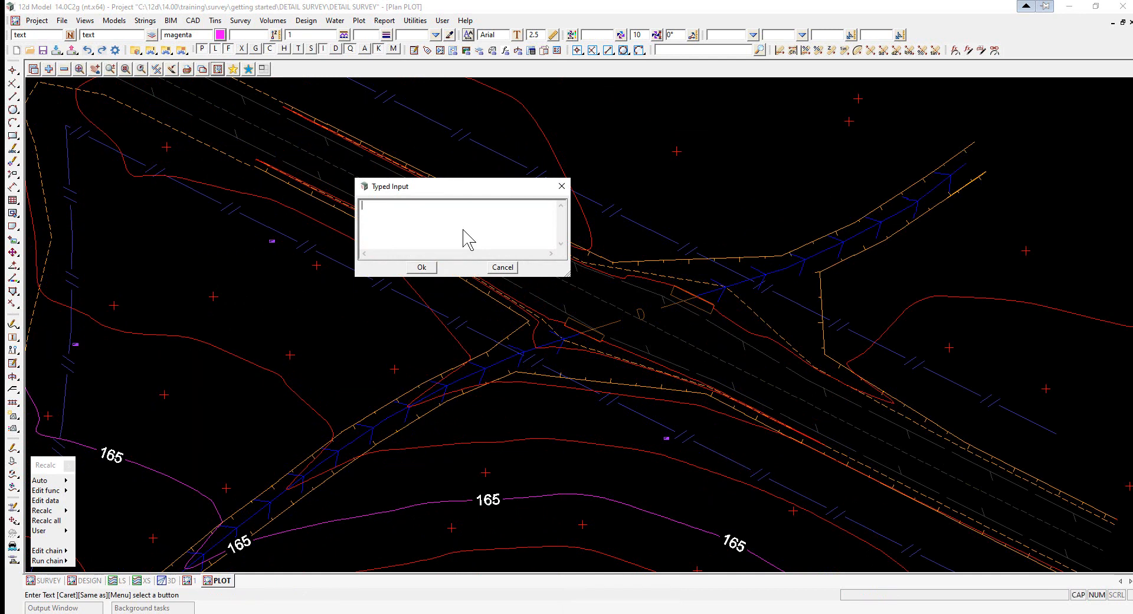
pyautogui.write('SMITH STREET')
pyautogui.click(428, 269)
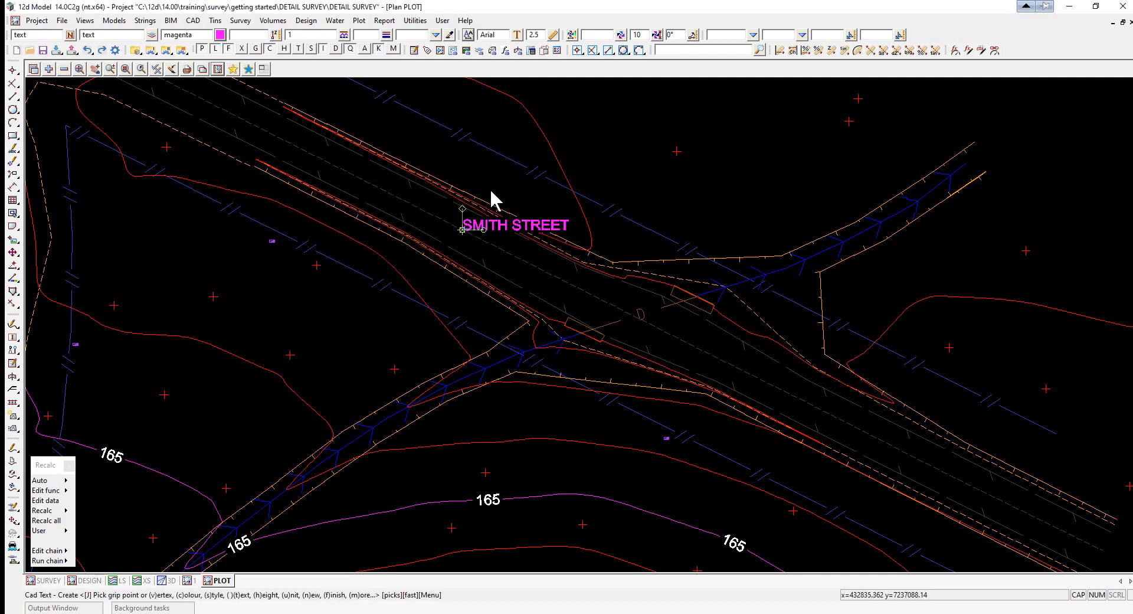
pyautogui.scroll(2, 496, 190)
pyautogui.scroll(1, 492, 188)
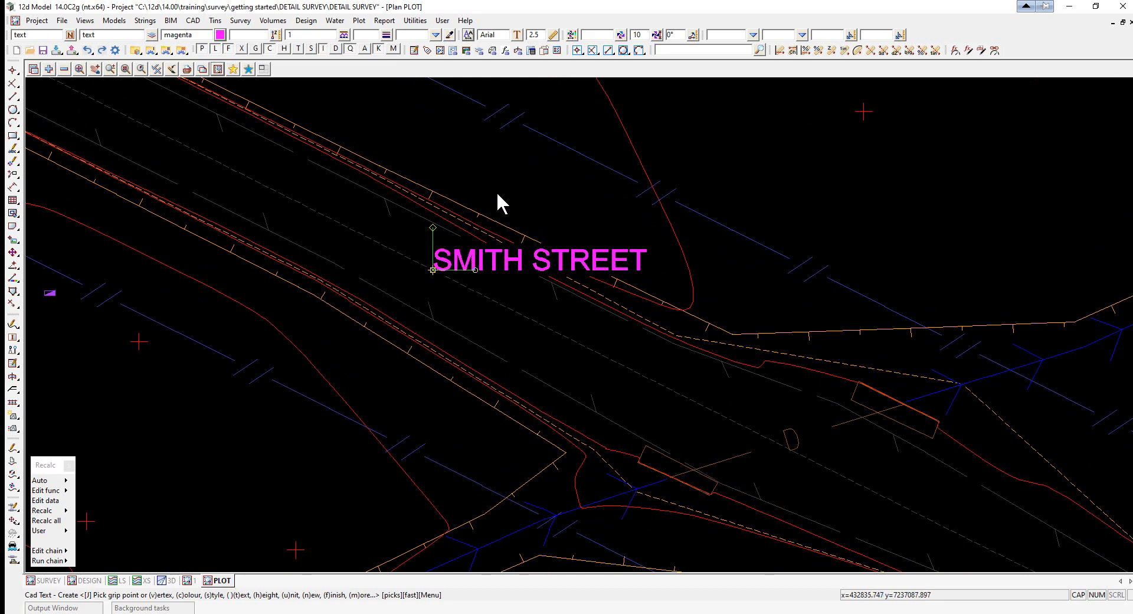
pyautogui.press('Escape')
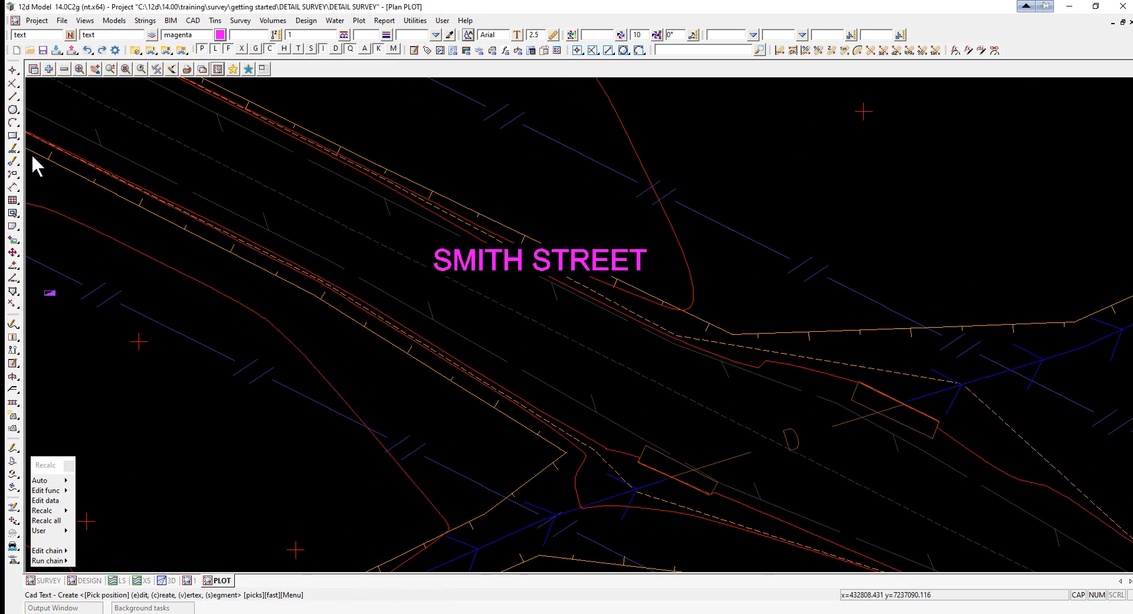
# - Open the SMITH STREET text for editing and try changing its height with the height grip
pyautogui.click(16, 151)
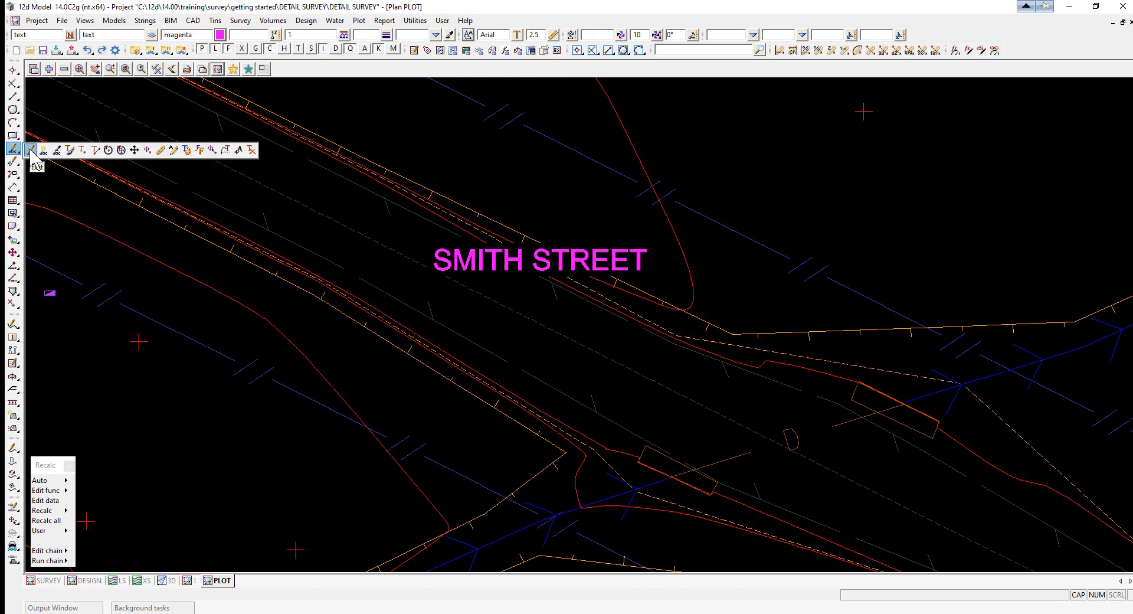
pyautogui.click(31, 151)
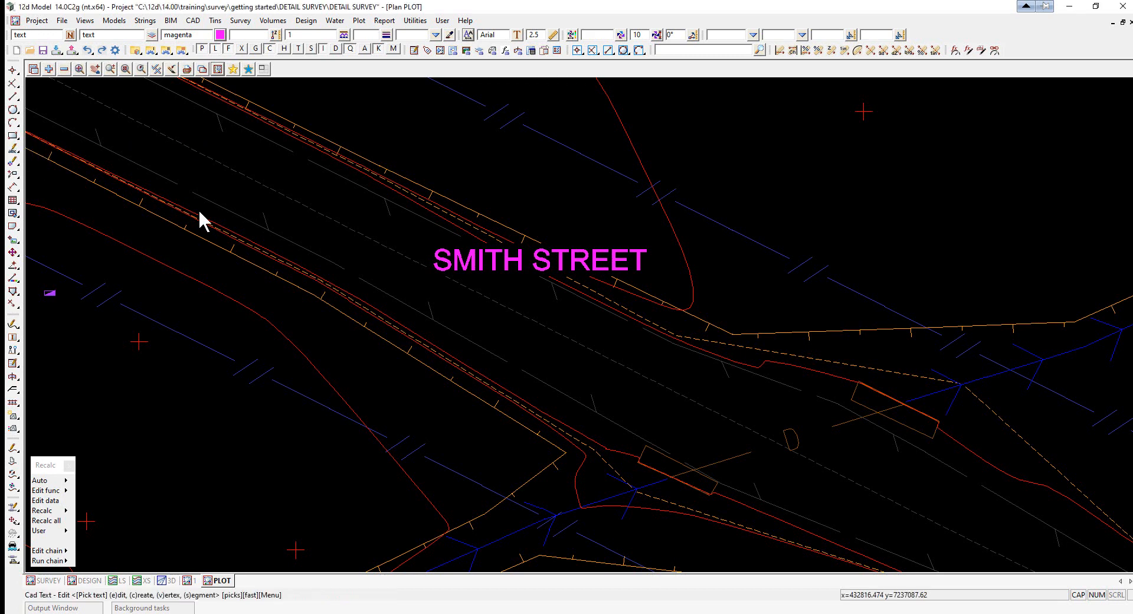
pyautogui.click(435, 271)
pyautogui.middleClick(434, 271)
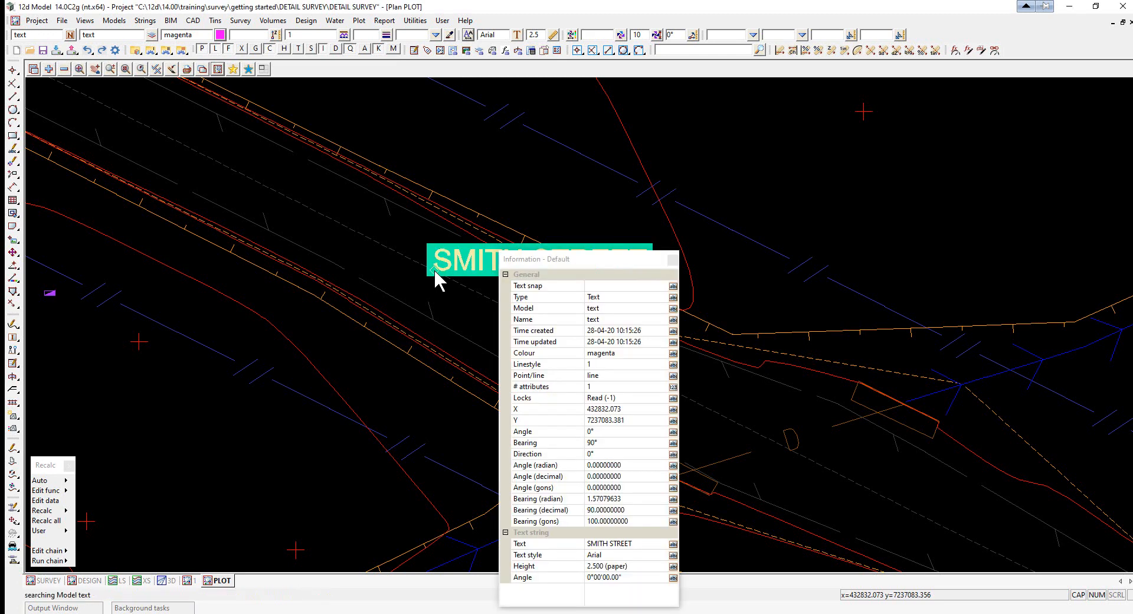
pyautogui.middleClick(434, 271)
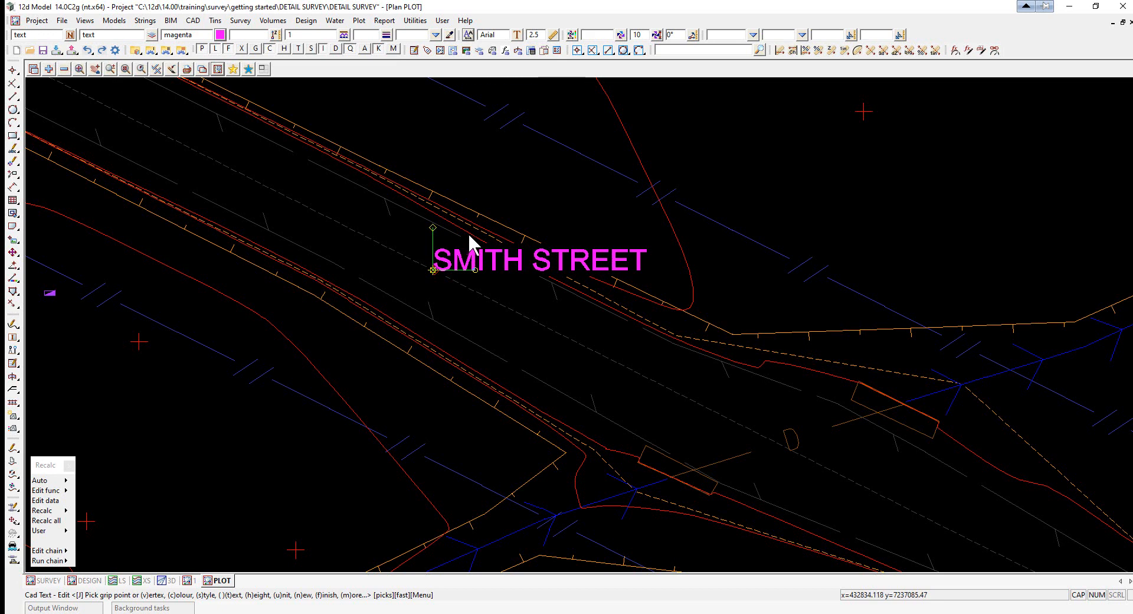
pyautogui.click(432, 227)
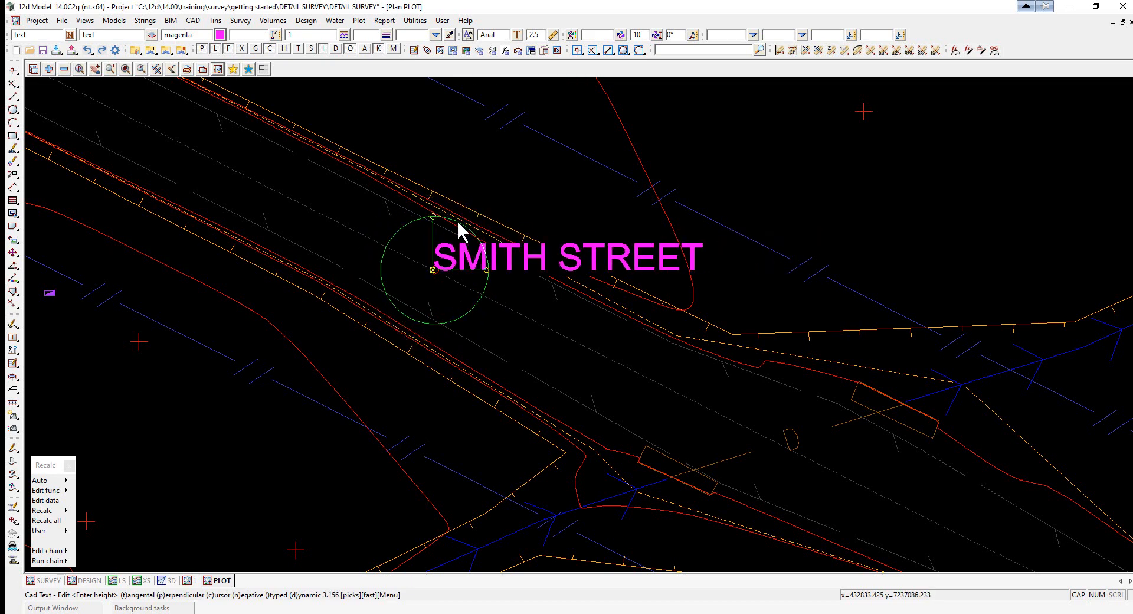
pyautogui.click(457, 218)
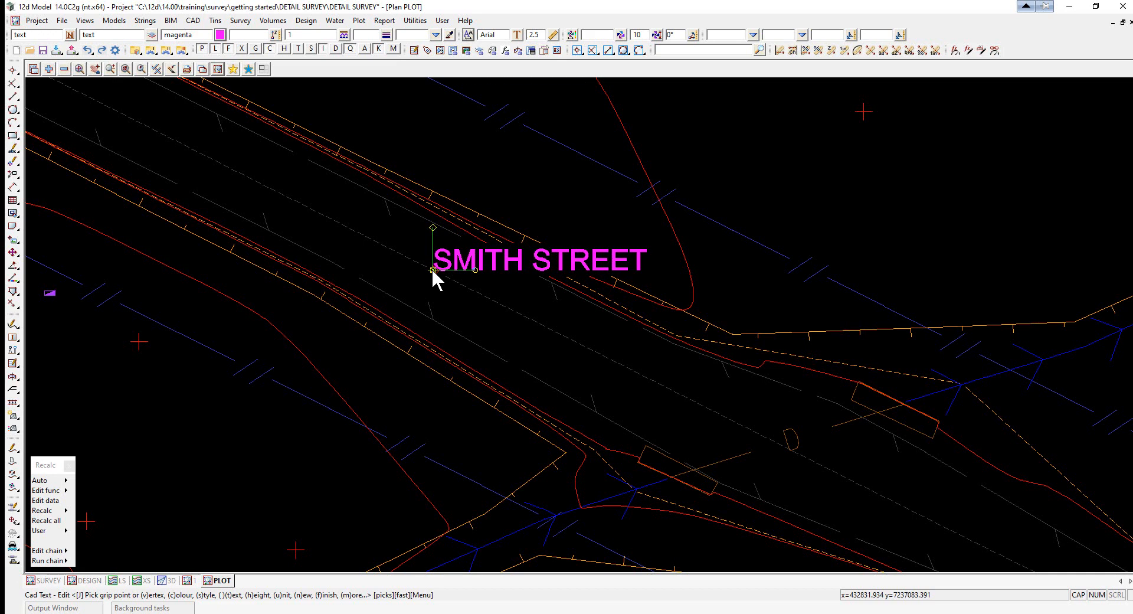
# - Move the SMITH STREET text's insertion point slightly left onto the road
pyautogui.press('v')
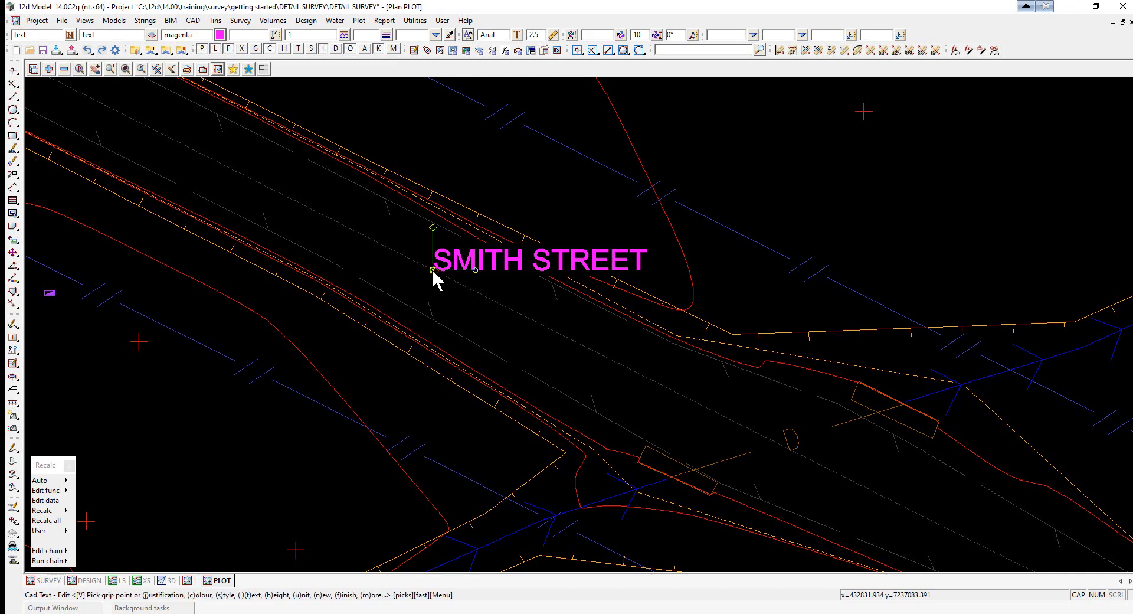
pyautogui.click(432, 270)
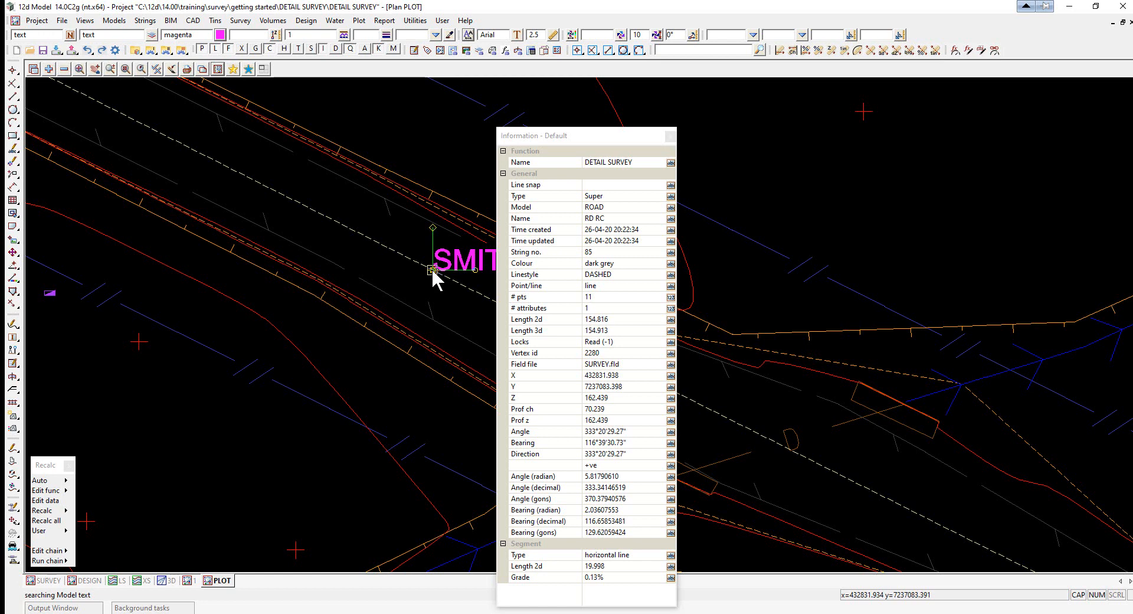
pyautogui.click(431, 268)
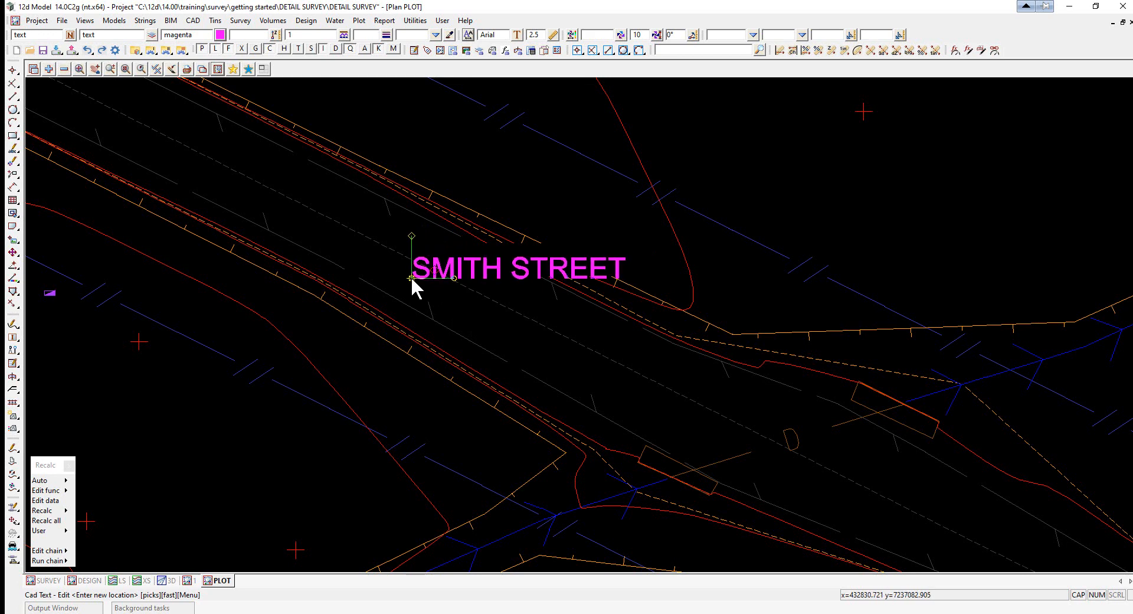
pyautogui.click(411, 276)
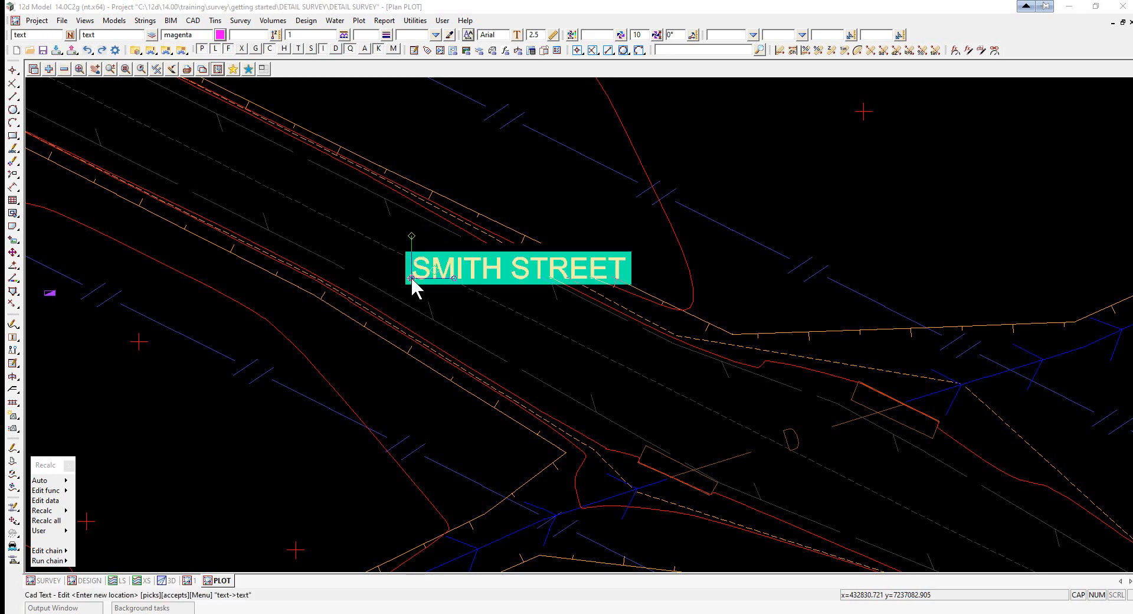
pyautogui.middleClick(411, 277)
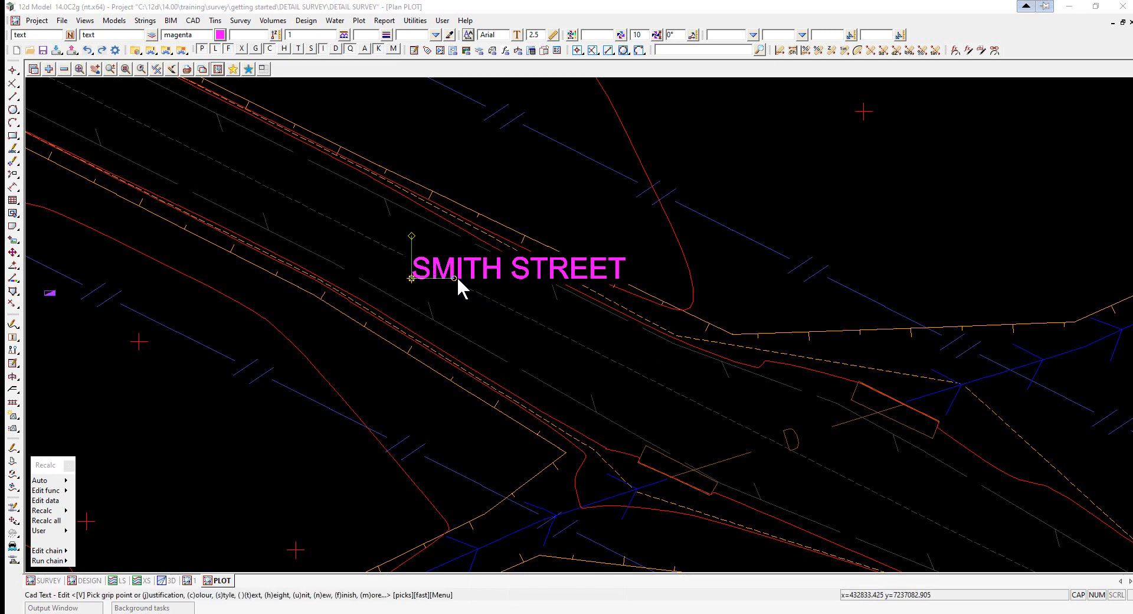
# - Rotate the SMITH STREET text to align with the road string's direction
pyautogui.click(454, 277)
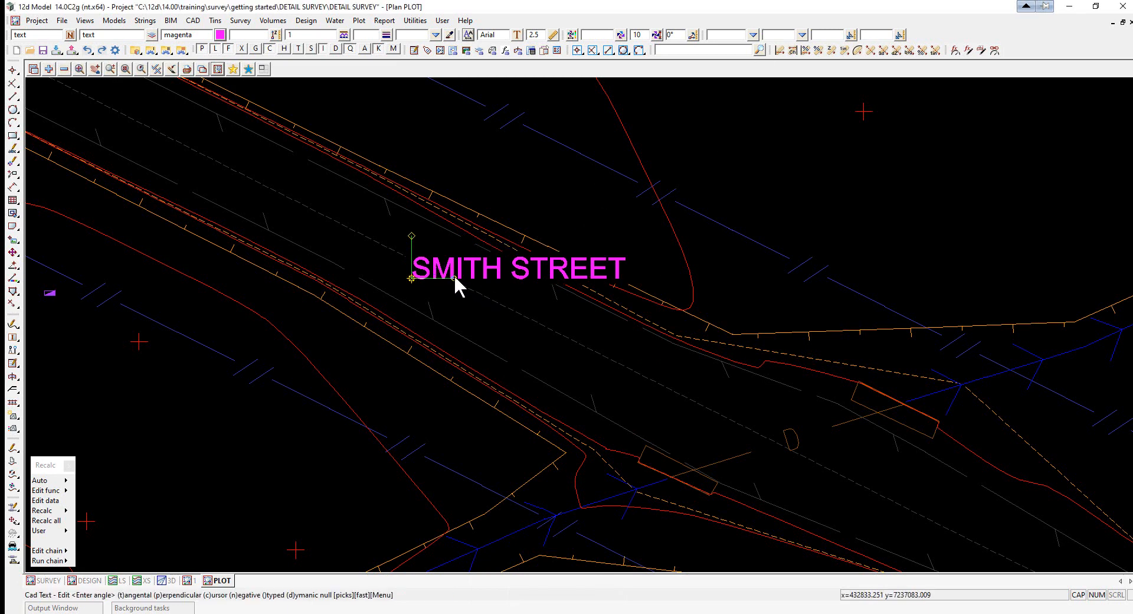
pyautogui.click(455, 277)
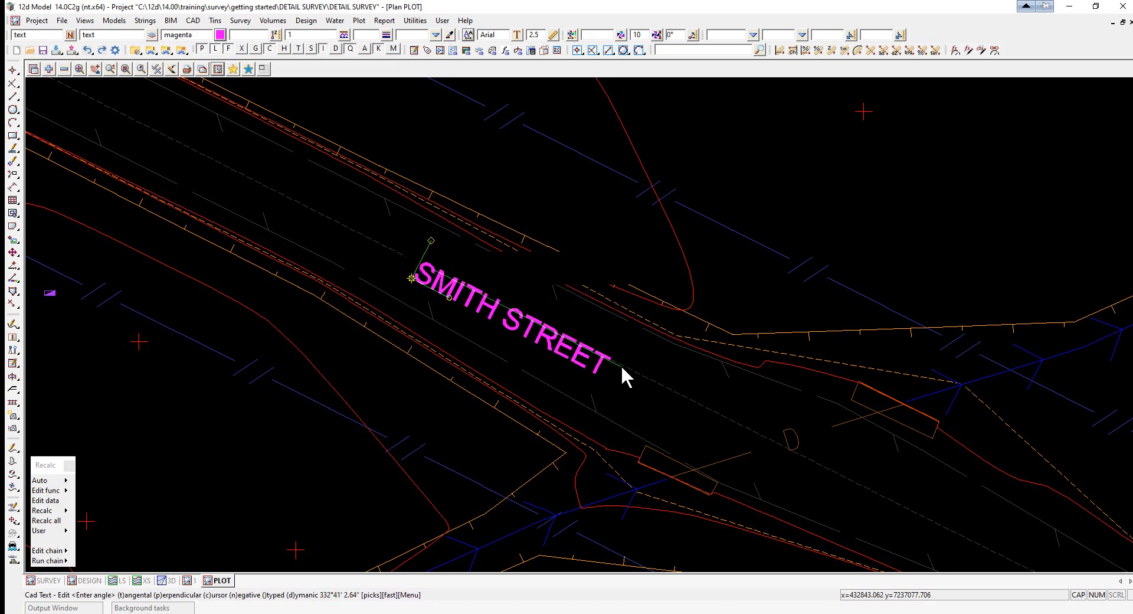
pyautogui.click(621, 365)
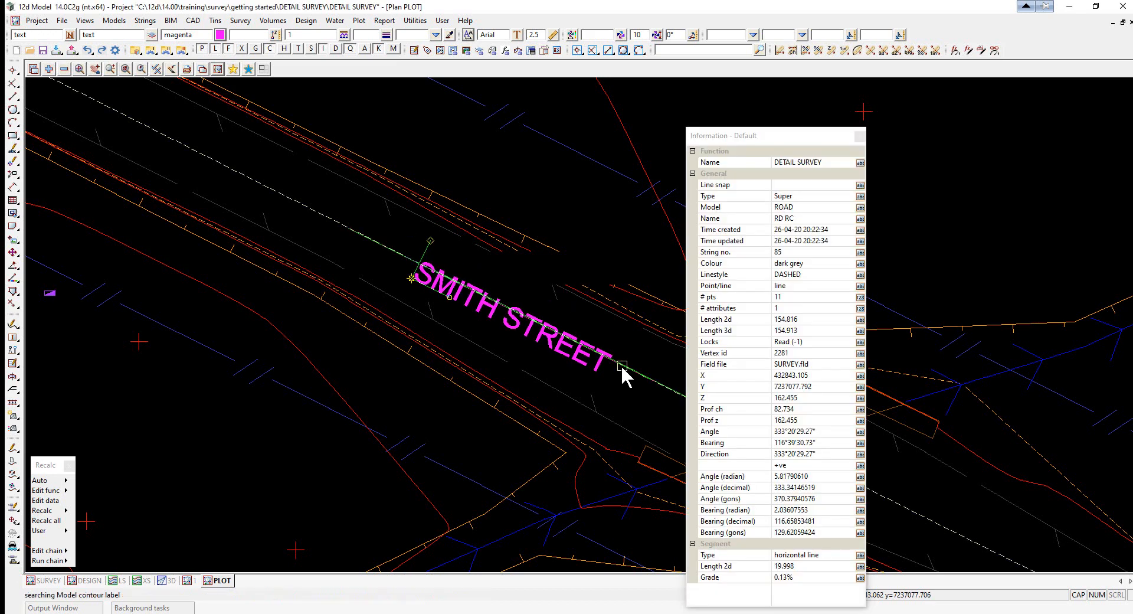
pyautogui.click(621, 365)
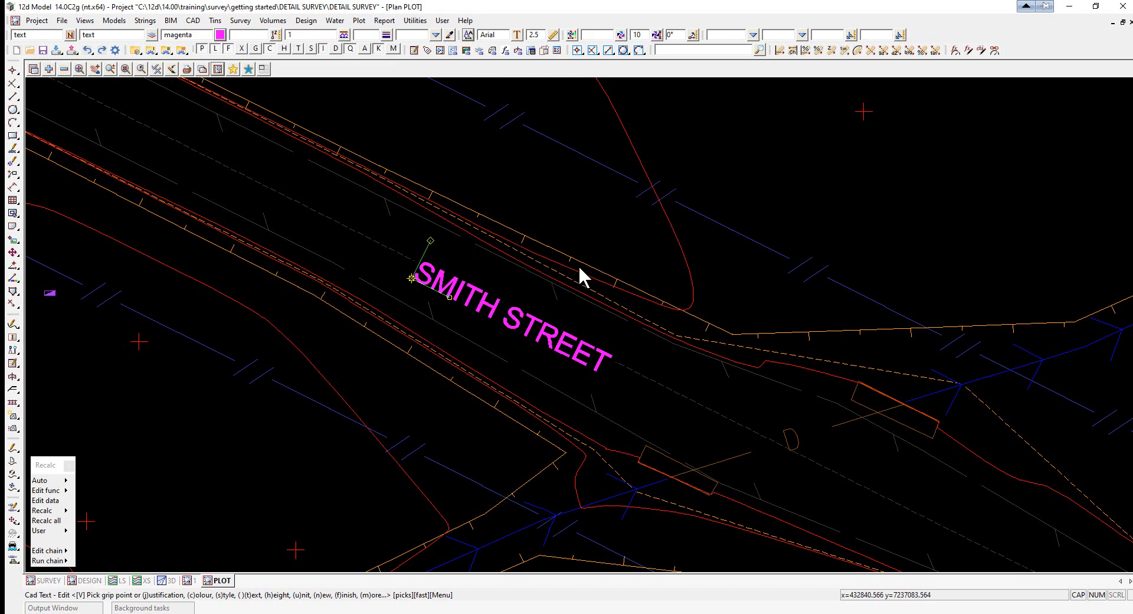
# - Reposition the rotated text's insertion point once more and finish the text edit
pyautogui.scroll(-1, 580, 268)
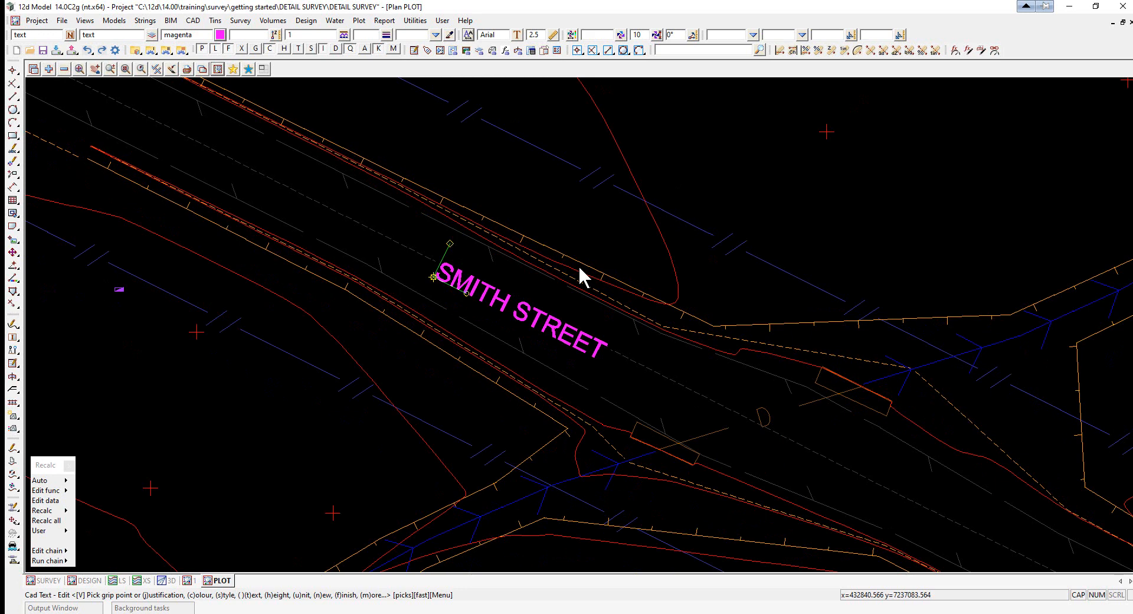
pyautogui.click(433, 277)
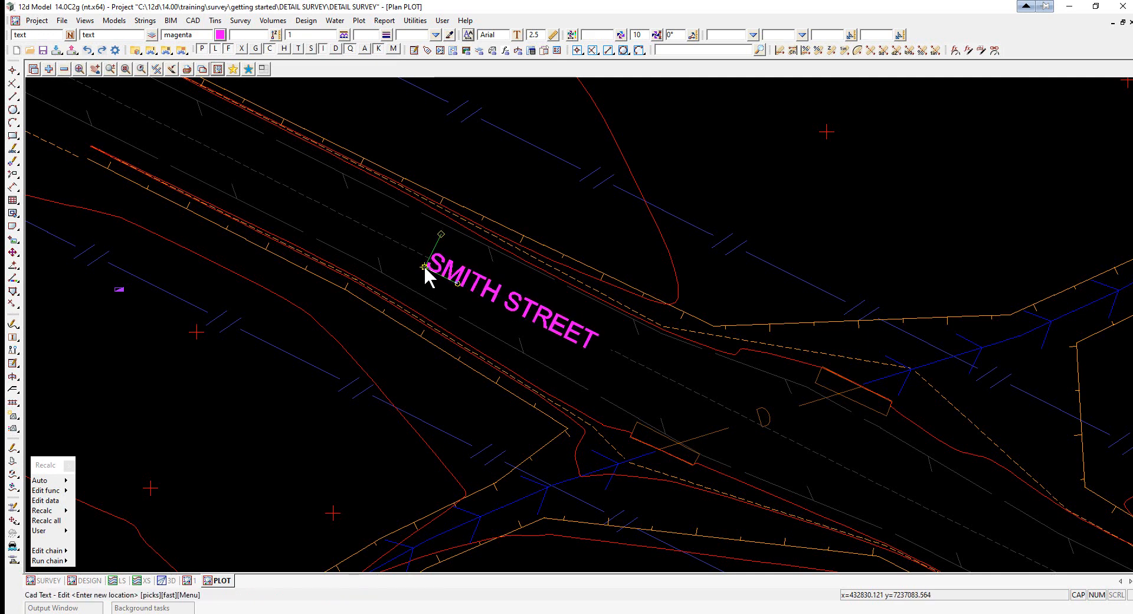
pyautogui.click(425, 269)
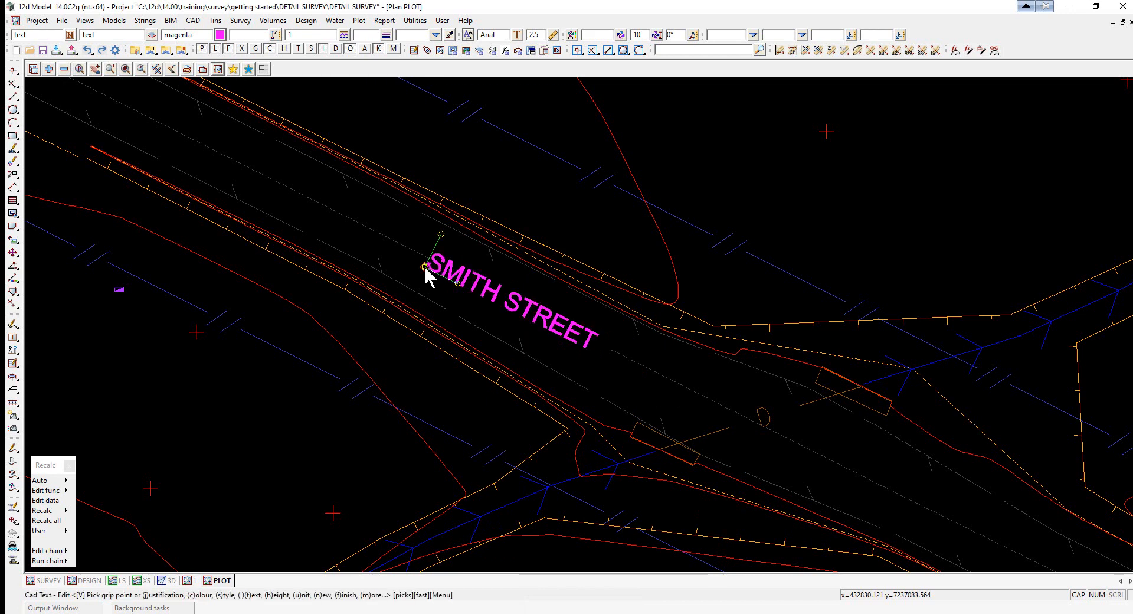
pyautogui.press('Escape')
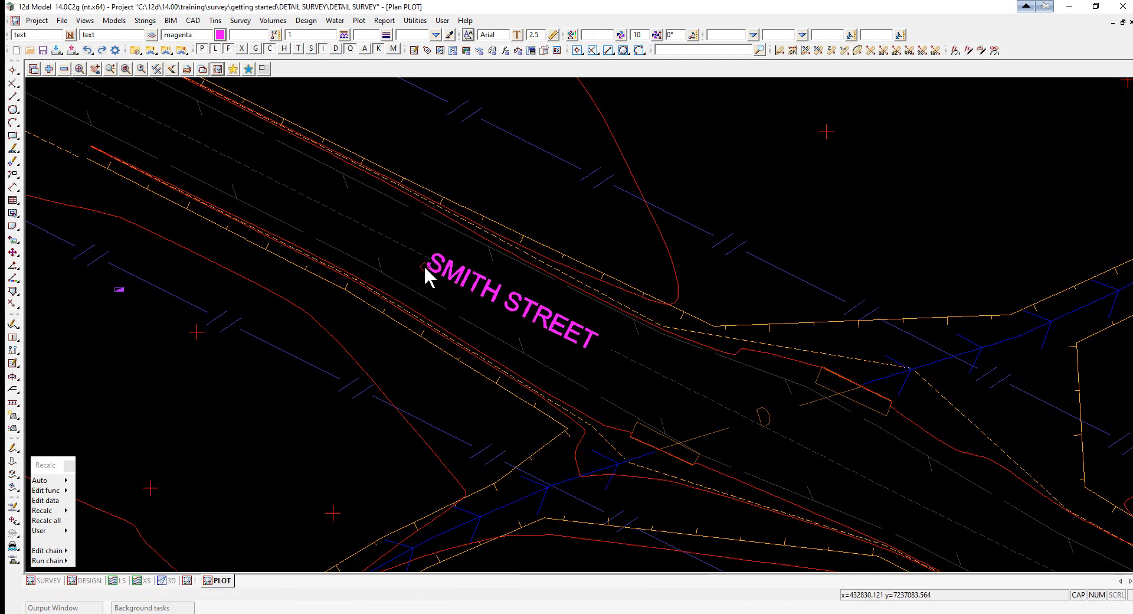
# - Turn on the grid display in the PLOT plan view
pyautogui.scroll(-2, 424, 265)
pyautogui.scroll(2, 424, 264)
pyautogui.middleClick(424, 265)
pyautogui.scroll(-2, 527, 193)
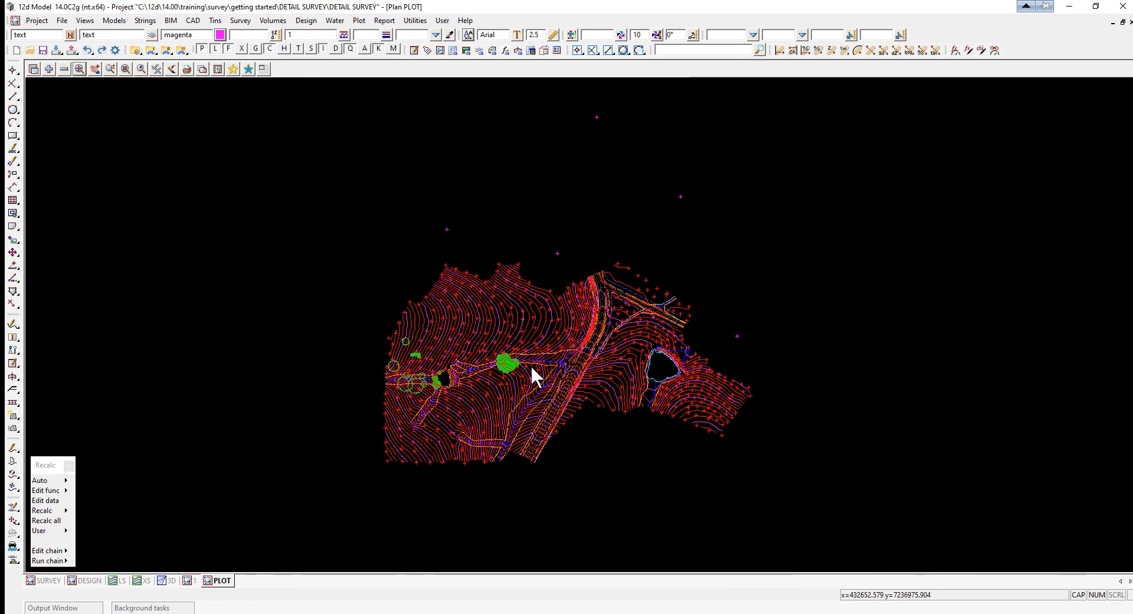
pyautogui.scroll(2, 530, 364)
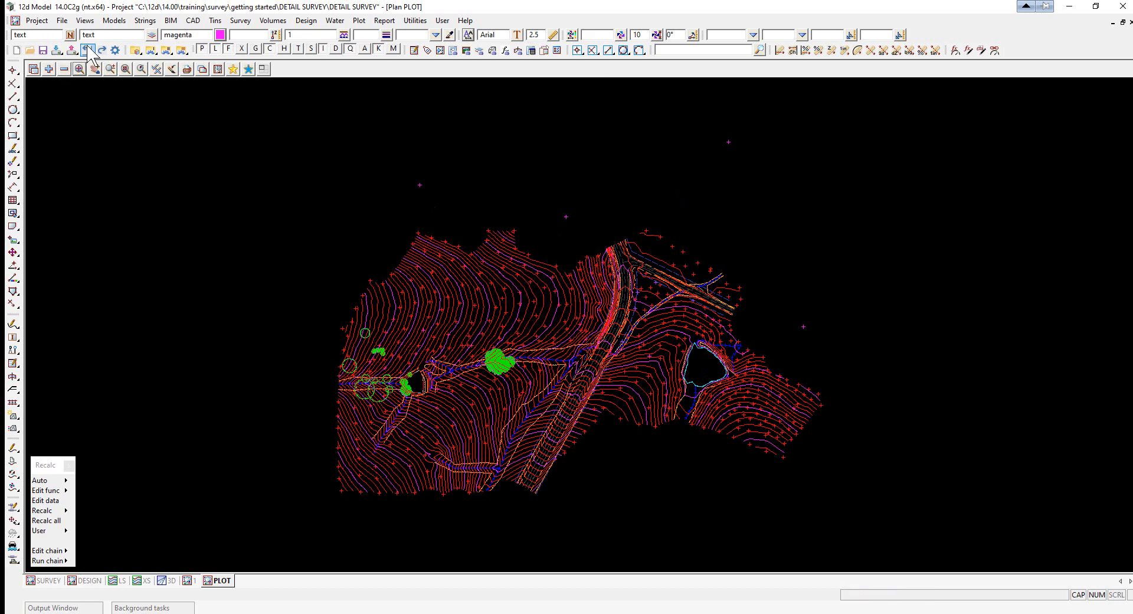
pyautogui.click(156, 68)
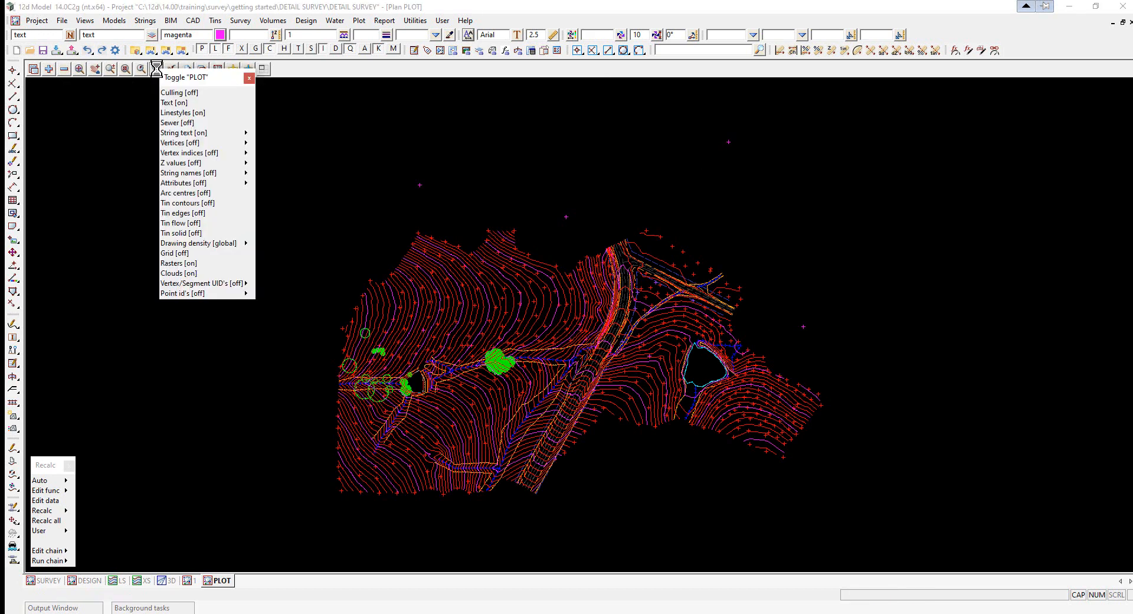
pyautogui.click(183, 253)
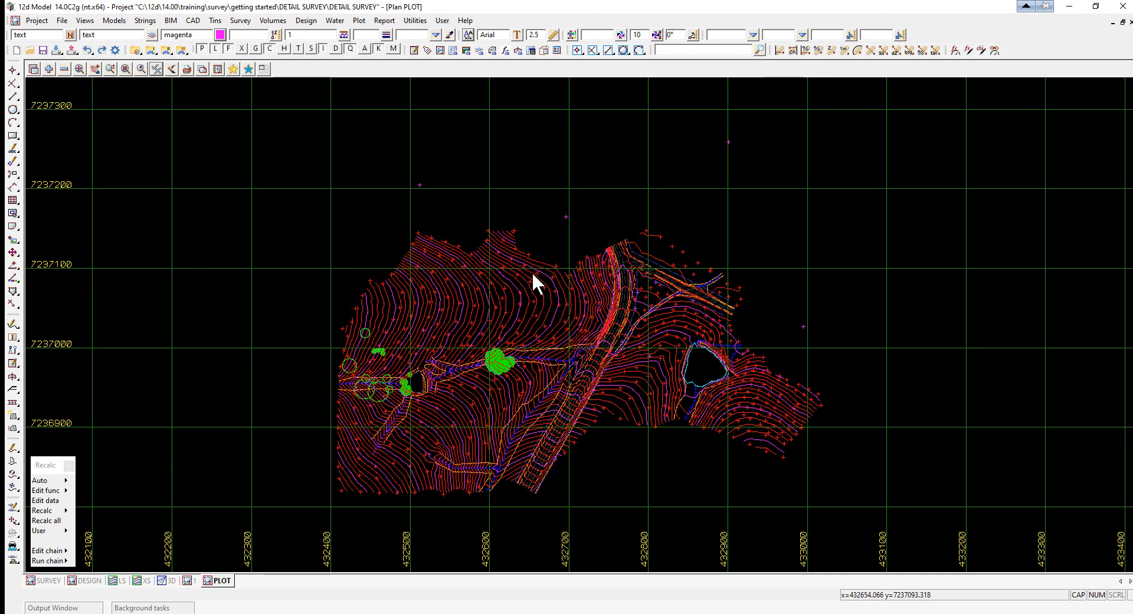
# - Set the PLOT view's grid spacing to 50 for both Grid x and Grid y
pyautogui.click(219, 69)
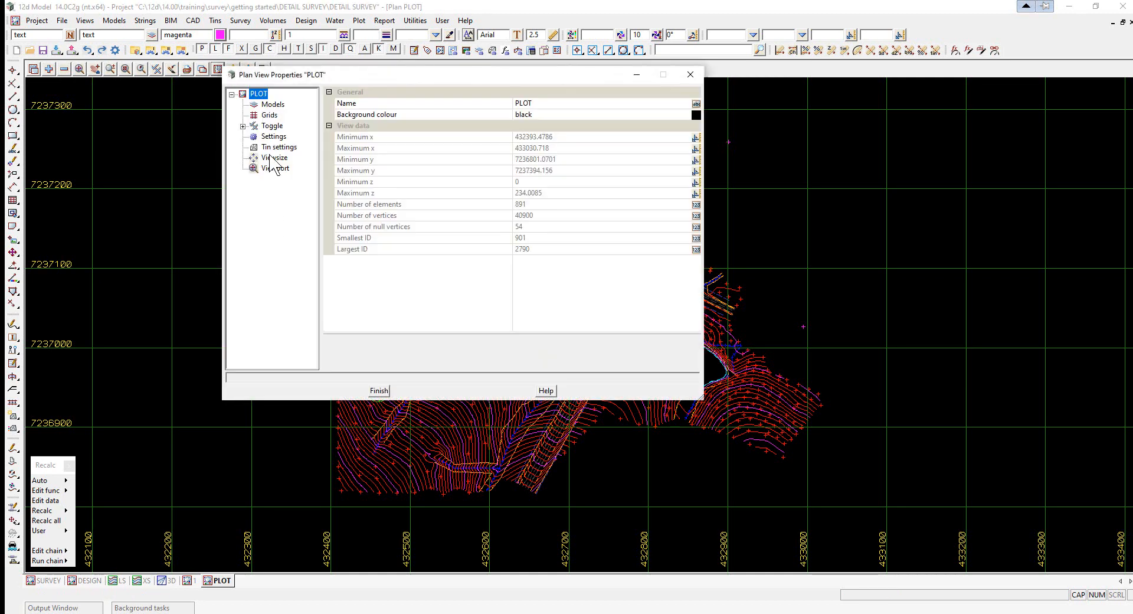
pyautogui.click(269, 117)
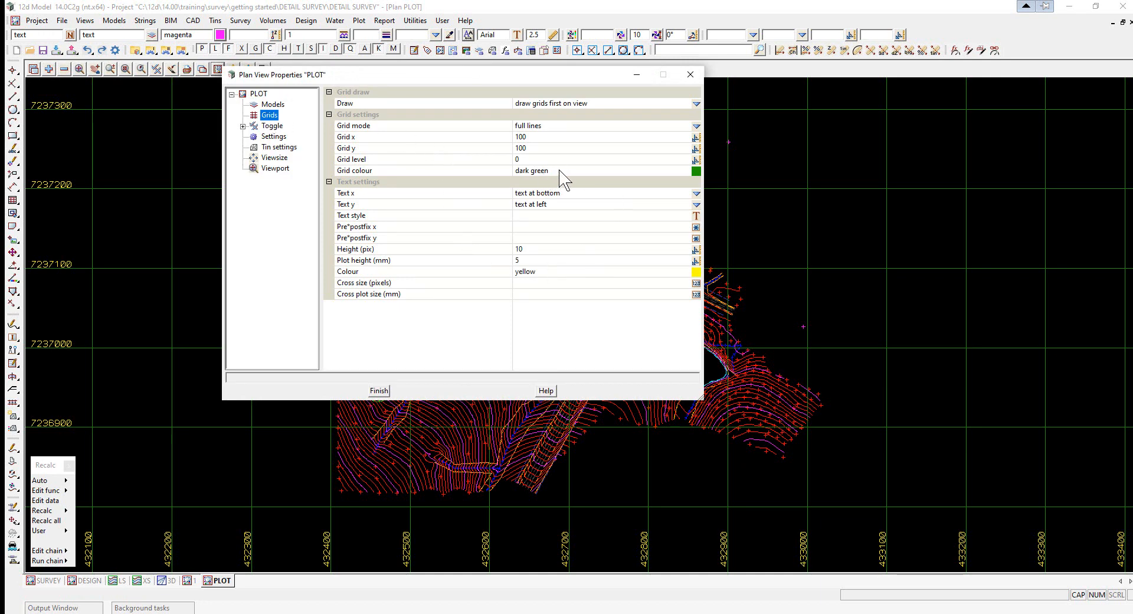
pyautogui.click(505, 137)
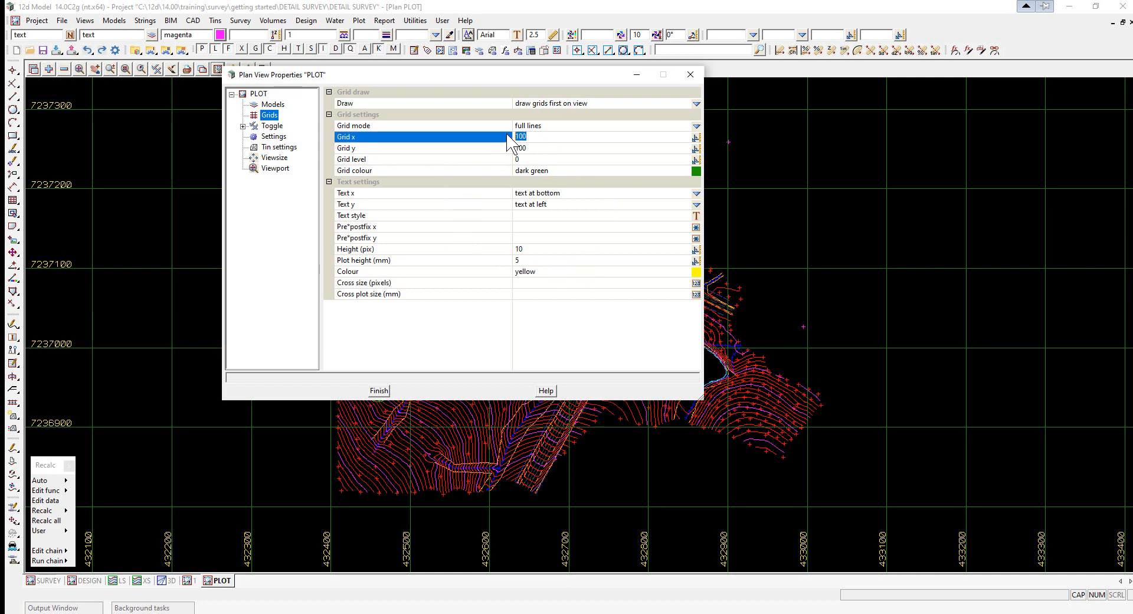
pyautogui.write('50')
pyautogui.press('Tab')
pyautogui.write('5')
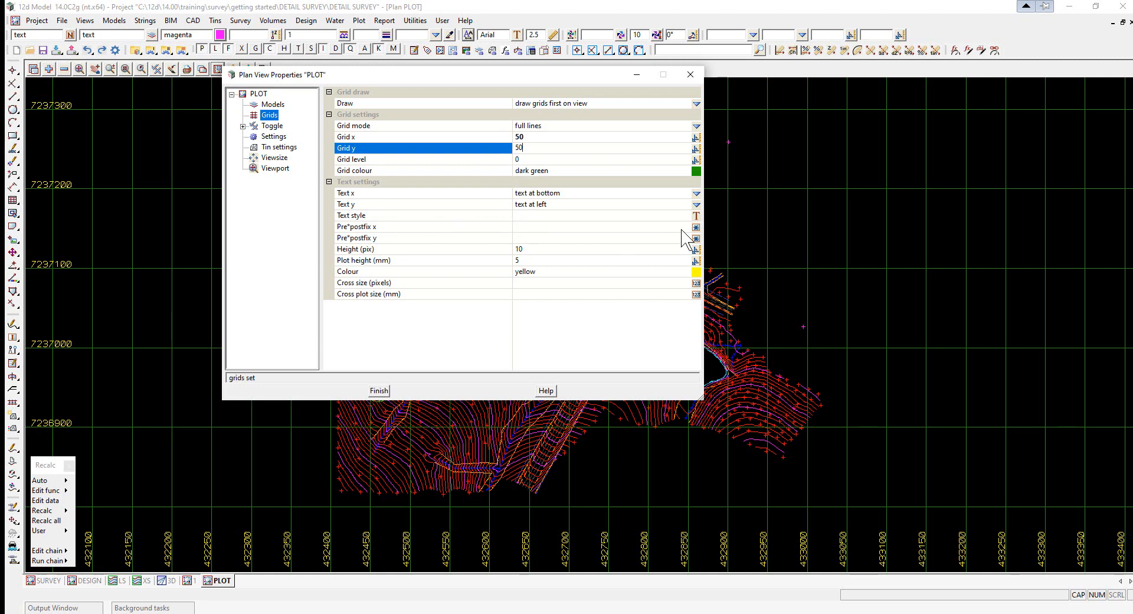
# - Set the grid text style to Arial and the grid text prefixes to E*m for x and N*m for y
pyautogui.click(697, 216)
pyautogui.doubleClick(723, 271)
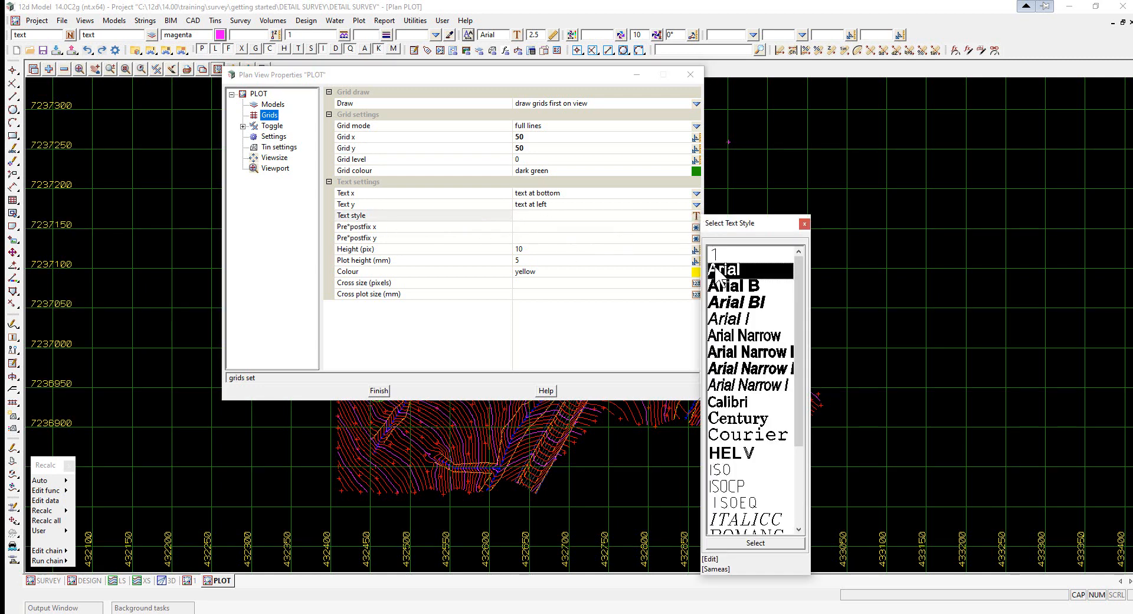
pyautogui.click(525, 228)
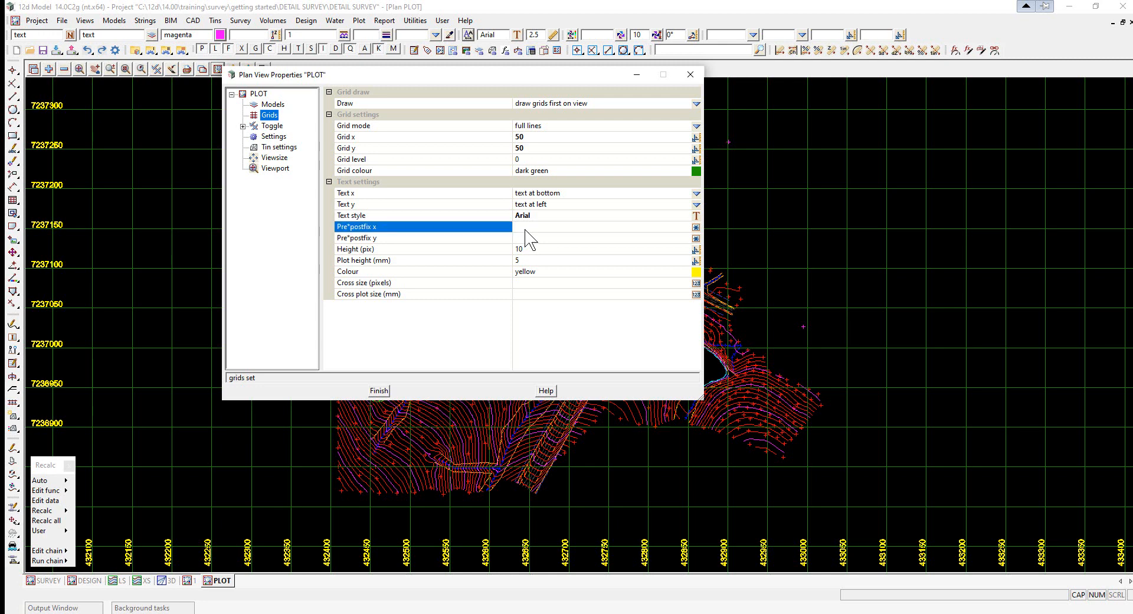
pyautogui.write('E*m')
pyautogui.click(524, 237)
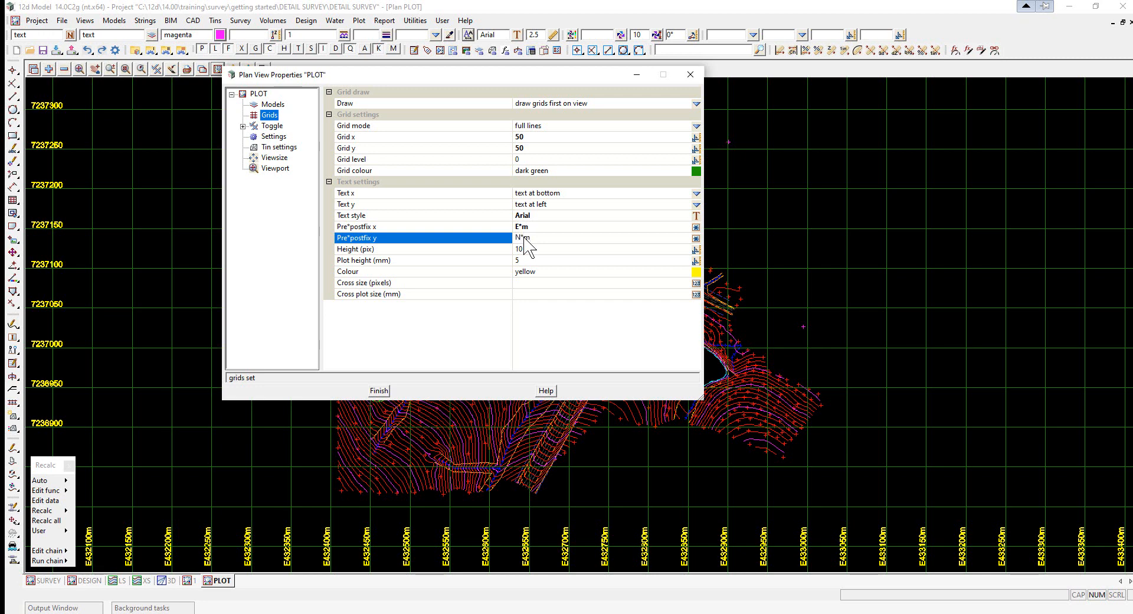
pyautogui.press('Return')
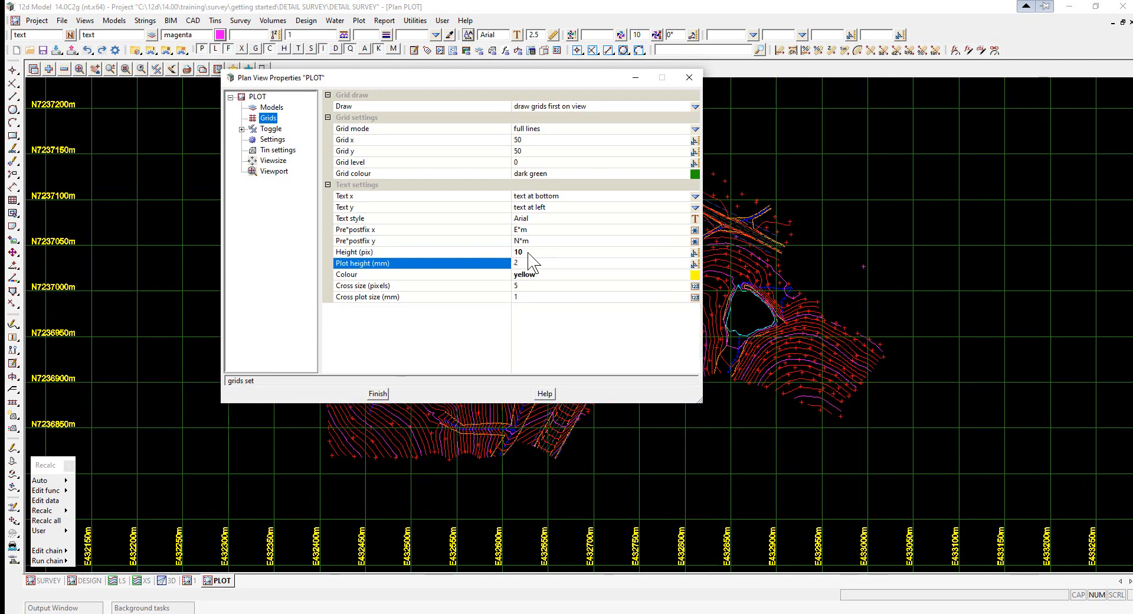
# - Set the grid text colour to dark green and close the plan view properties
pyautogui.click(528, 252)
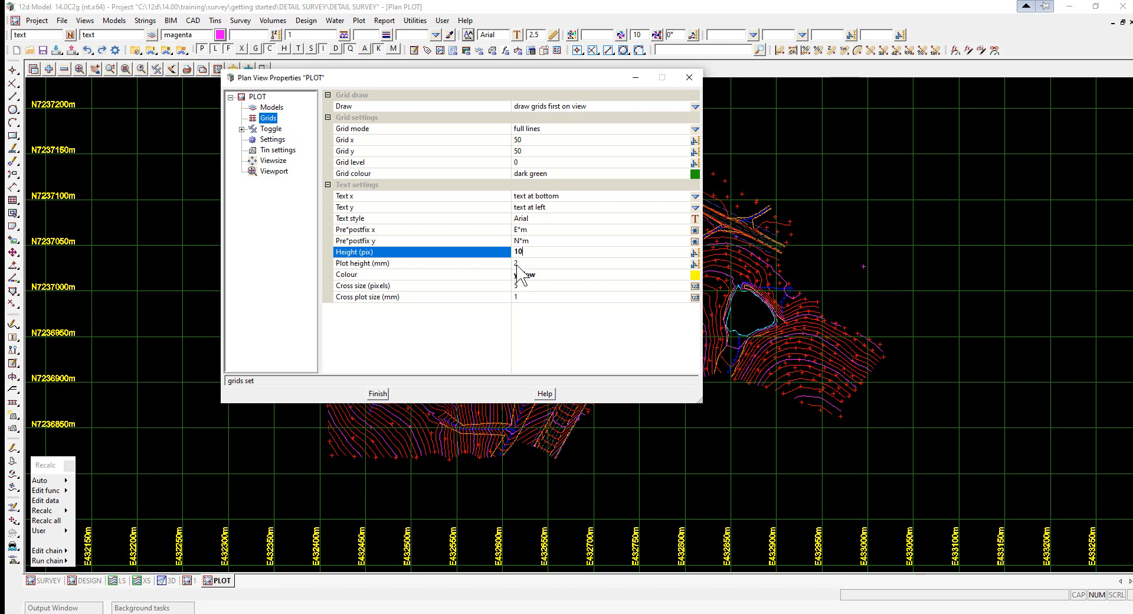
pyautogui.click(697, 275)
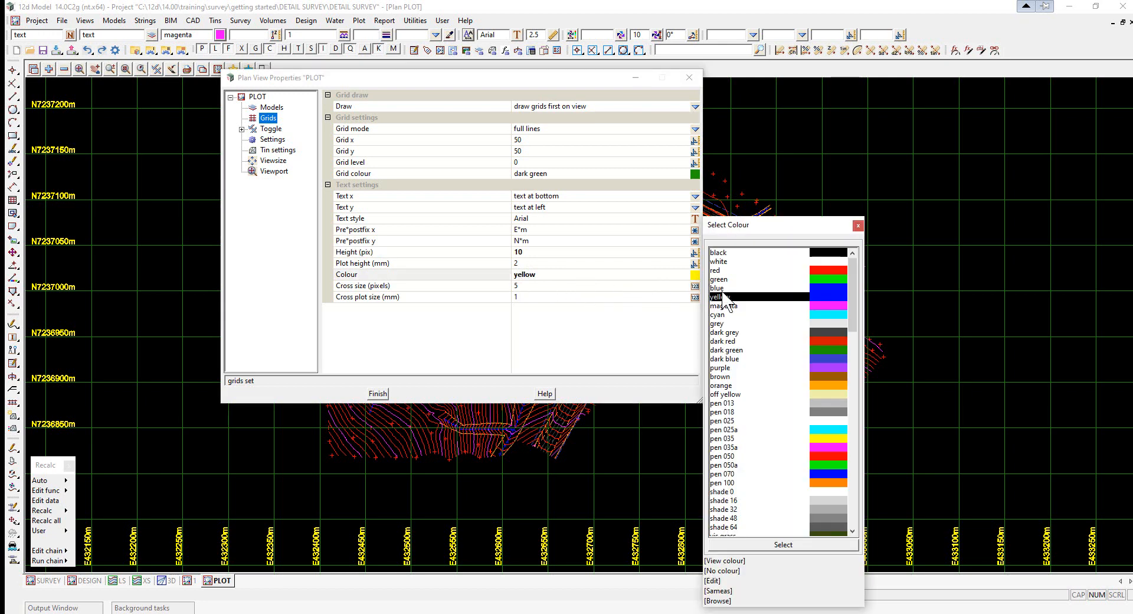
pyautogui.click(817, 351)
pyautogui.doubleClick(818, 353)
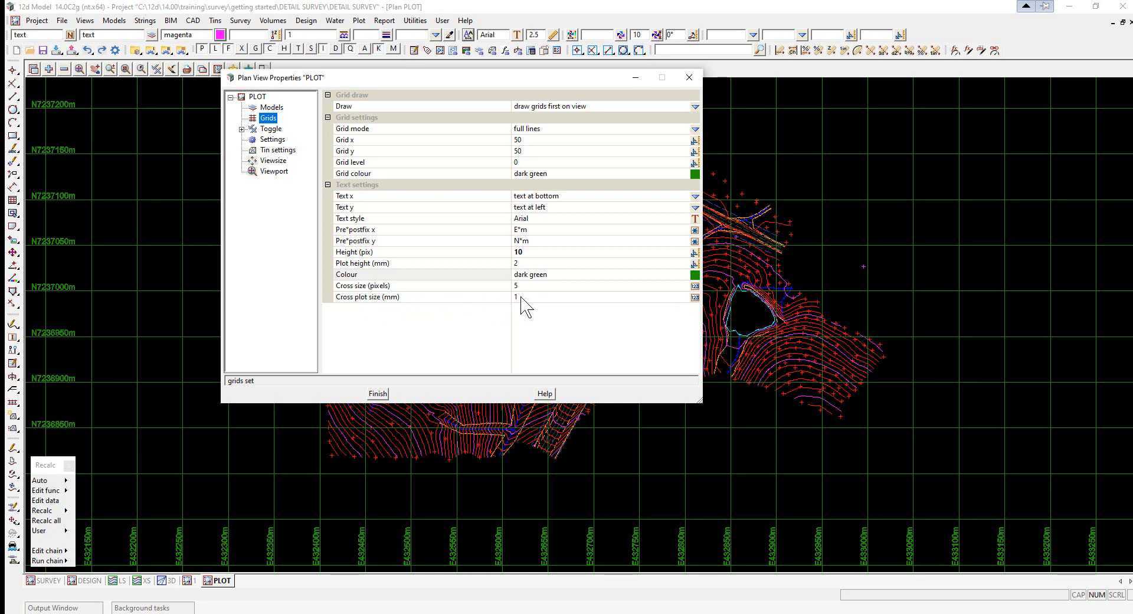
pyautogui.click(378, 394)
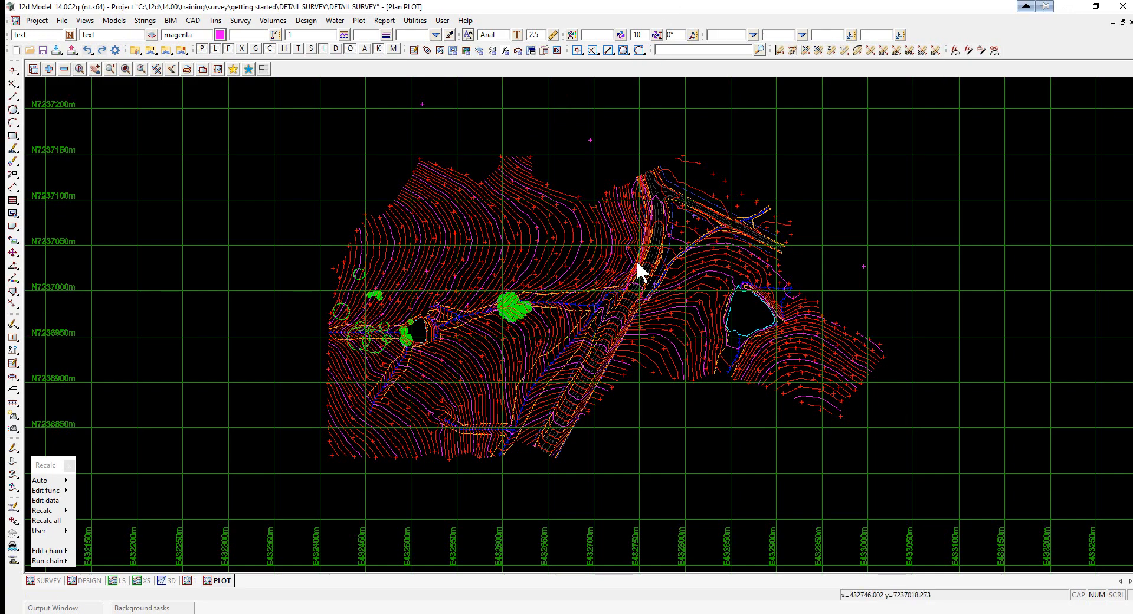
# - Start a quick sheet plot of the PLOT view with the plot file set to preview quick plot
pyautogui.scroll(1, 763, 325)
pyautogui.scroll(5, 764, 323)
pyautogui.scroll(2, 805, 311)
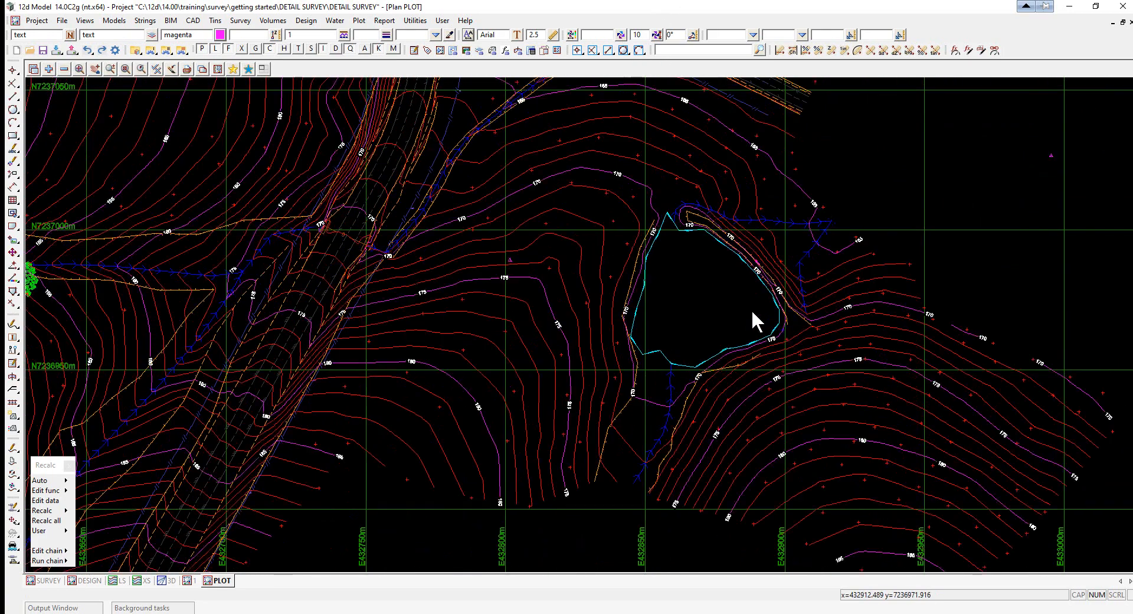
pyautogui.scroll(-1, 236, 320)
pyautogui.scroll(2, 669, 297)
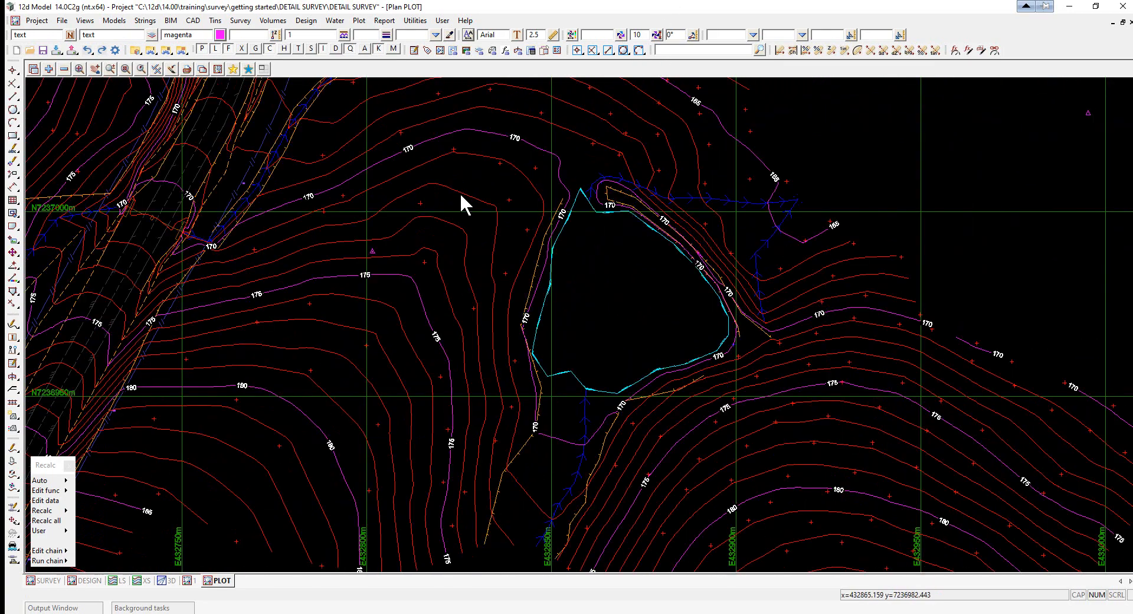
pyautogui.click(187, 69)
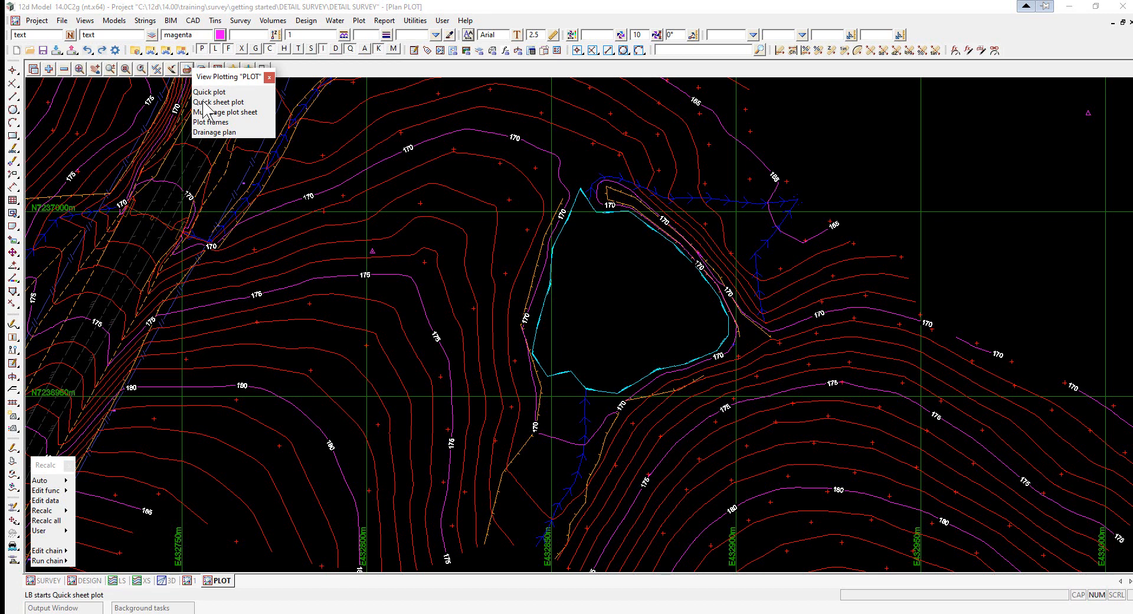
pyautogui.click(203, 102)
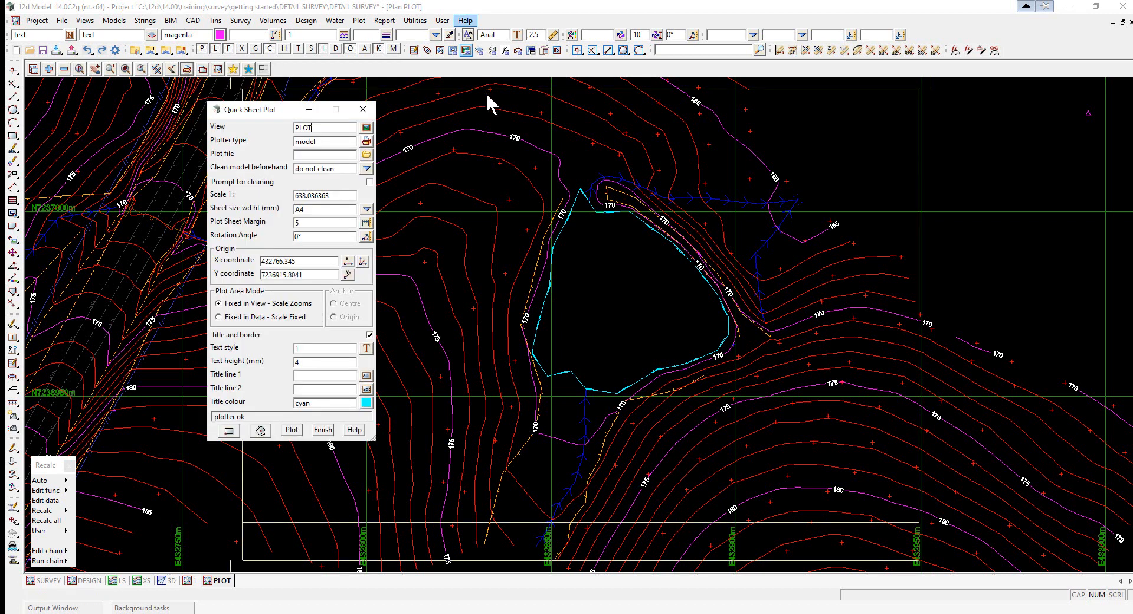
pyautogui.click(320, 141)
pyautogui.click(320, 155)
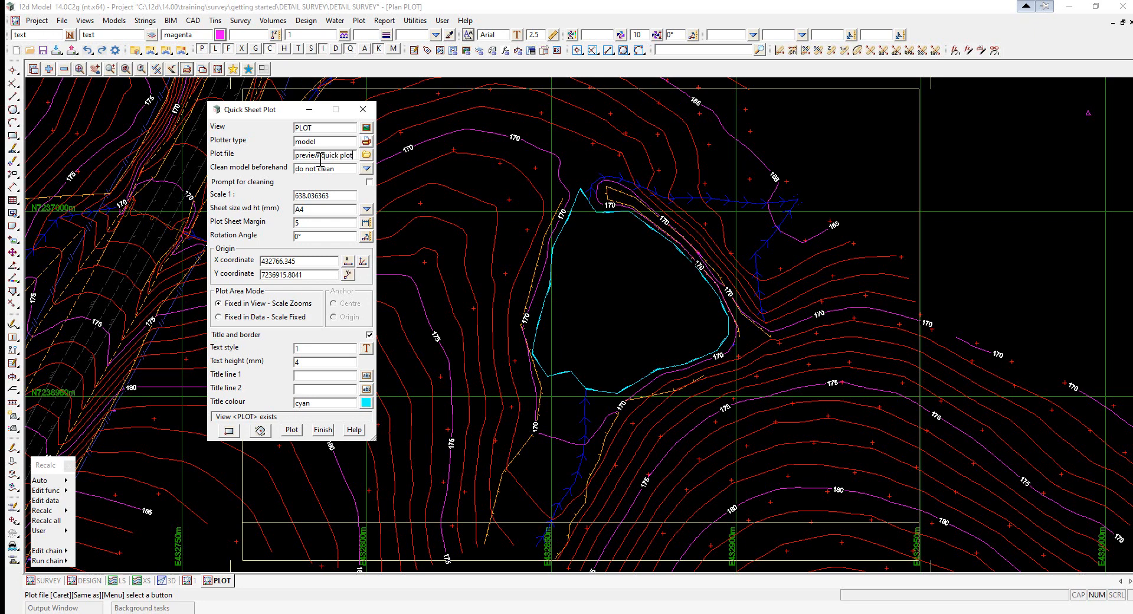
# - Set the quick plot to clean all elements beforehand and the scale to 1:500
pyautogui.click(367, 170)
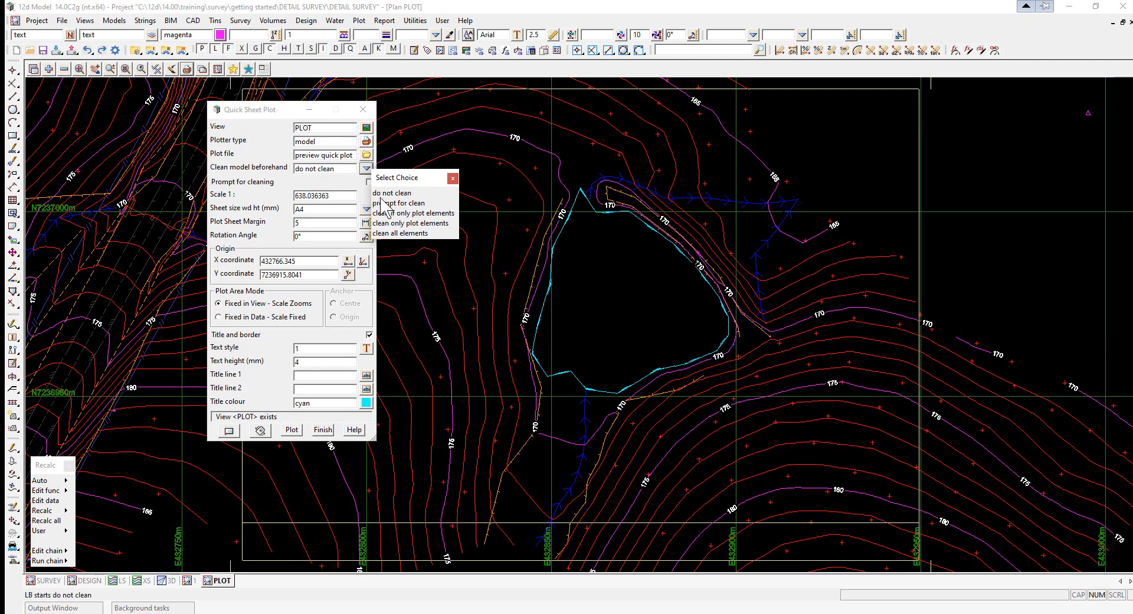
pyautogui.click(397, 233)
pyautogui.click(396, 234)
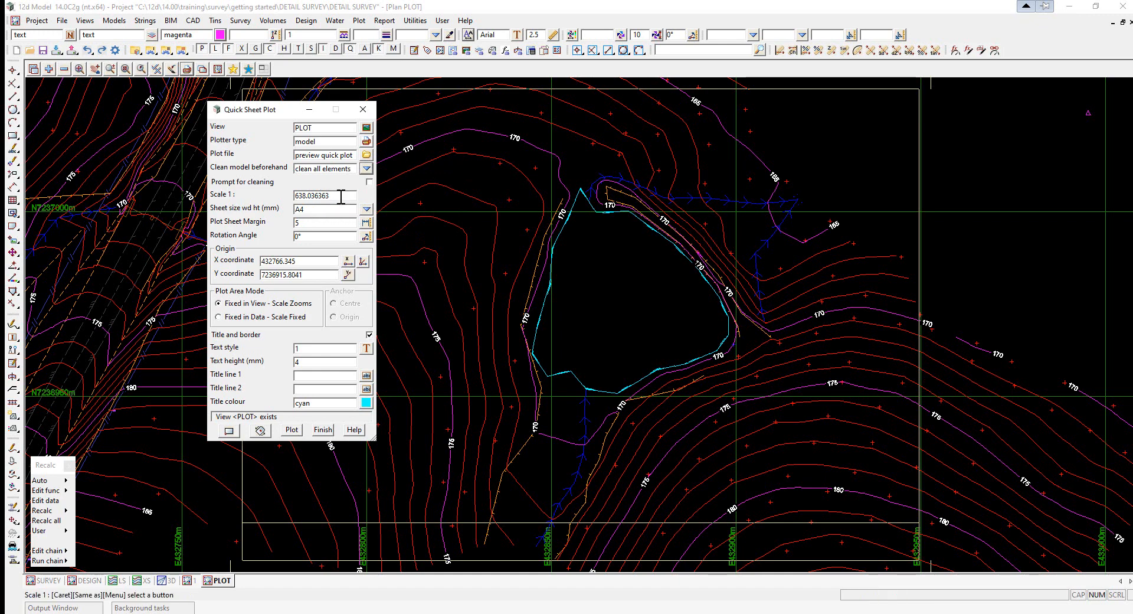
pyautogui.moveTo(341, 197); pyautogui.dragTo(233, 195)
pyautogui.write('500')
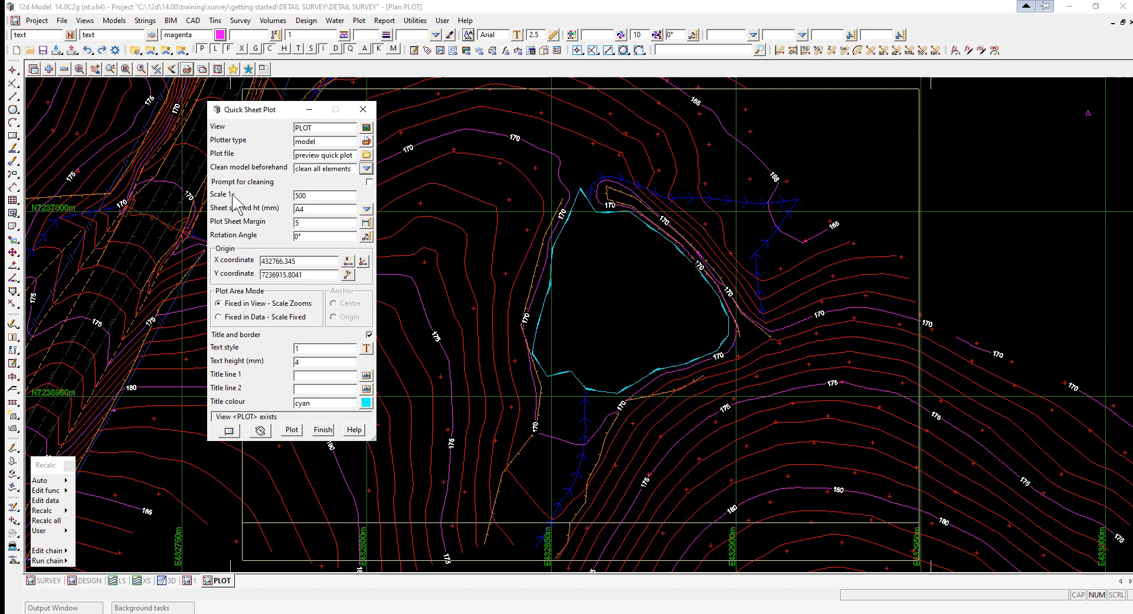
pyautogui.press('Return')
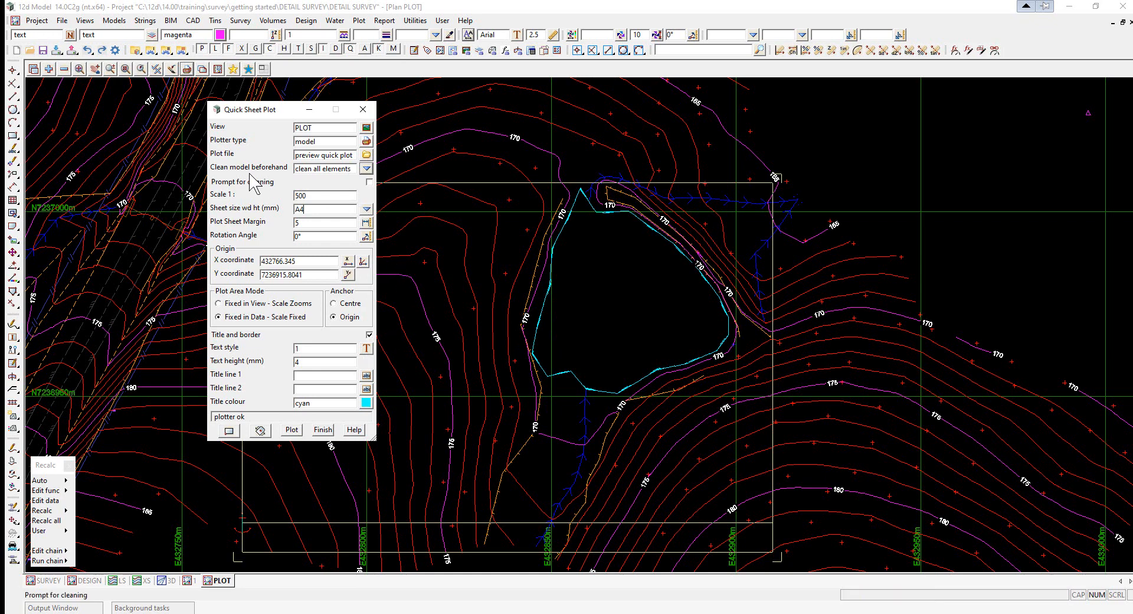
# - Position the plot sheet by picking its origin and placing the rectangle in the view
pyautogui.click(363, 261)
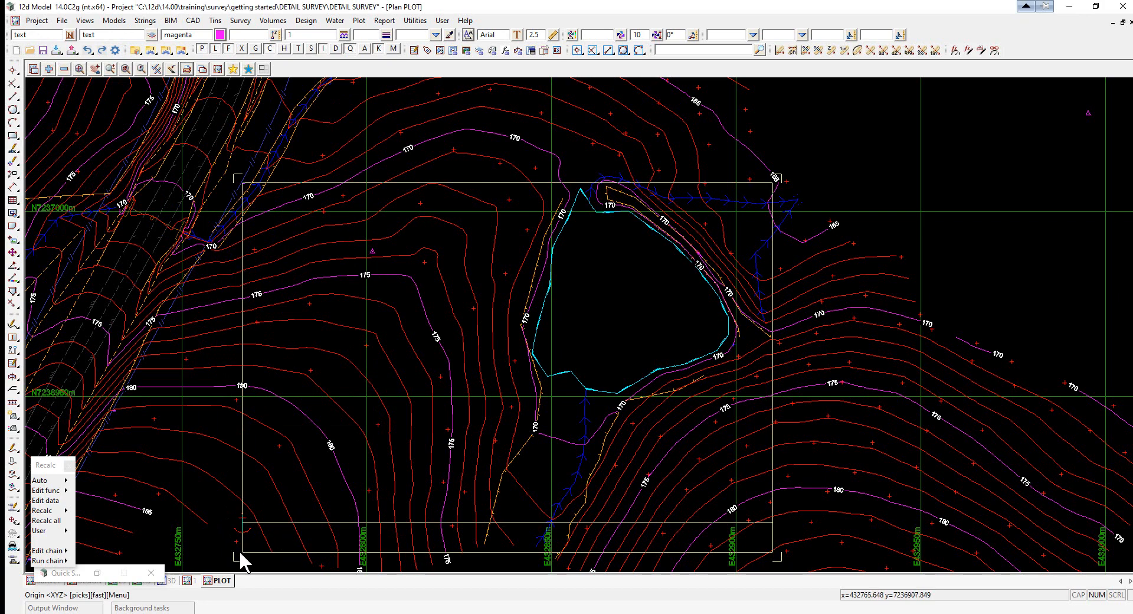
pyautogui.click(237, 555)
pyautogui.click(335, 475)
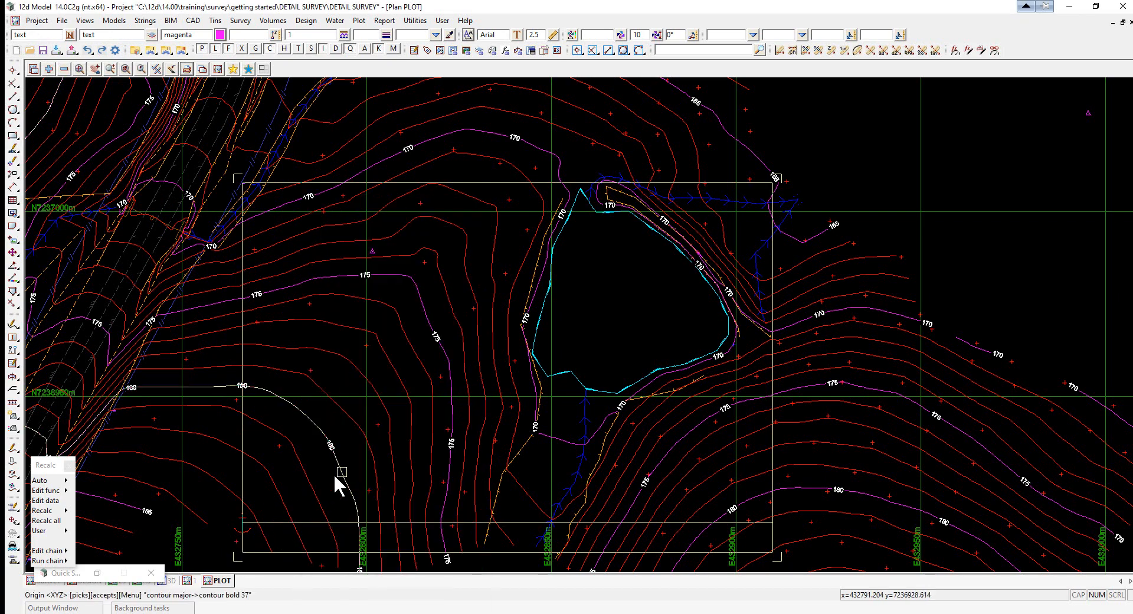
pyautogui.middleClick(335, 473)
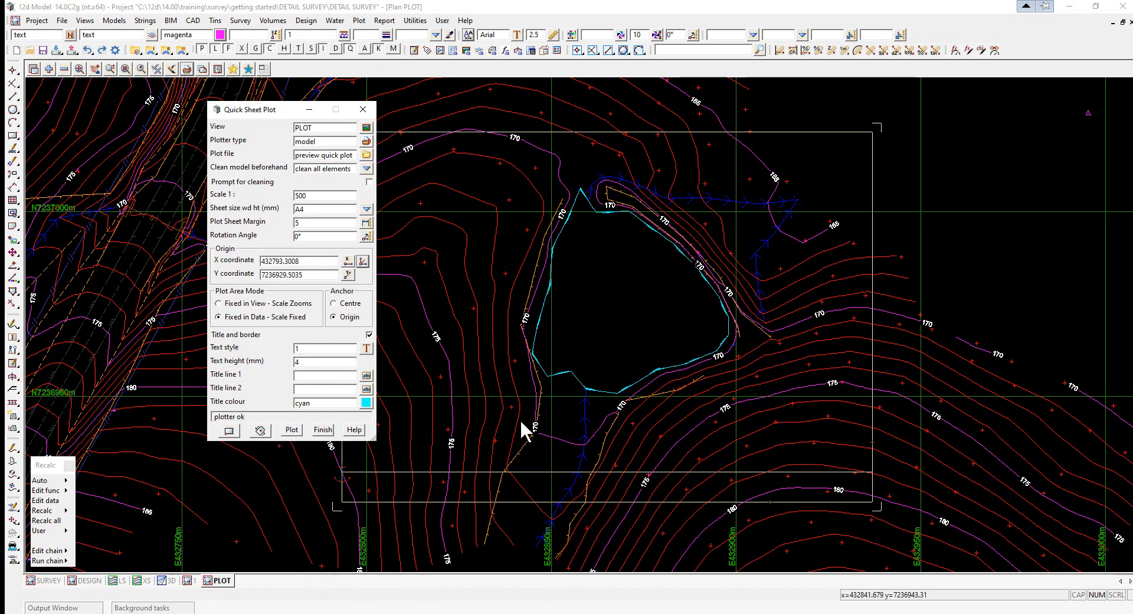
pyautogui.click(229, 430)
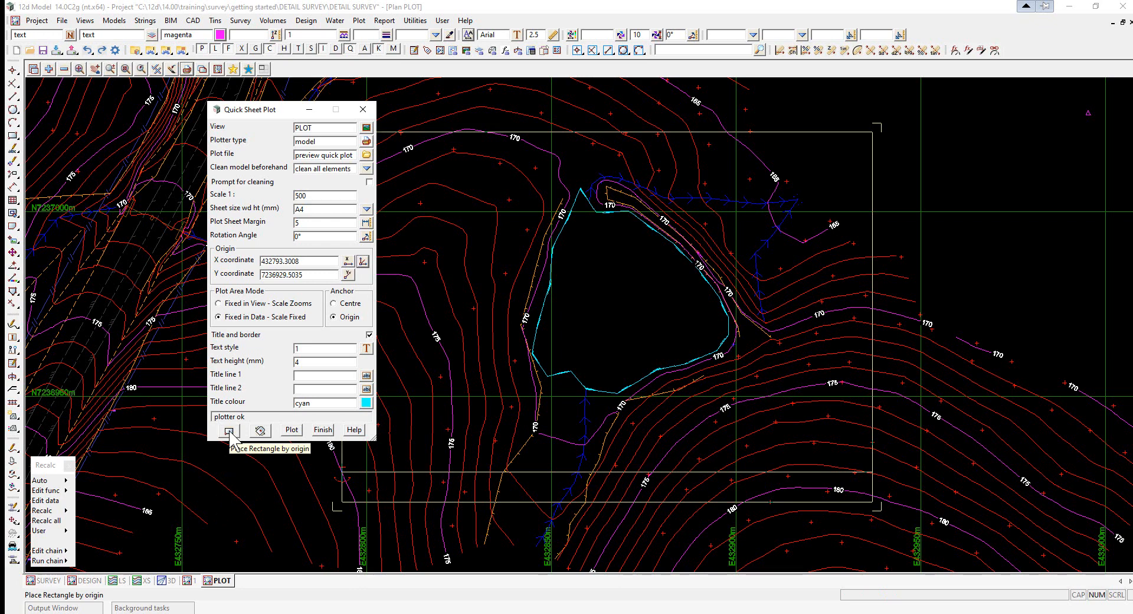
pyautogui.click(230, 434)
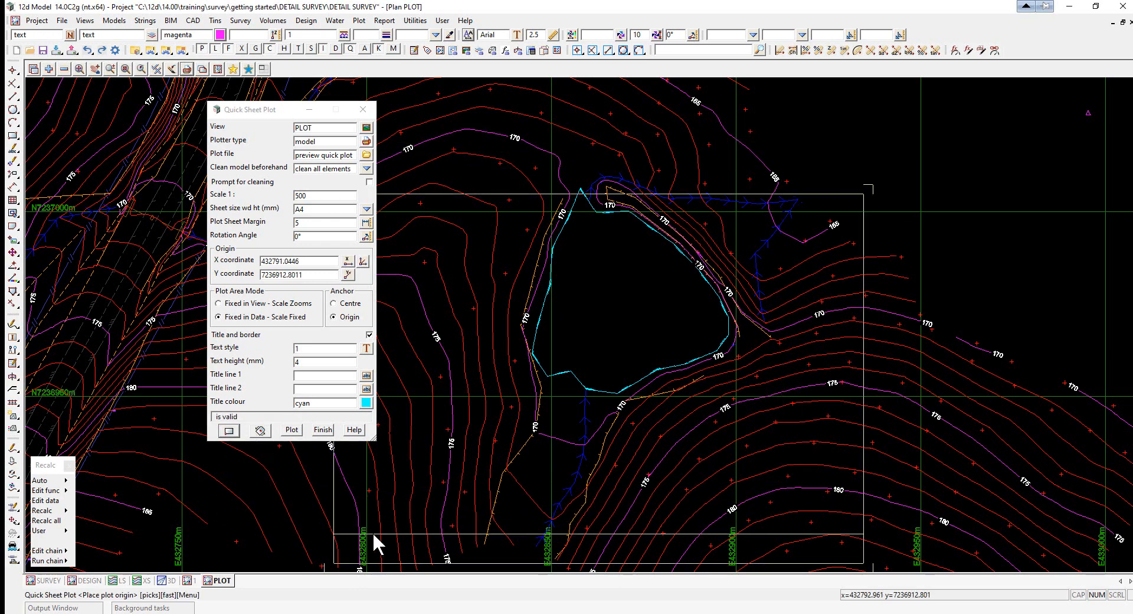
pyautogui.middleClick(324, 480)
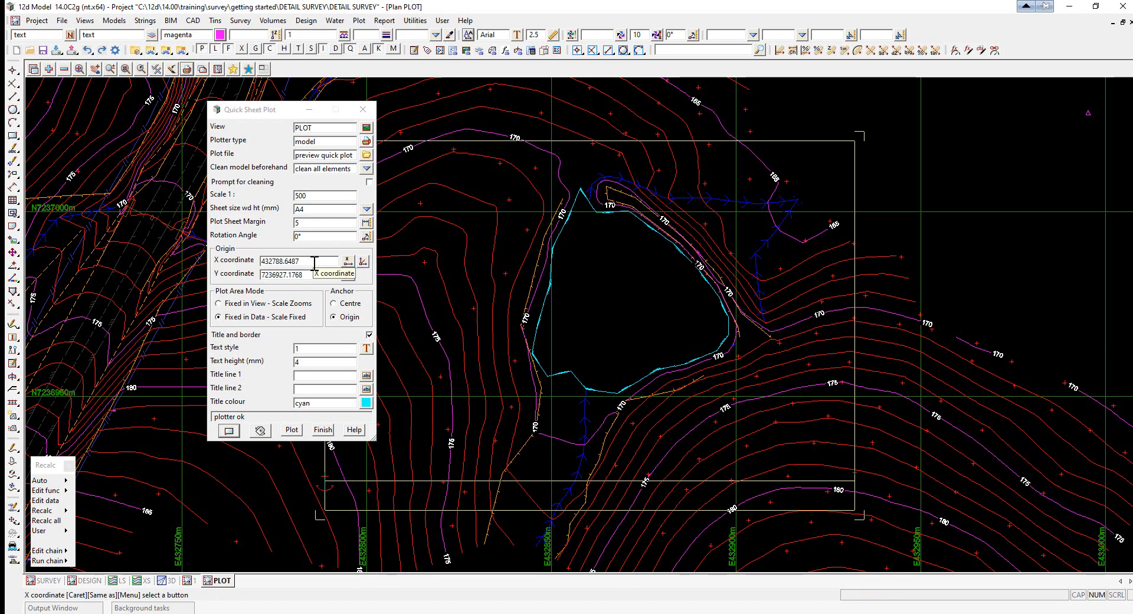
# - Set the plot origin to X coordinate 432800 and Y coordinate 7236930
pyautogui.moveTo(315, 263); pyautogui.dragTo(226, 255)
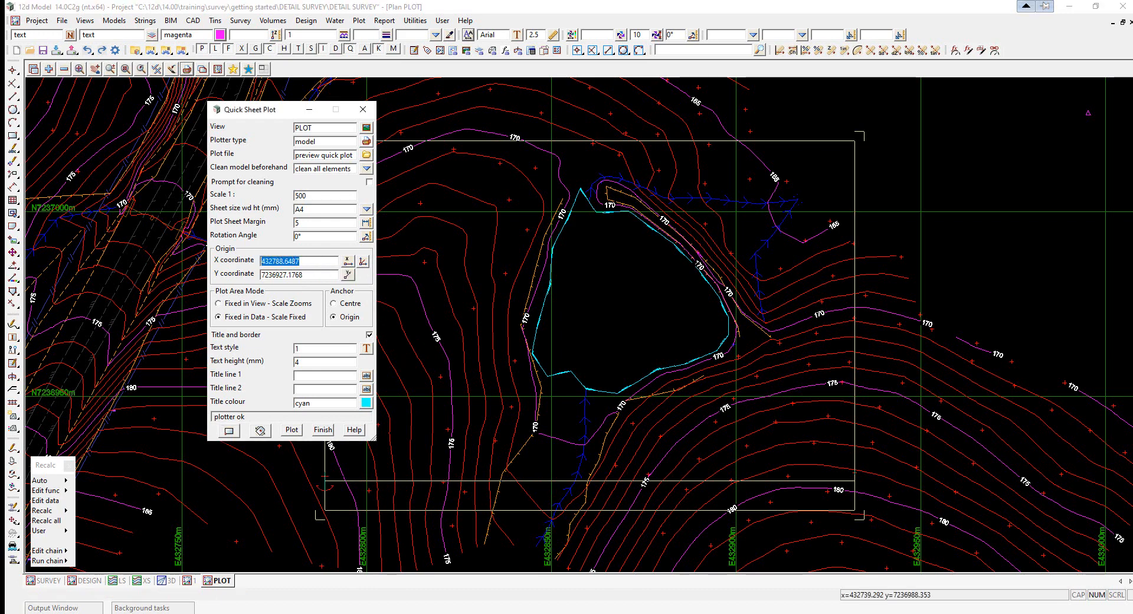
pyautogui.write('432800')
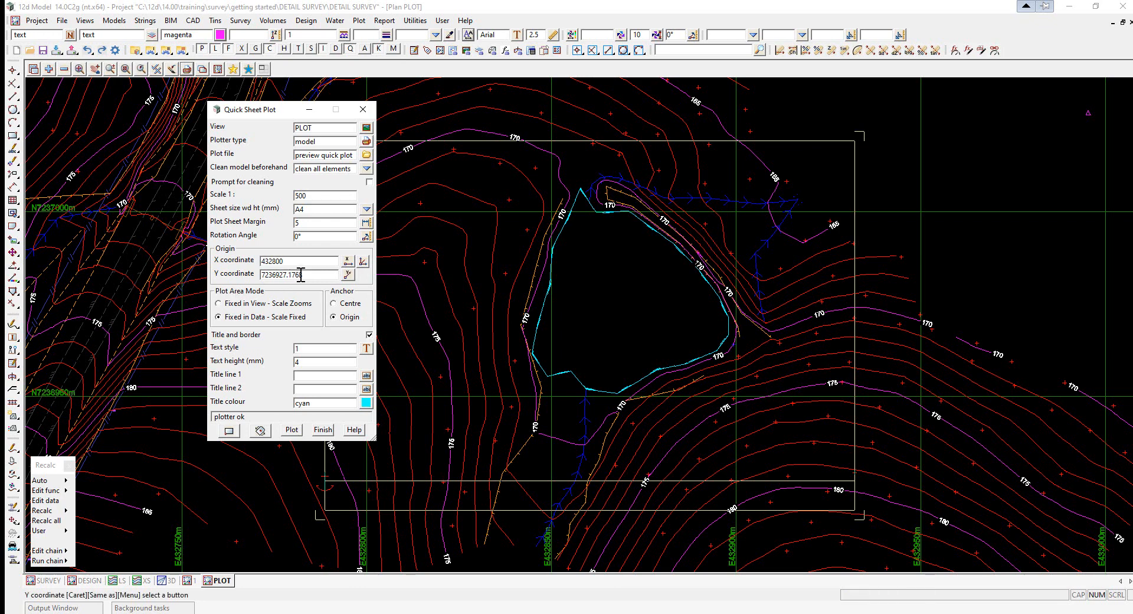
pyautogui.press('Tab')
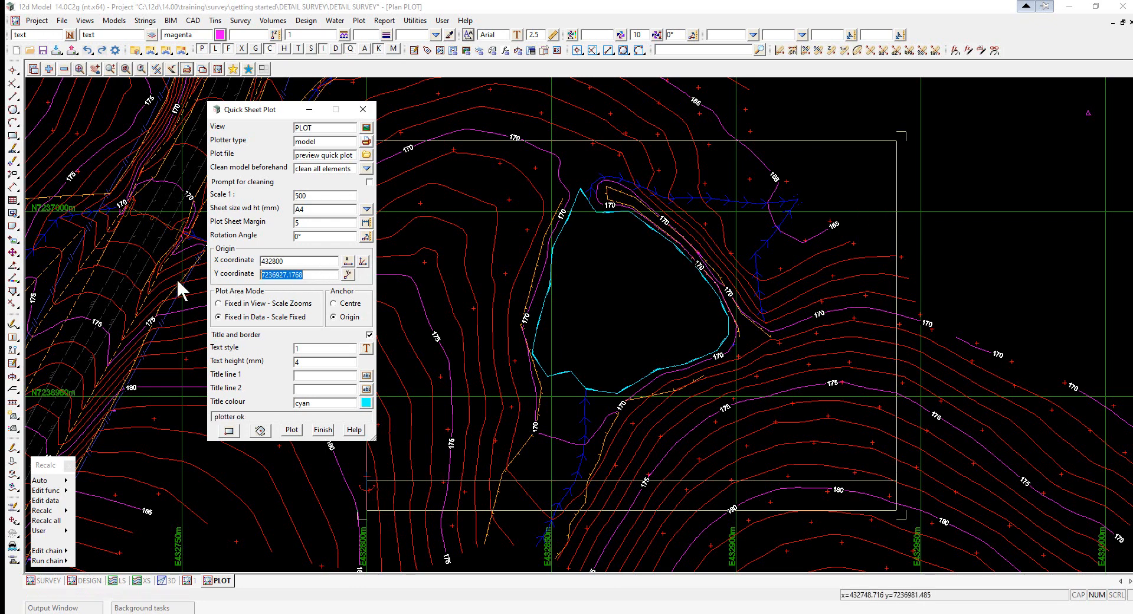
pyautogui.write('7236930')
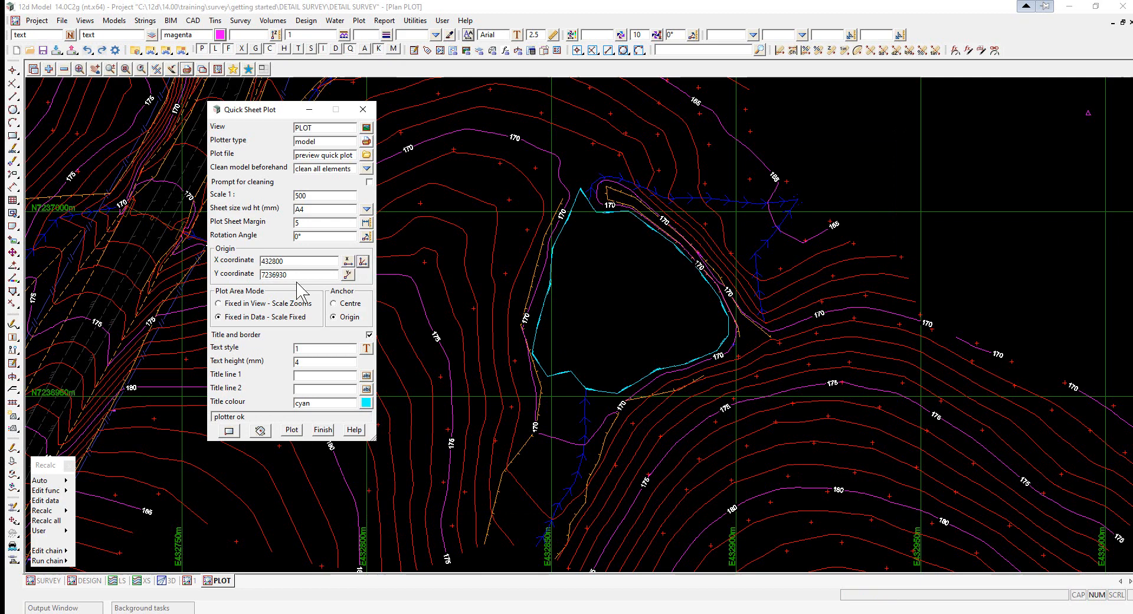
pyautogui.press('Tab')
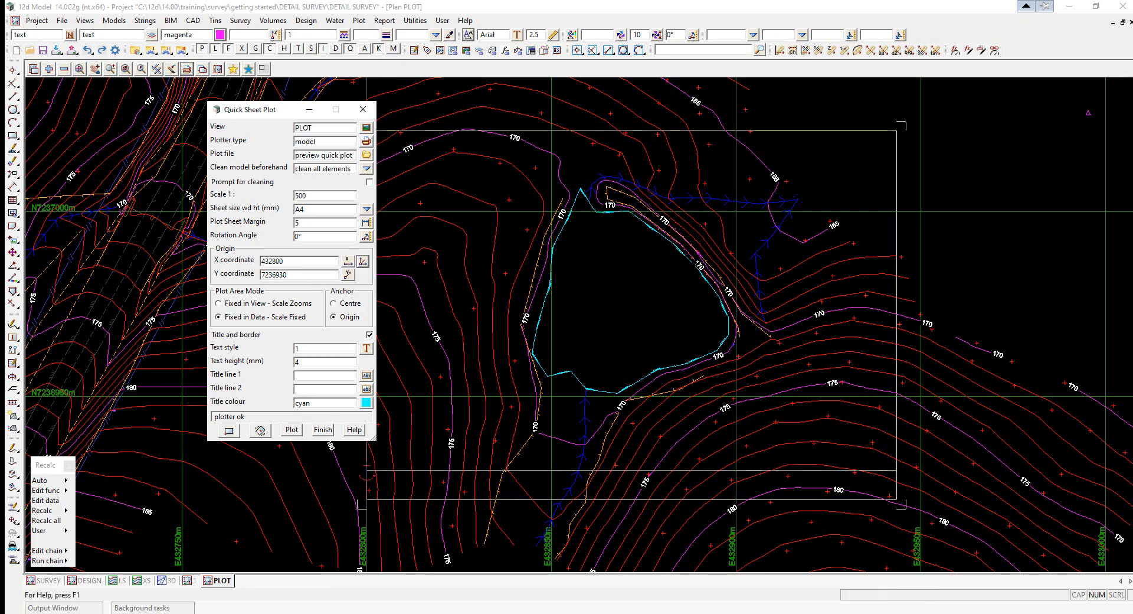
# - Set the title text style to Arial and the title lines to PREVIEW PLOT OF and EASTERN POND
pyautogui.click(366, 349)
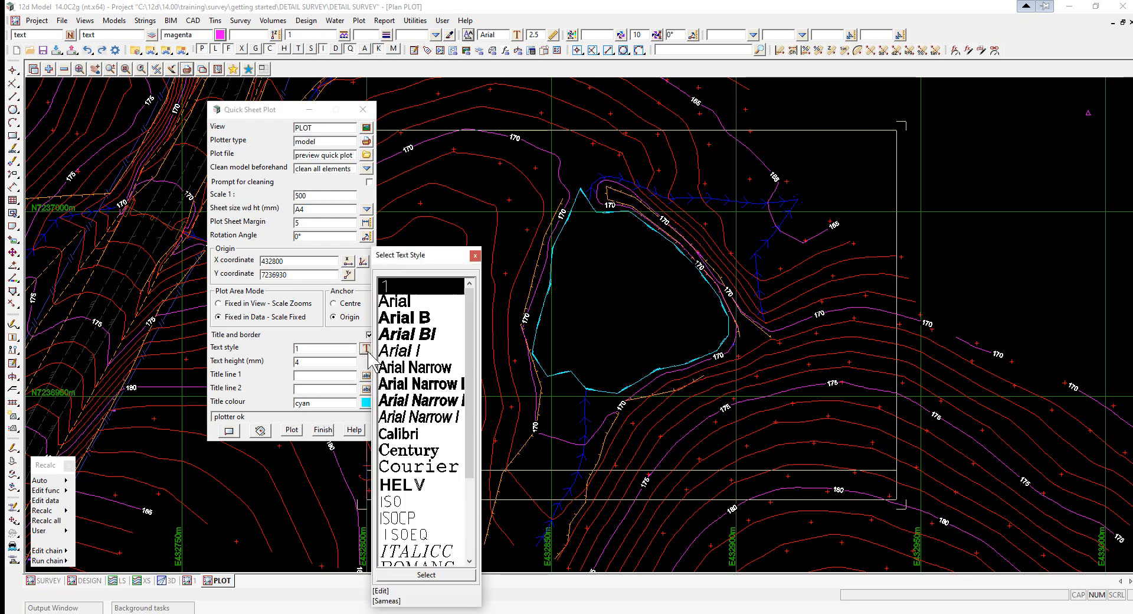
pyautogui.doubleClick(396, 301)
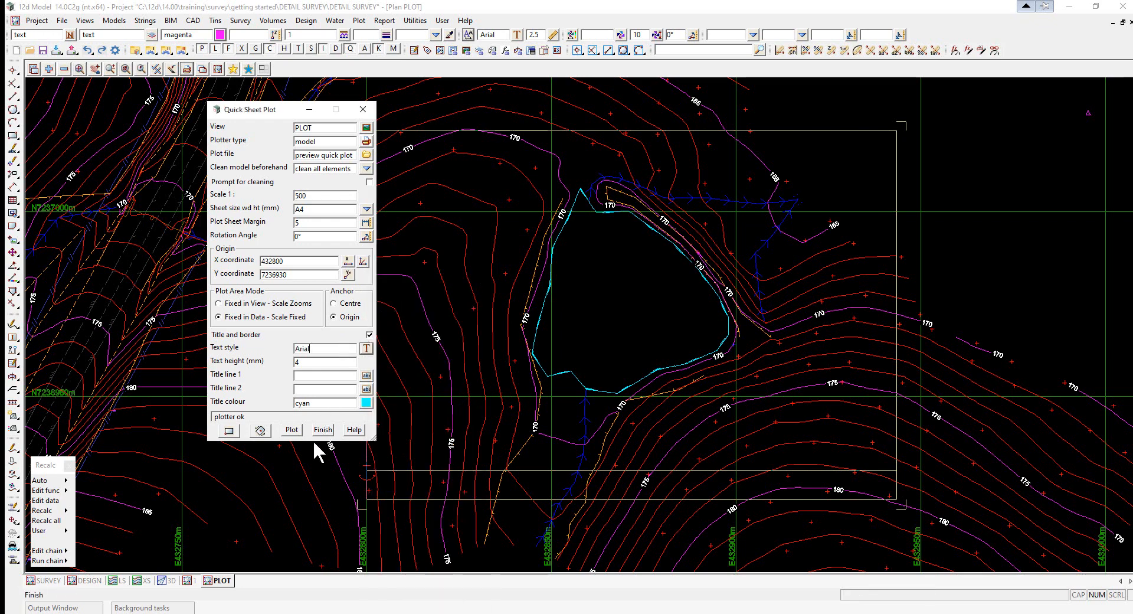
pyautogui.click(316, 378)
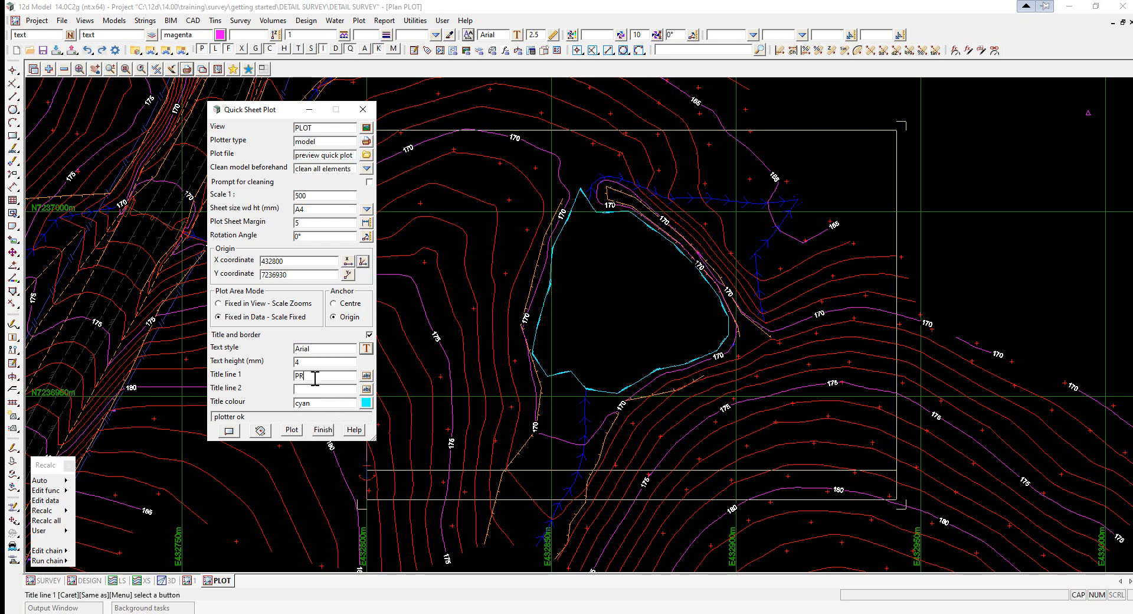
pyautogui.write('PREVIEW PLOT OF')
# - Set the title colour to white and generate the quick sheet plot
pyautogui.click(366, 402)
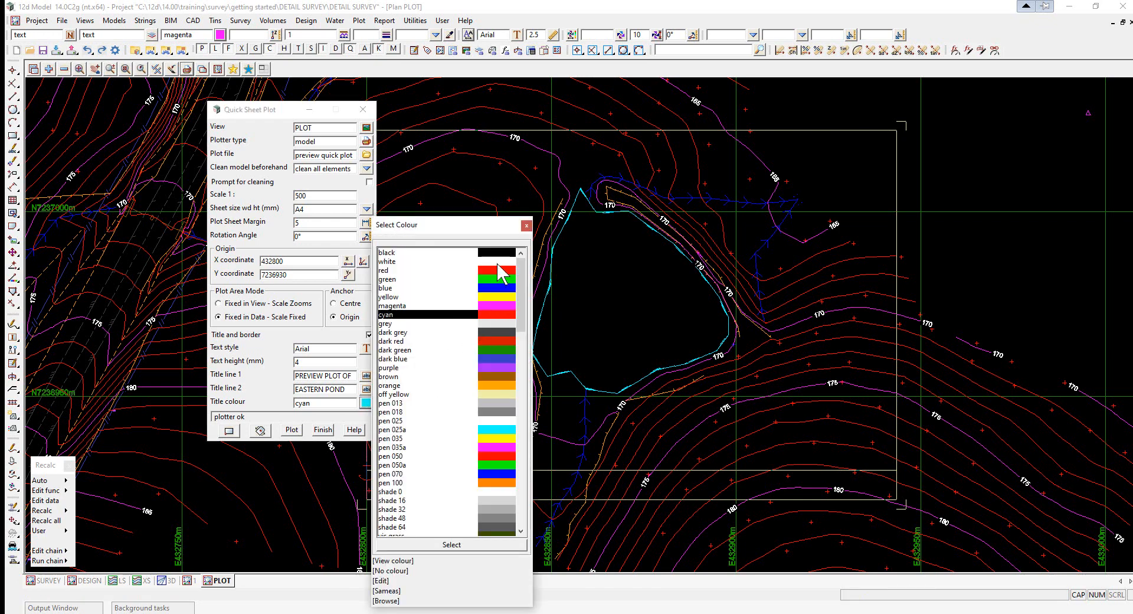
pyautogui.doubleClick(499, 262)
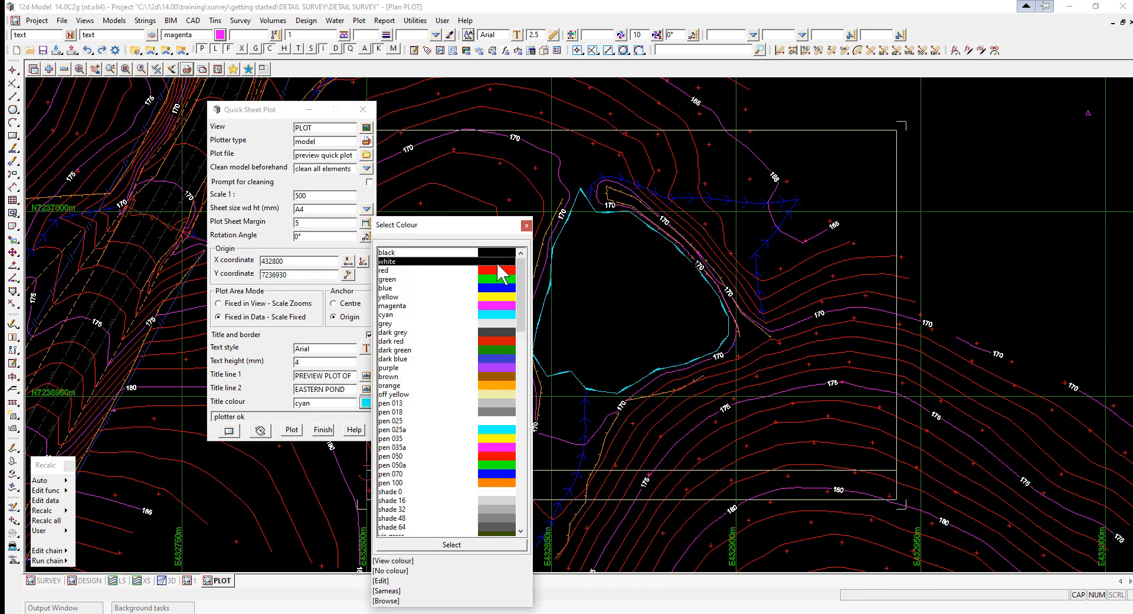
pyautogui.click(291, 430)
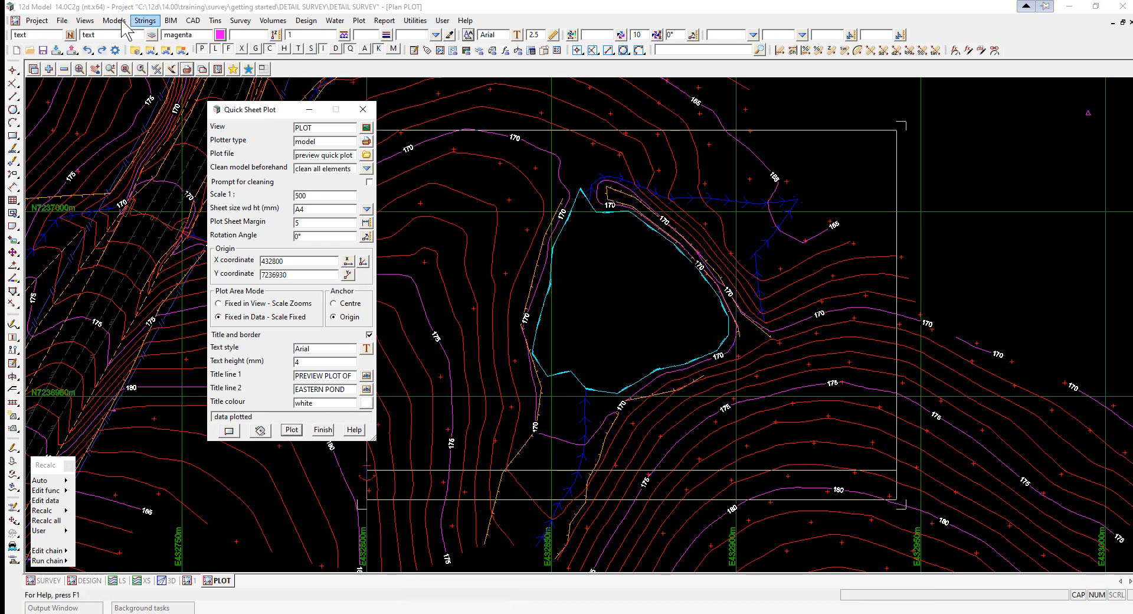
# - Create a new plan view named PREVIEW
pyautogui.click(88, 21)
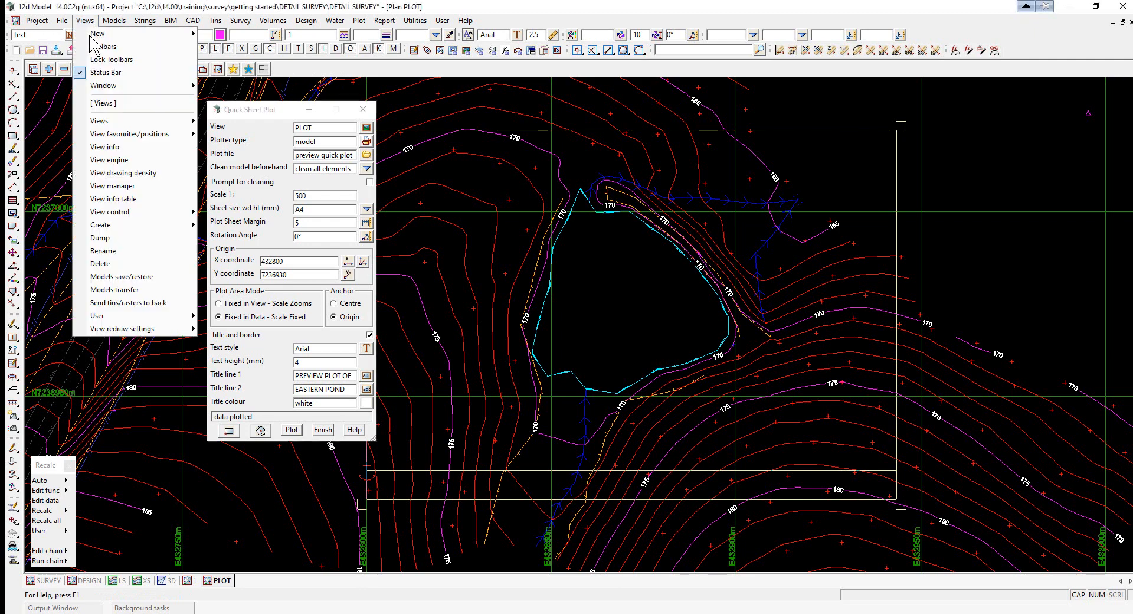
pyautogui.moveTo(158, 227)
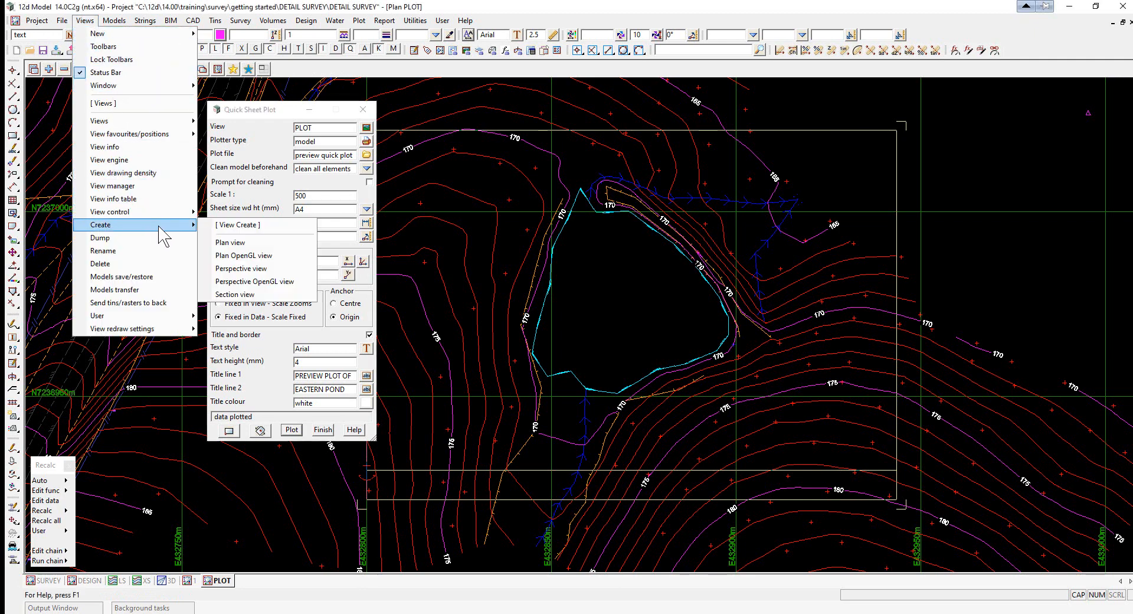
pyautogui.click(232, 243)
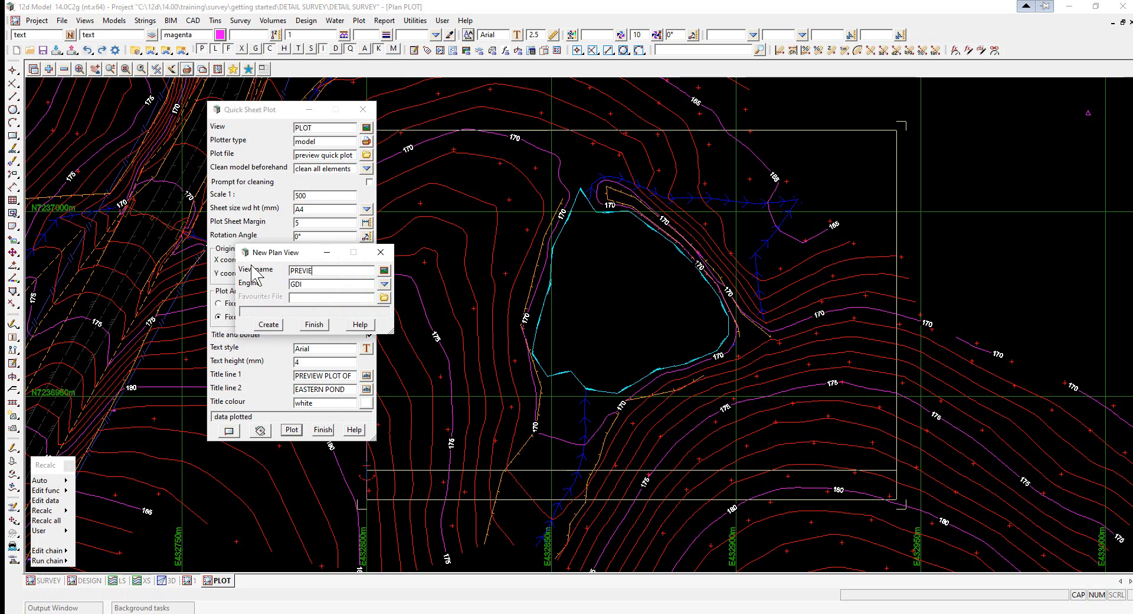
pyautogui.click(268, 324)
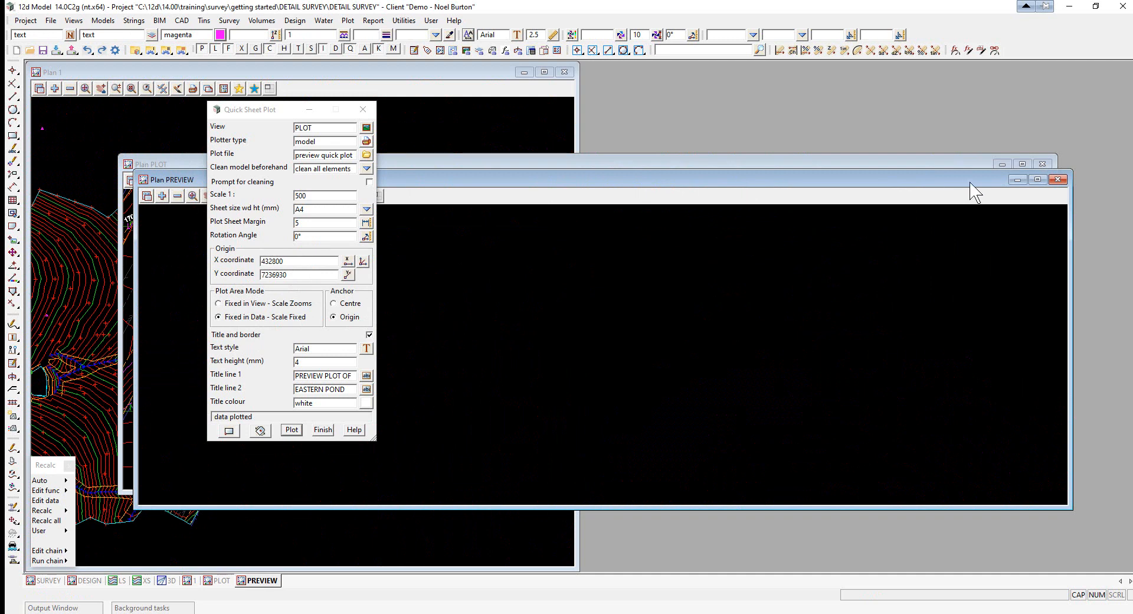
# - Maximise the PREVIEW view and add the preview quick plot model to it to inspect the sheet
pyautogui.click(1037, 179)
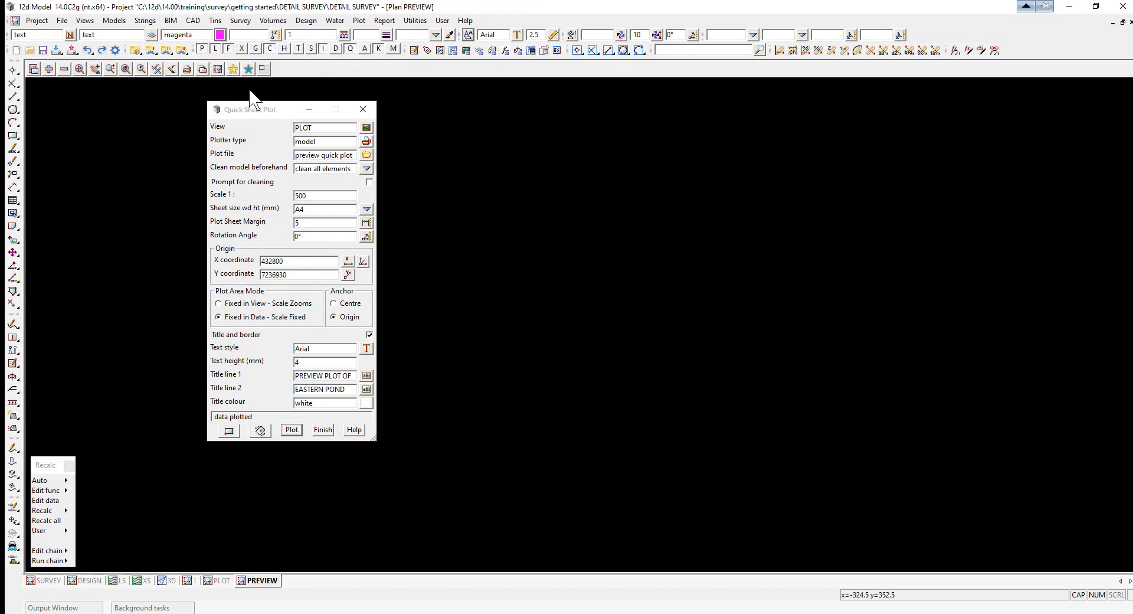
pyautogui.click(50, 69)
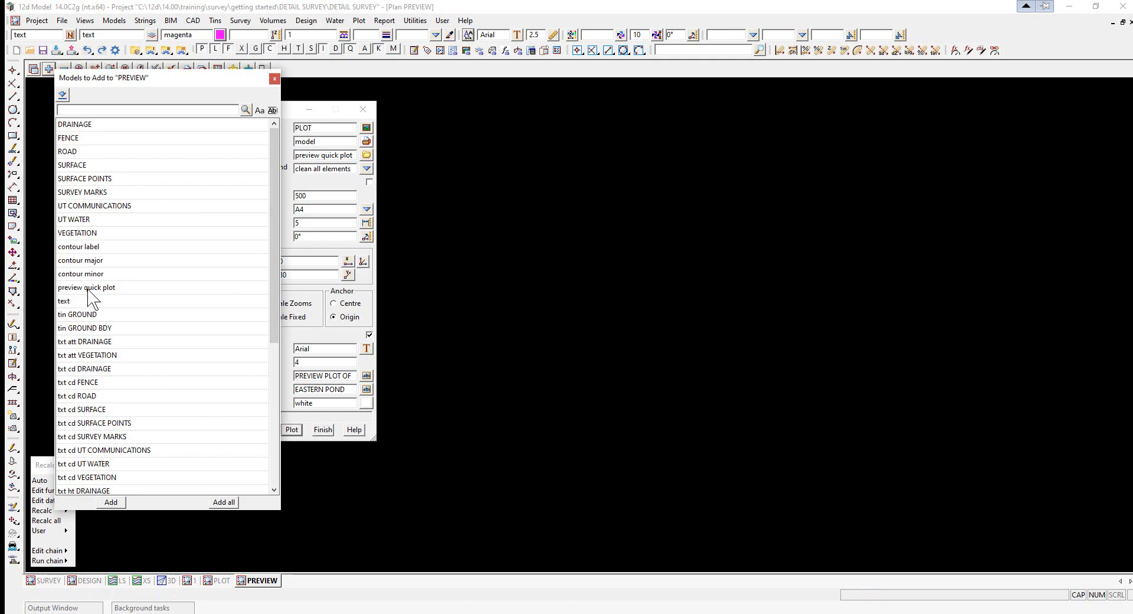
pyautogui.doubleClick(87, 288)
pyautogui.scroll(-2, 880, 395)
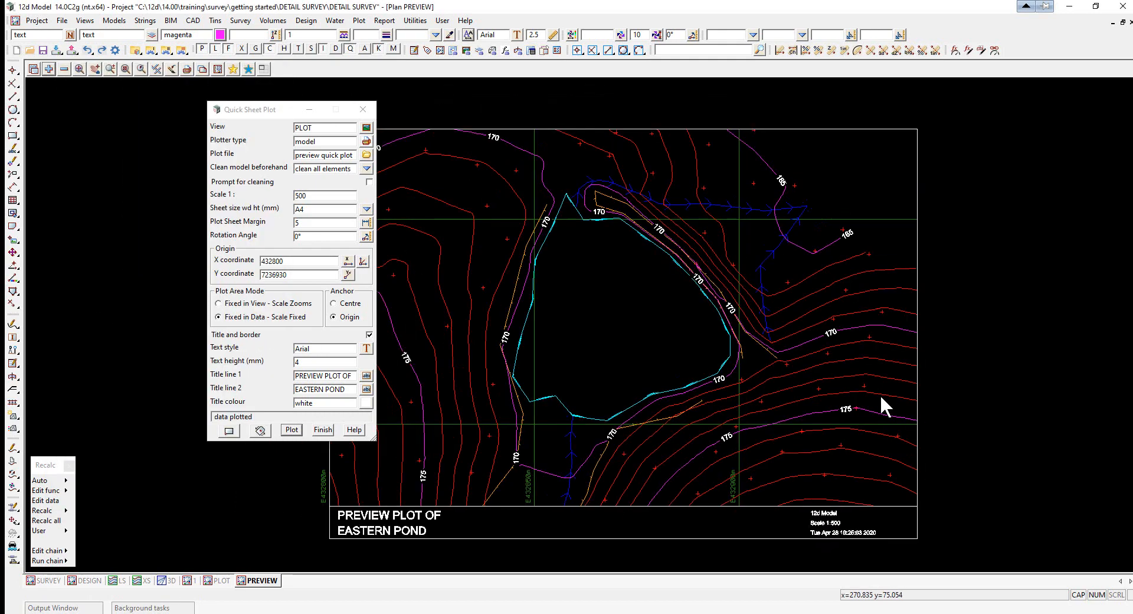
pyautogui.scroll(3, 526, 516)
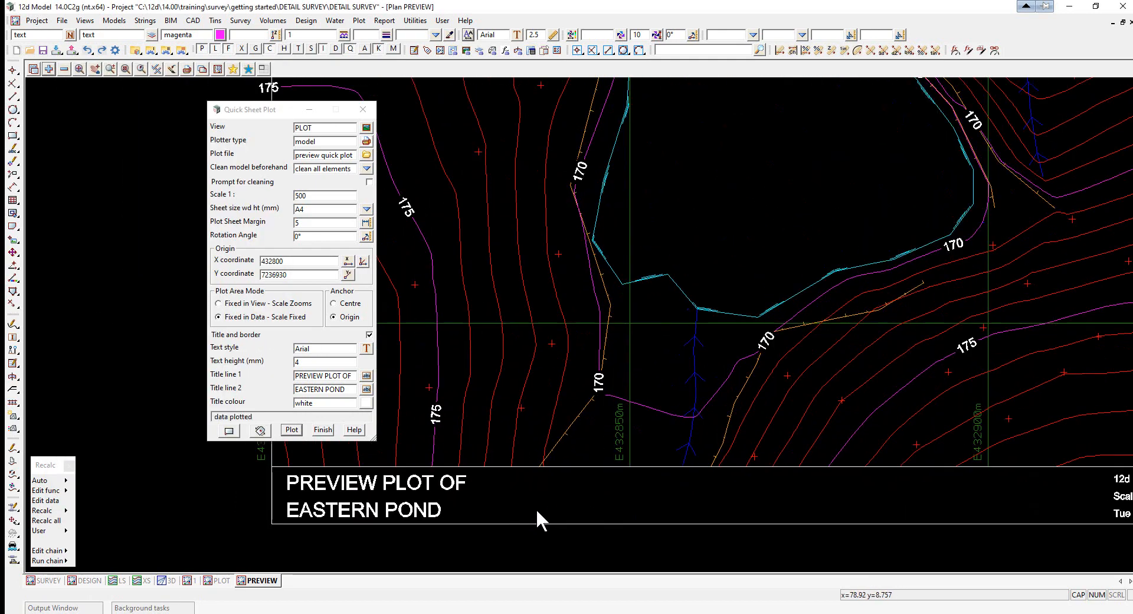
pyautogui.scroll(-2, 536, 508)
pyautogui.moveTo(280, 110); pyautogui.dragTo(236, 118)
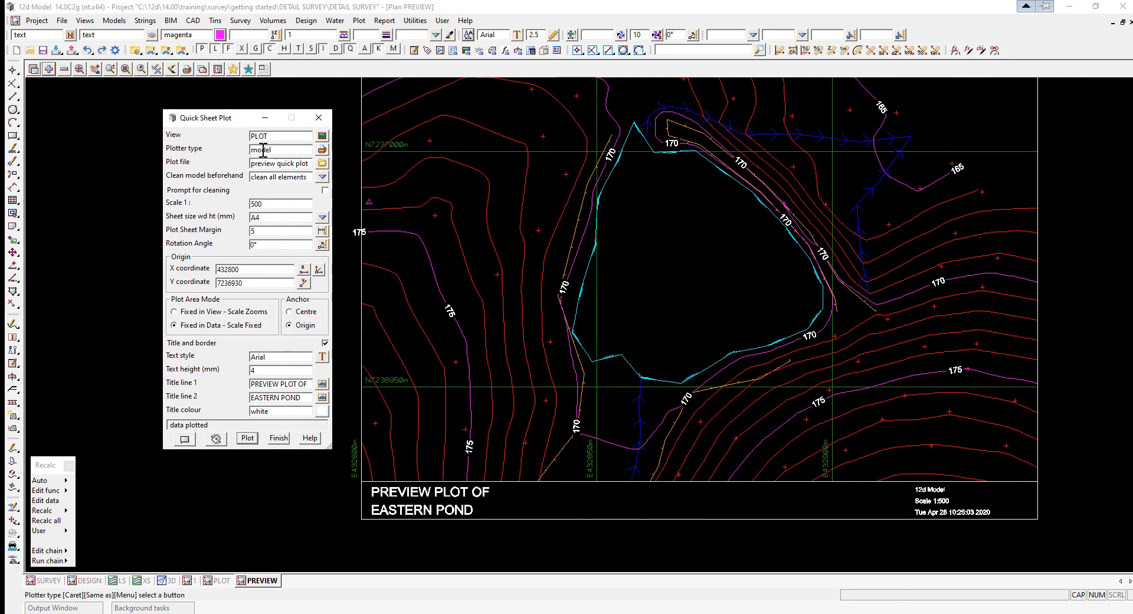
# - Back in the PLOT view, set the quick sheet plotter type to the 12d pdf plotter and plot the sheet
pyautogui.click(218, 581)
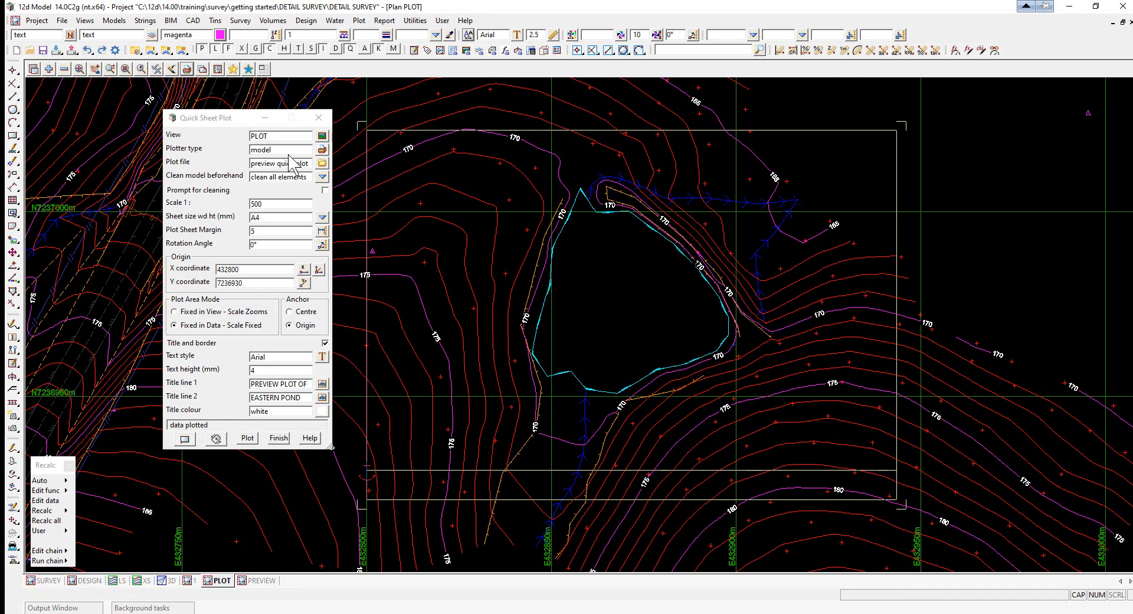
pyautogui.click(322, 151)
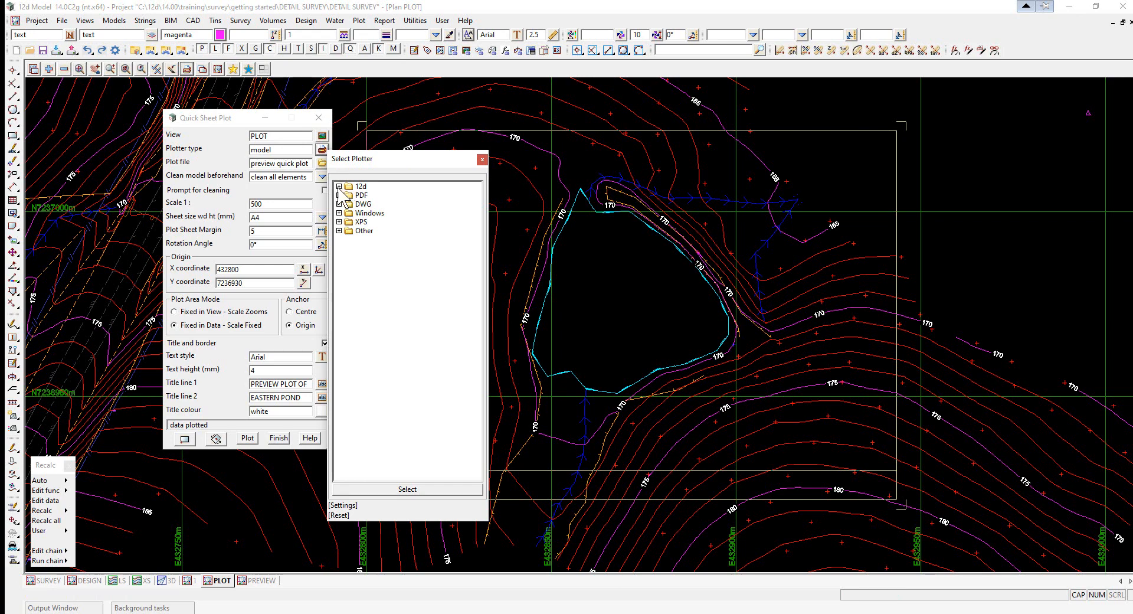
pyautogui.click(339, 187)
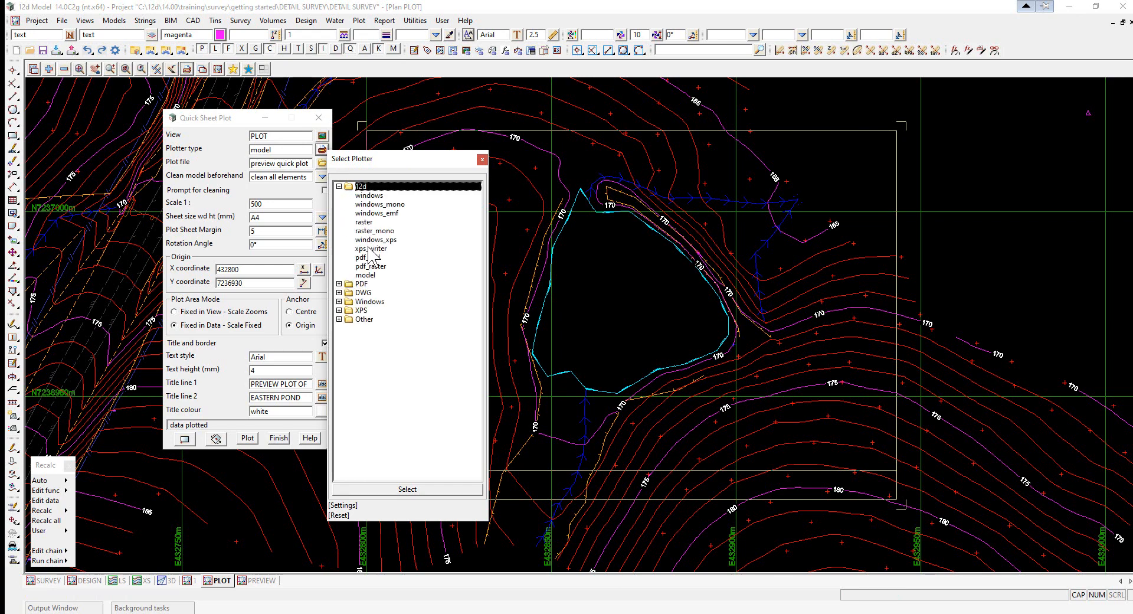
pyautogui.doubleClick(370, 260)
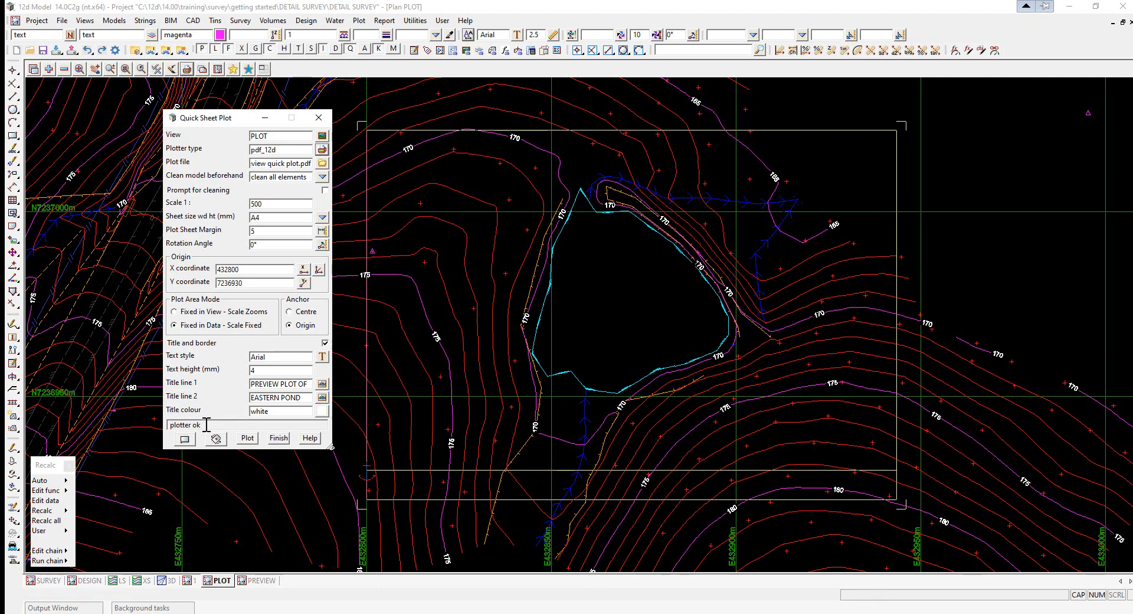
pyautogui.click(248, 440)
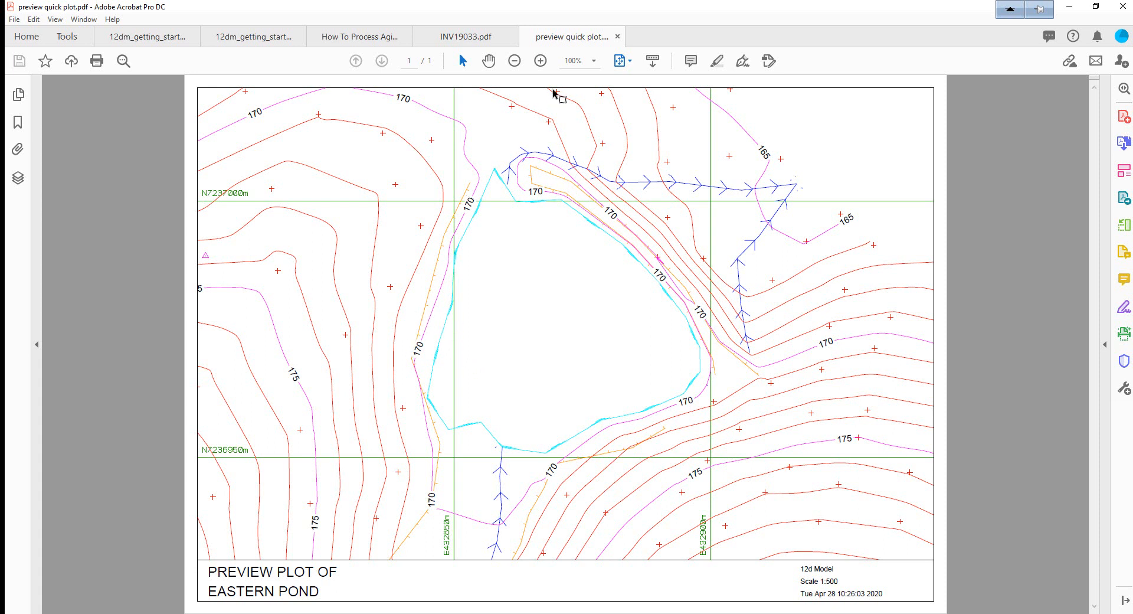
# - Return from the PDF viewer and close the Quick Sheet Plot dialog
pyautogui.hotkey('alt', 'Tab')
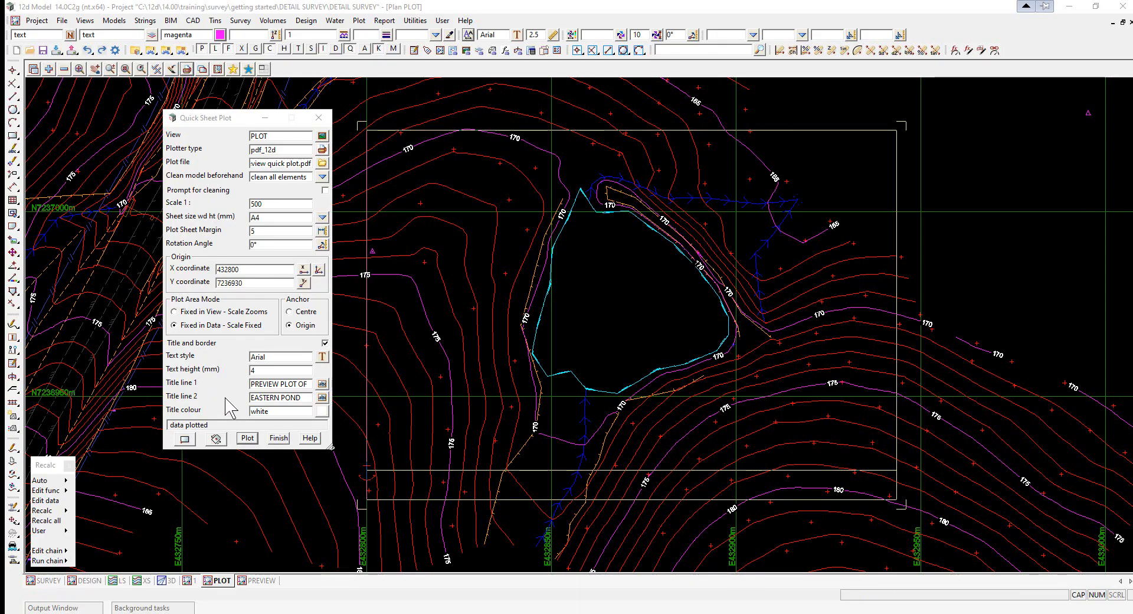
pyautogui.click(278, 438)
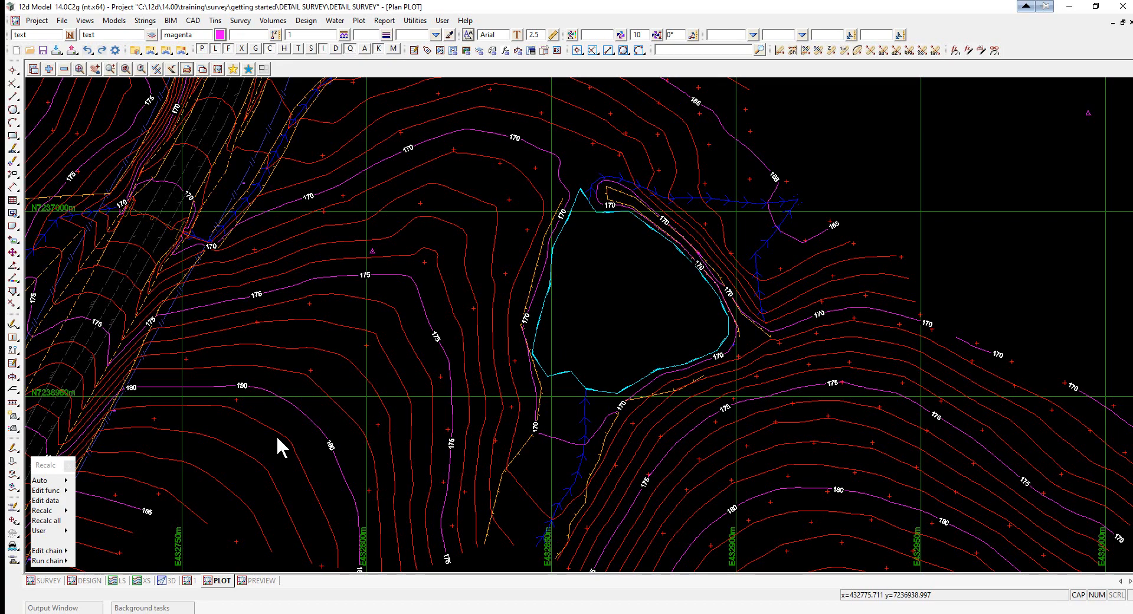
# - Start creating a new plot frame and load the SAMPLE A1PLAN.tbf title file
pyautogui.scroll(-6, 592, 369)
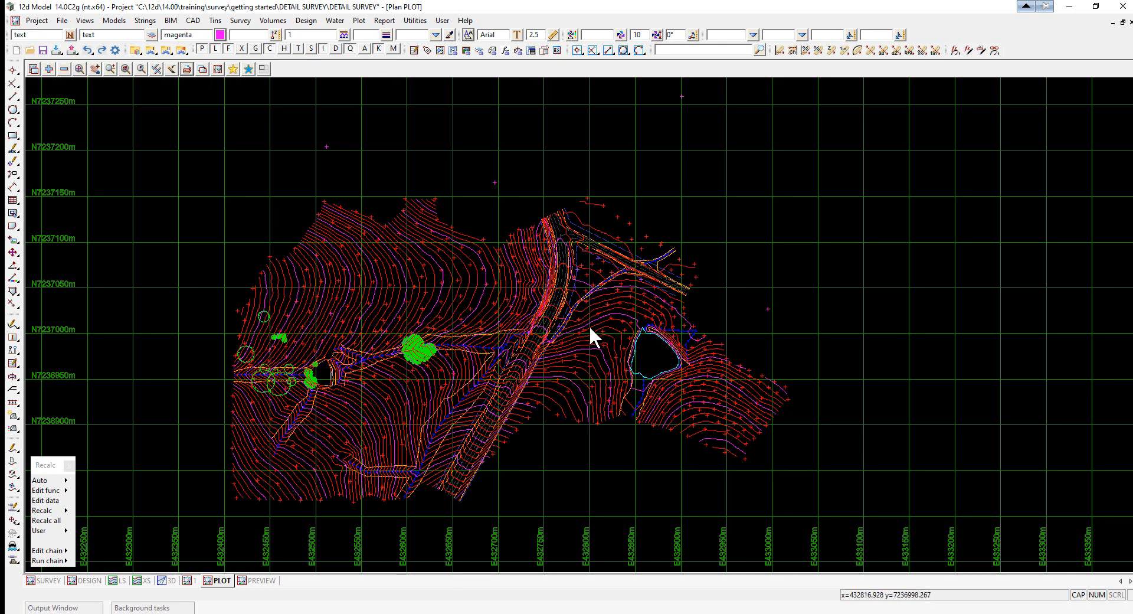
pyautogui.click(359, 20)
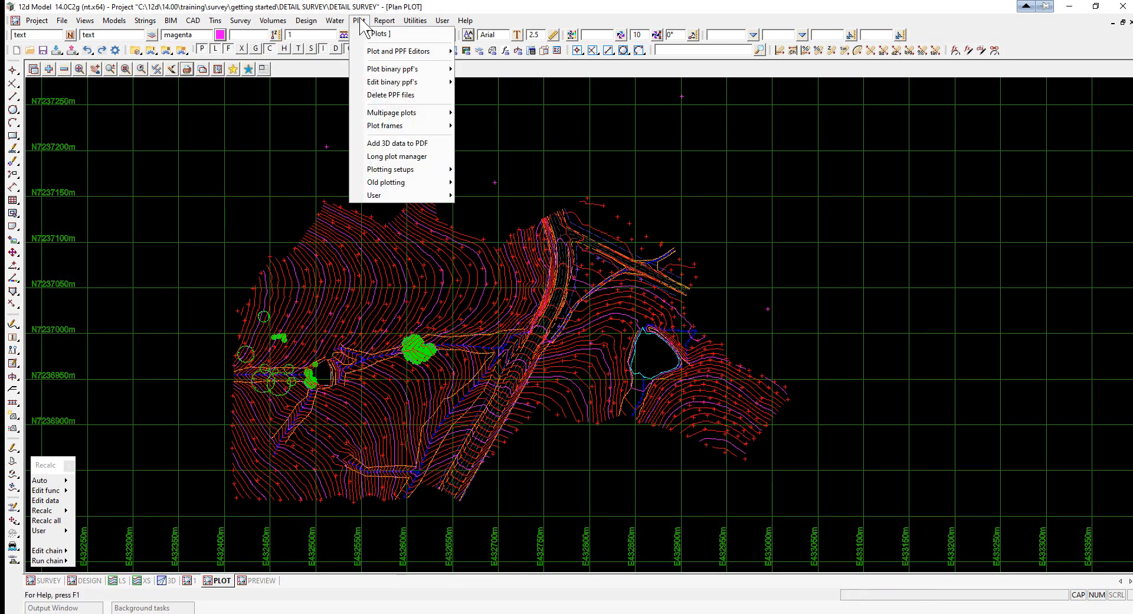
pyautogui.moveTo(384, 81)
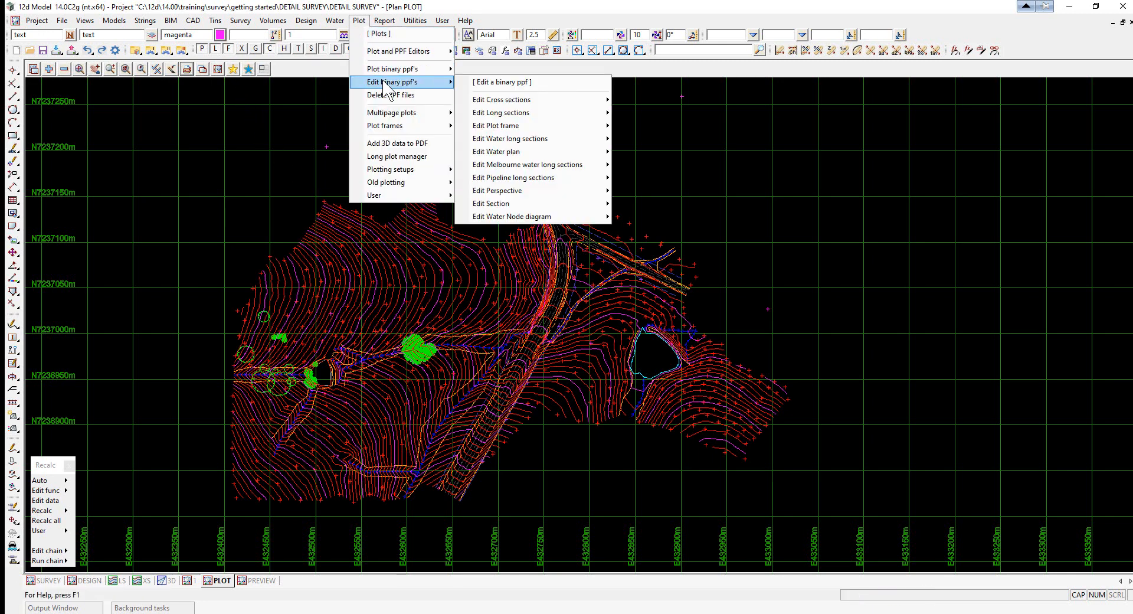
pyautogui.moveTo(400, 125)
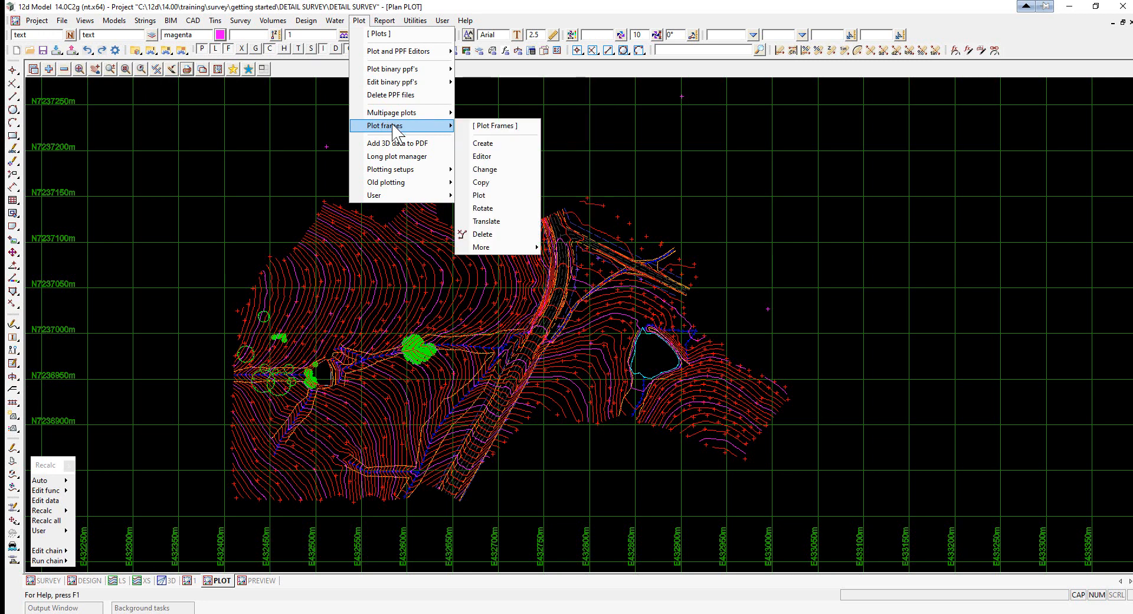
pyautogui.click(481, 144)
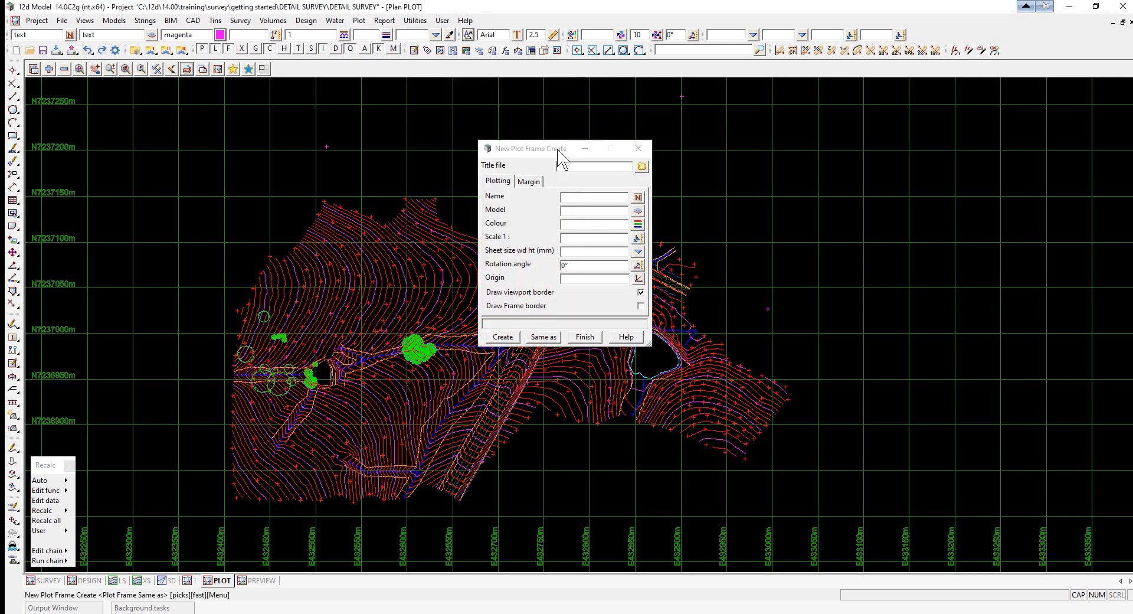
pyautogui.moveTo(558, 150); pyautogui.dragTo(517, 142)
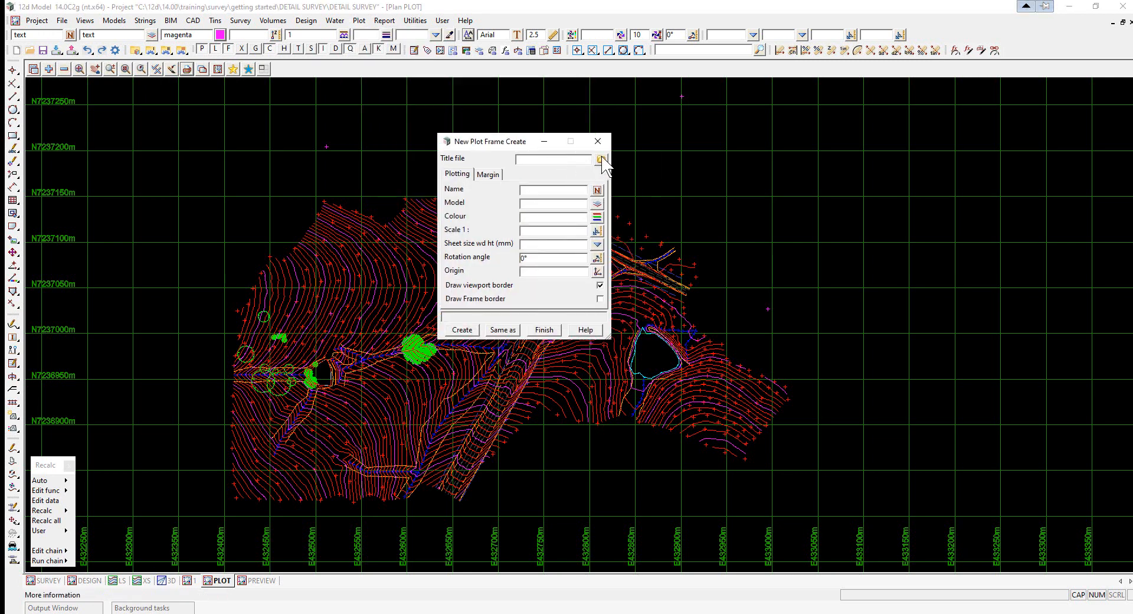
pyautogui.click(601, 159)
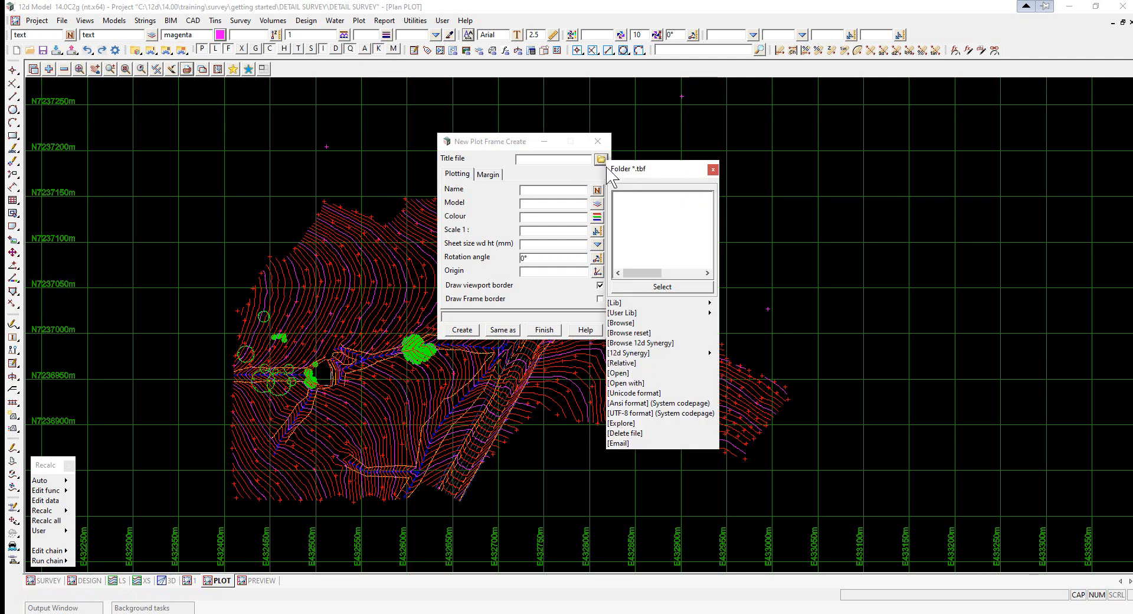
pyautogui.click(624, 324)
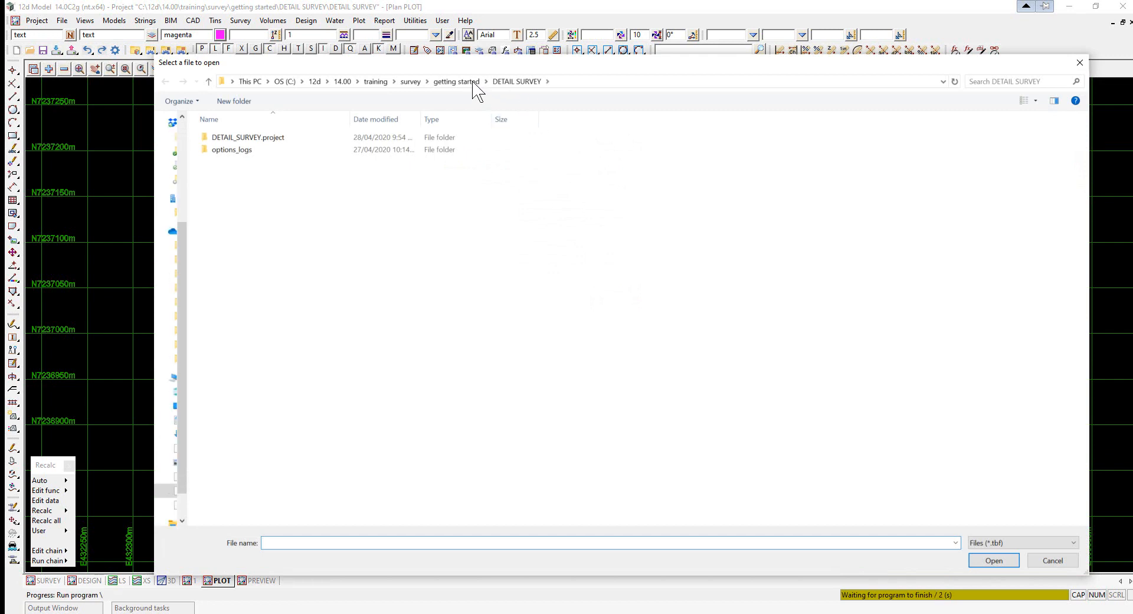
pyautogui.click(464, 82)
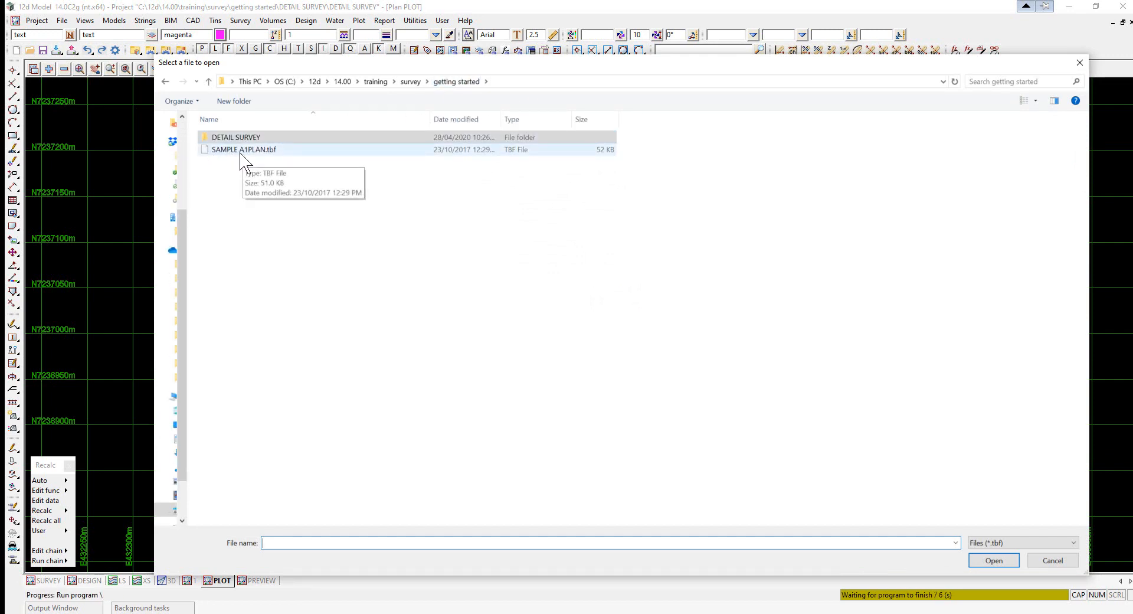
pyautogui.doubleClick(241, 151)
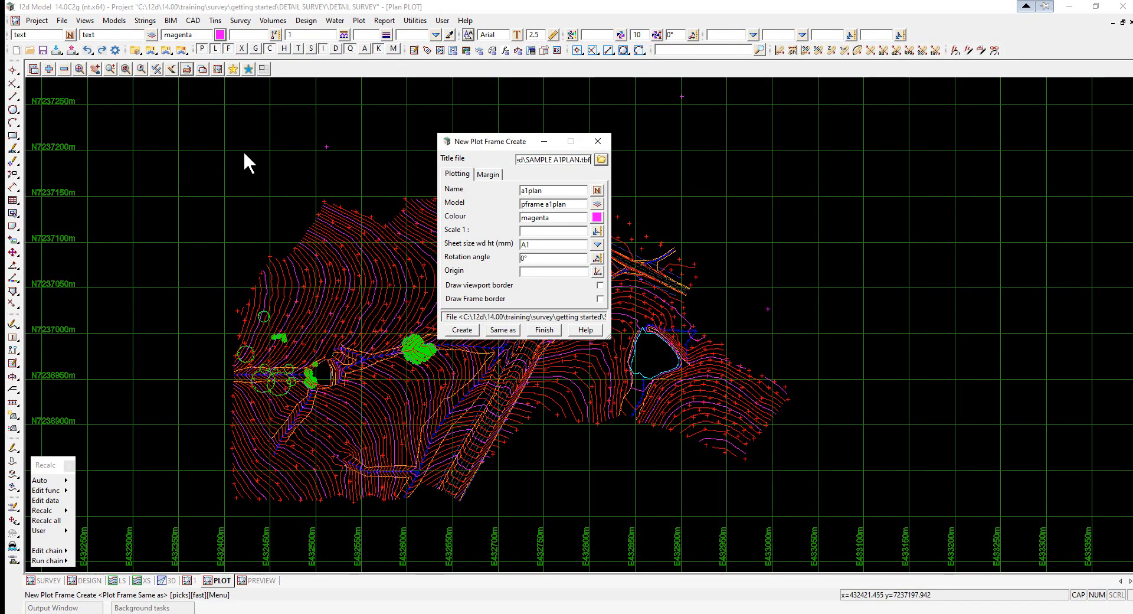
# - Set the plot frame scale to 500, pick its origin at the survey's south-west corner, and create it
pyautogui.click(545, 231)
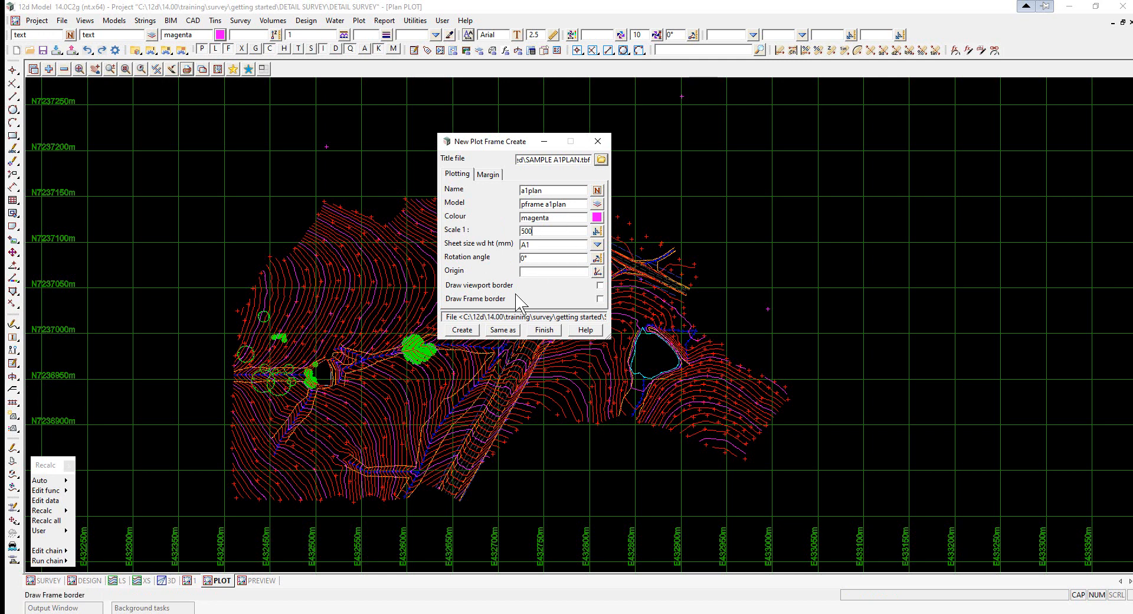
pyautogui.click(598, 271)
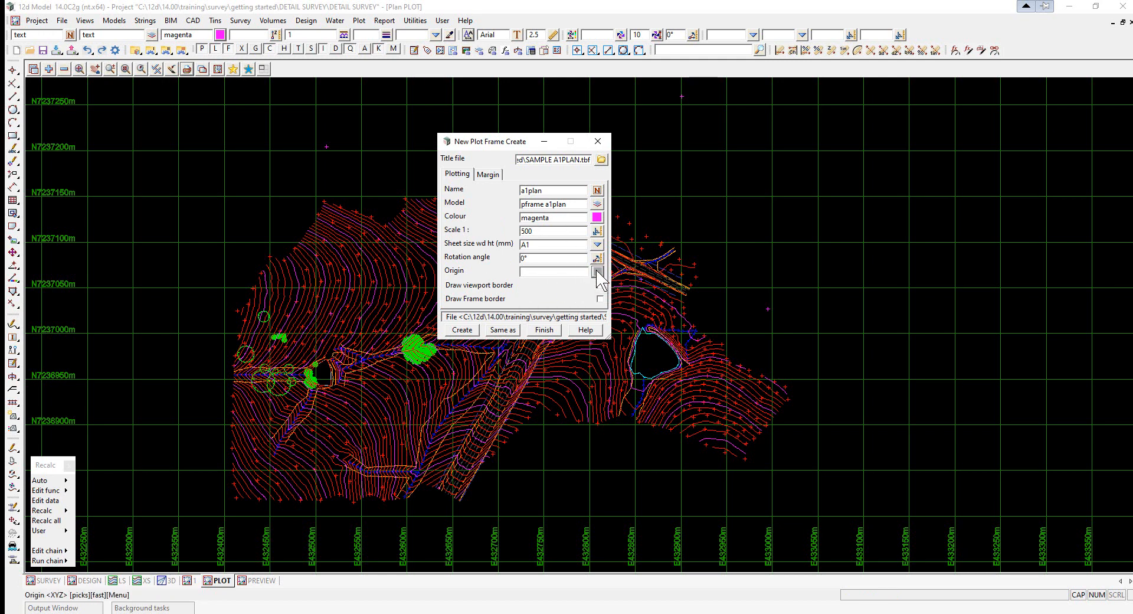
pyautogui.click(172, 507)
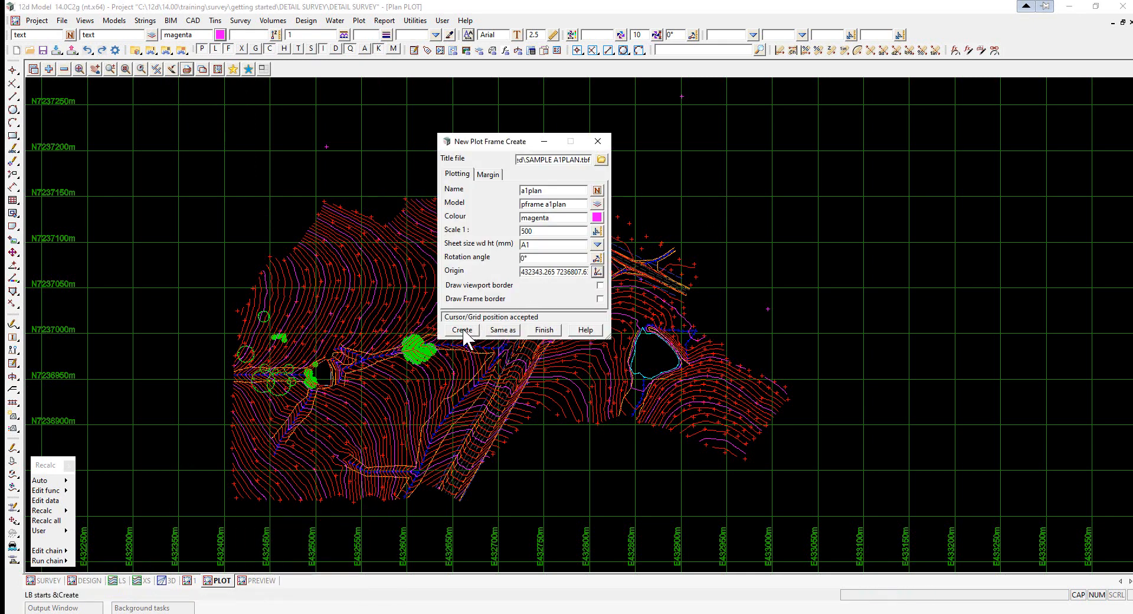
pyautogui.click(463, 331)
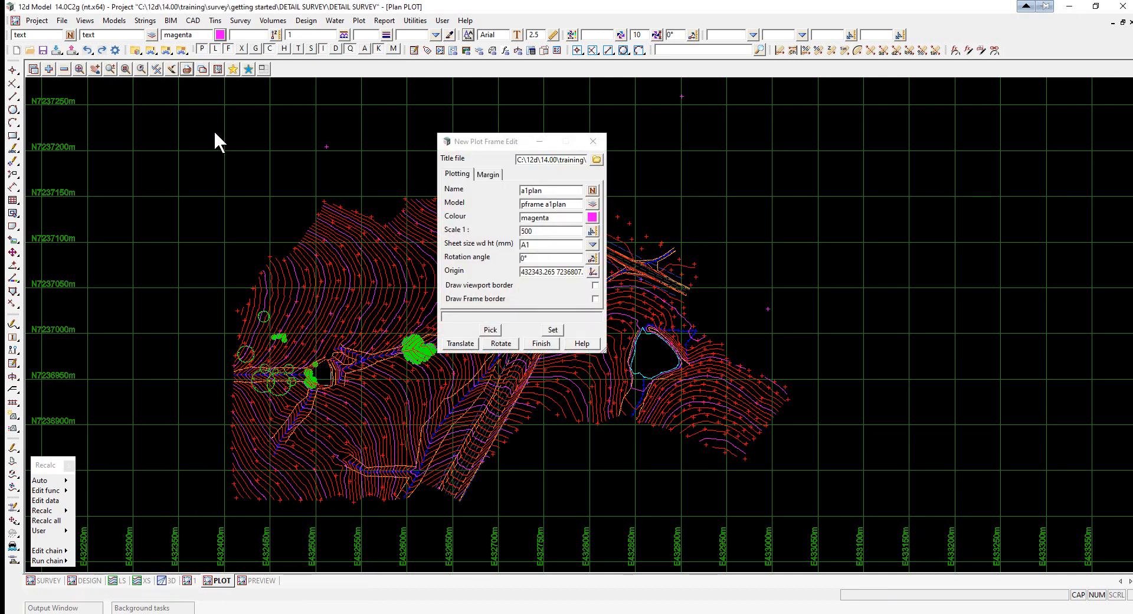
# - Add the pframe a1plan model to the PLOT view, then apply the frame settings and close the editor
pyautogui.click(49, 69)
pyautogui.doubleClick(77, 124)
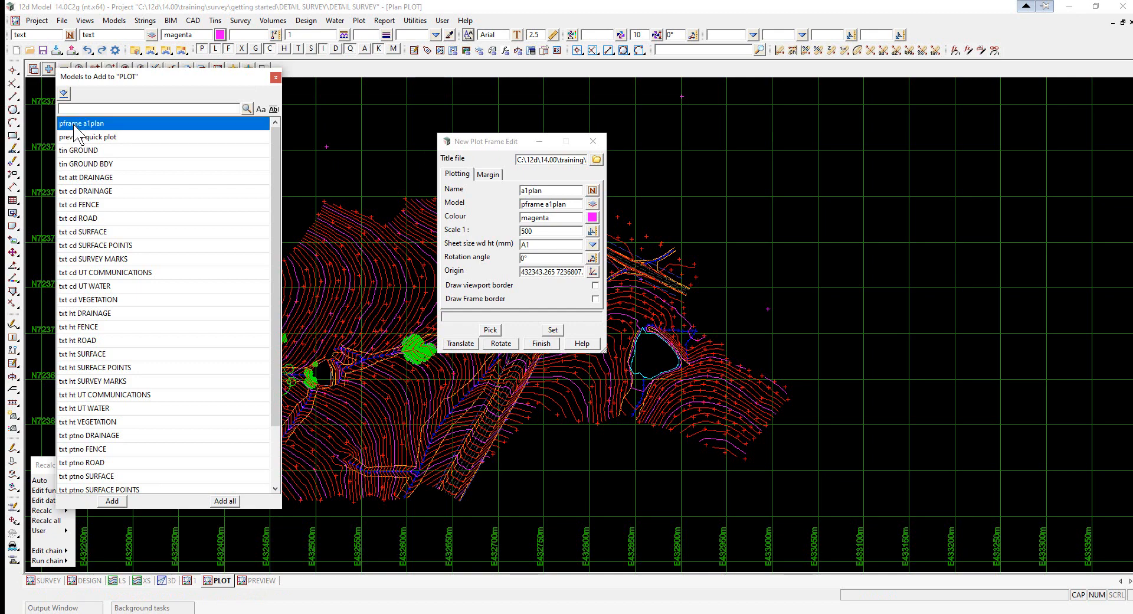
pyautogui.scroll(-2, 296, 275)
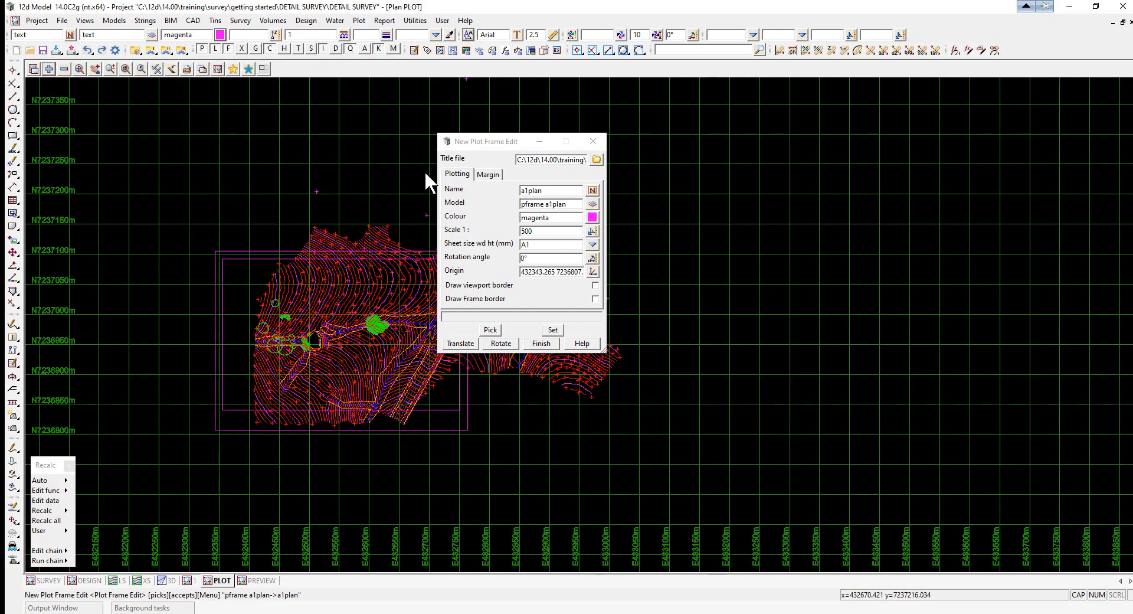
pyautogui.moveTo(479, 142); pyautogui.dragTo(749, 178)
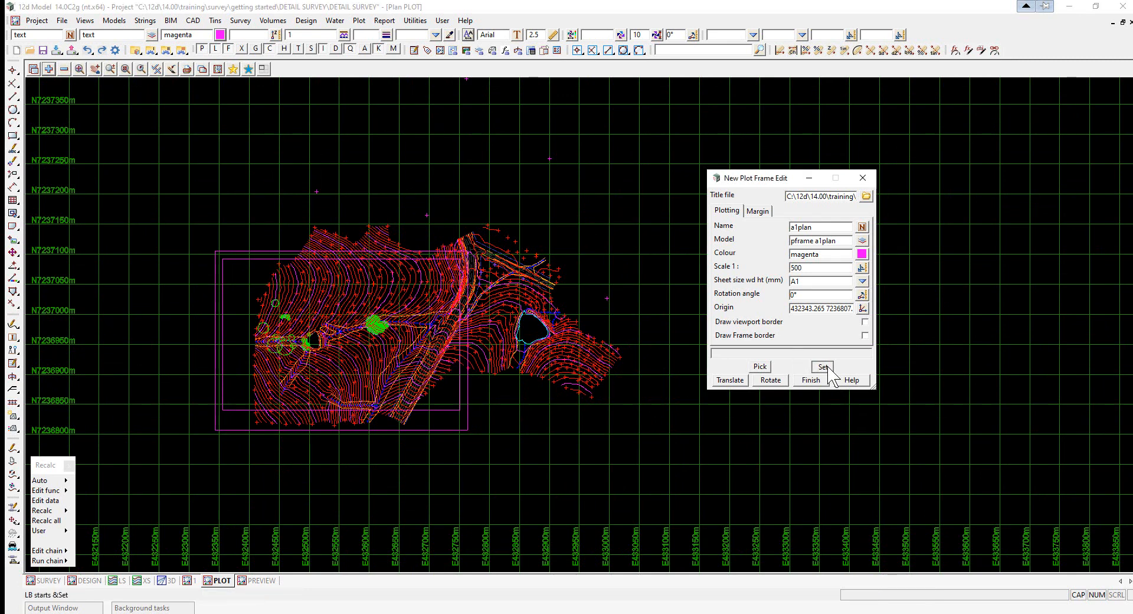
pyautogui.click(823, 367)
pyautogui.click(817, 379)
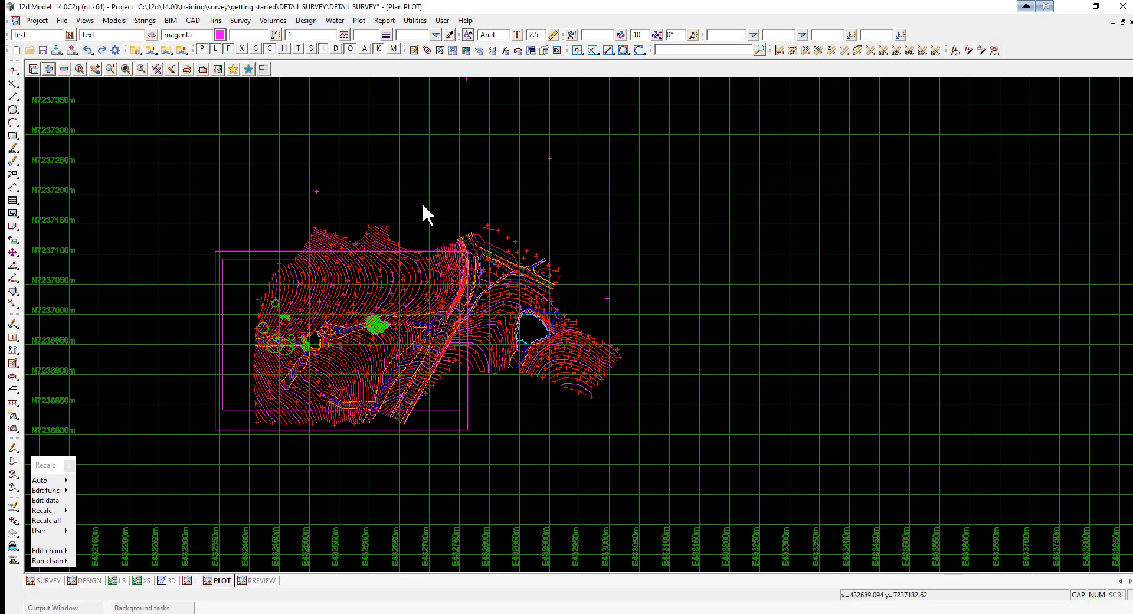
# - Open the Plot Frame PPF Editor and read in the SURVEY PLOT.plotframeppf parameter file from the getting started folder
pyautogui.click(187, 69)
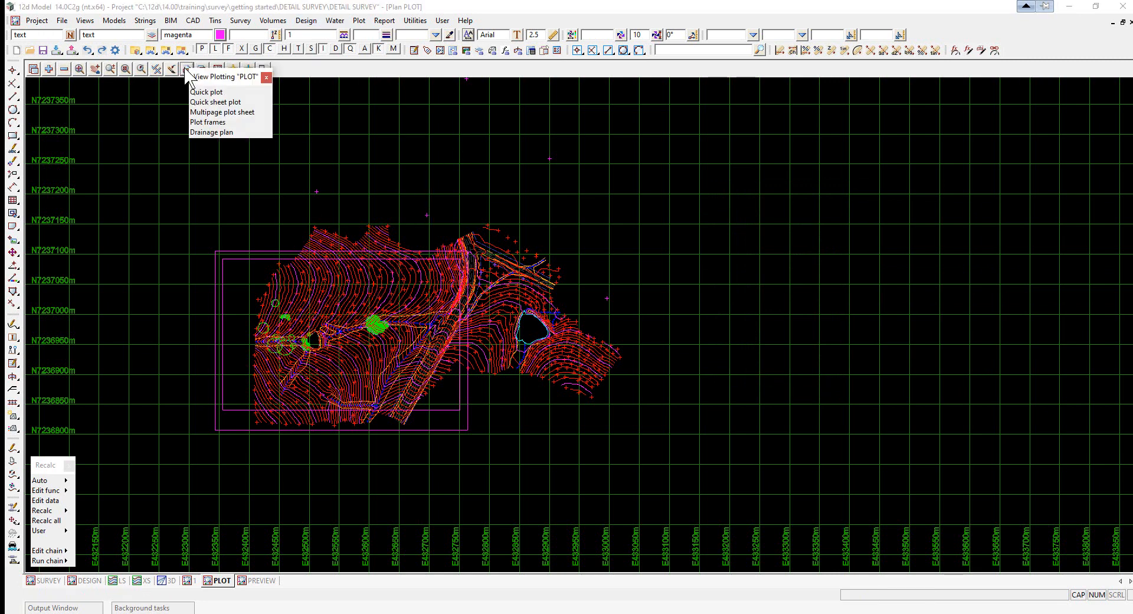
pyautogui.click(204, 123)
pyautogui.moveTo(347, 134)
pyautogui.mouseDown()
pyautogui.moveTo(797, 145)
pyautogui.moveTo(848, 135)
pyautogui.mouseUp()
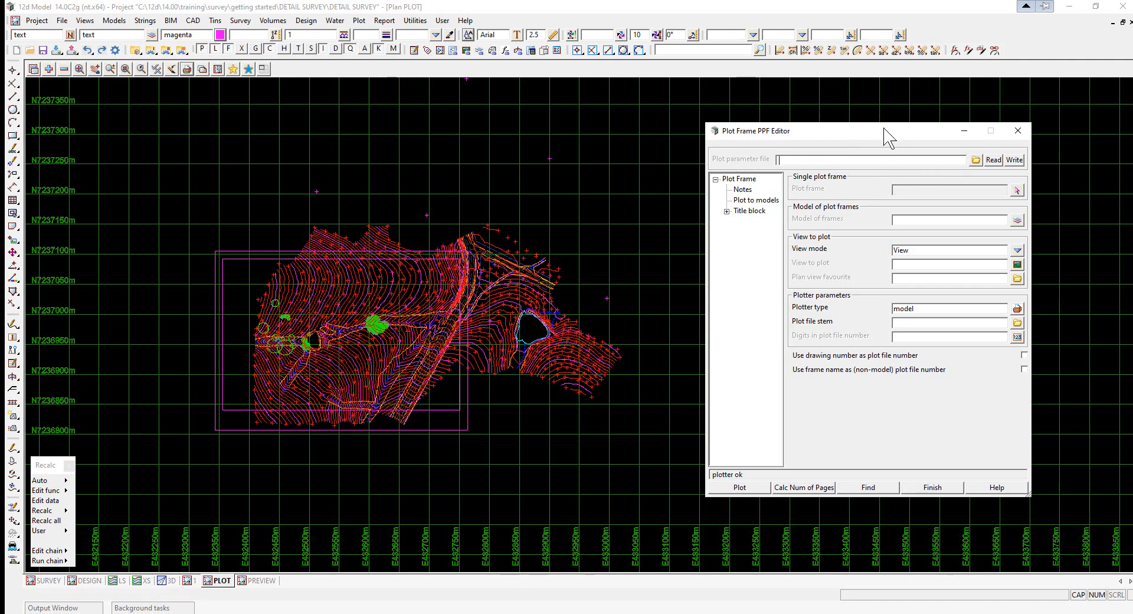
pyautogui.moveTo(890, 139); pyautogui.dragTo(796, 111)
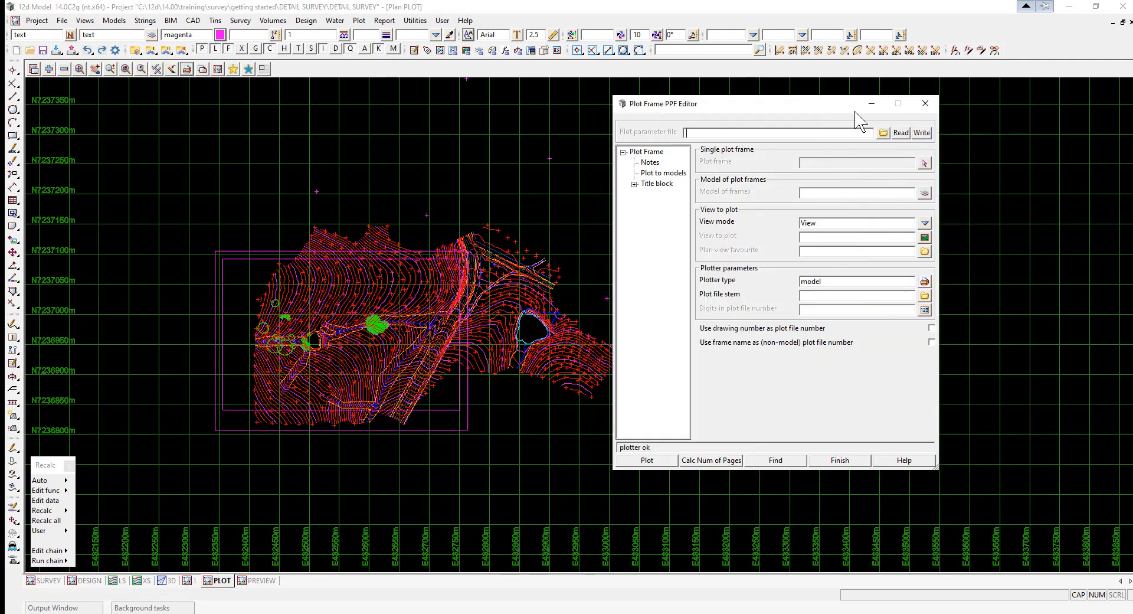
pyautogui.click(884, 132)
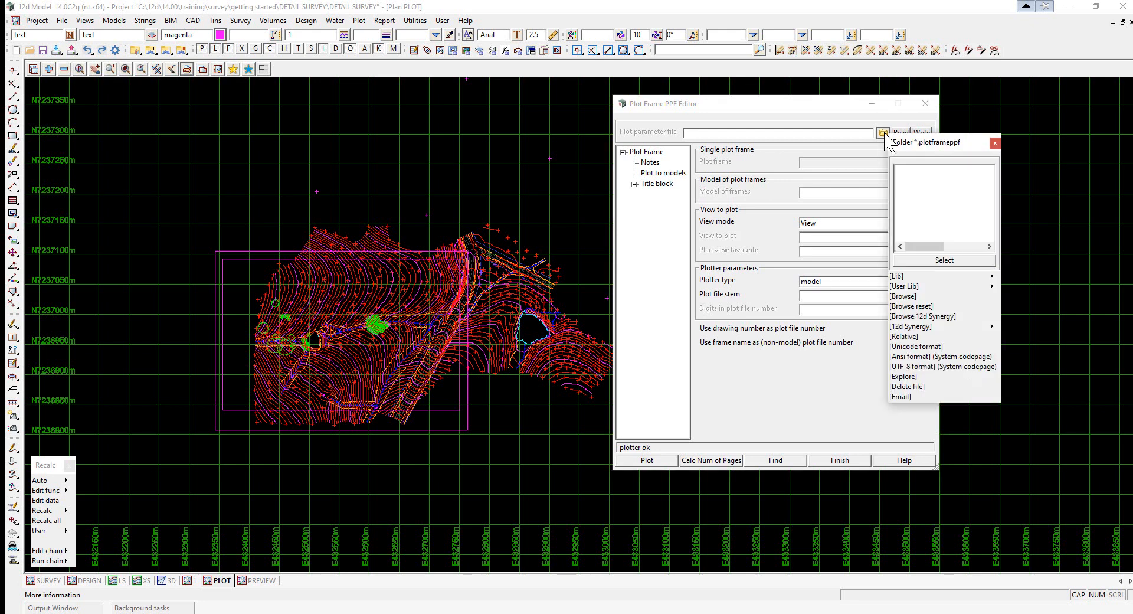
pyautogui.click(904, 296)
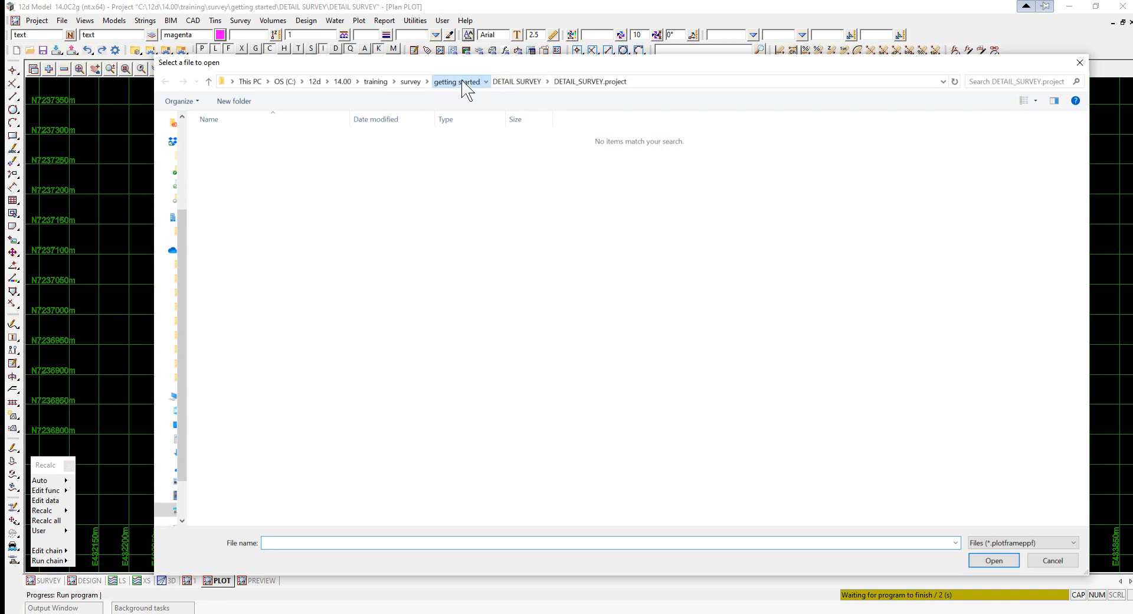
pyautogui.click(464, 82)
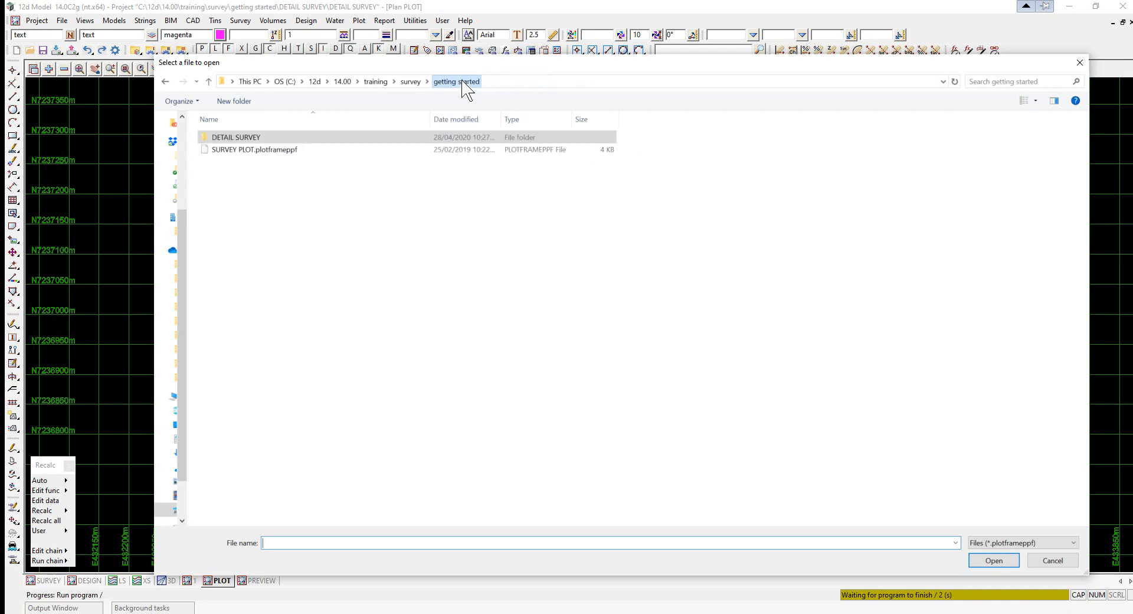
pyautogui.doubleClick(233, 151)
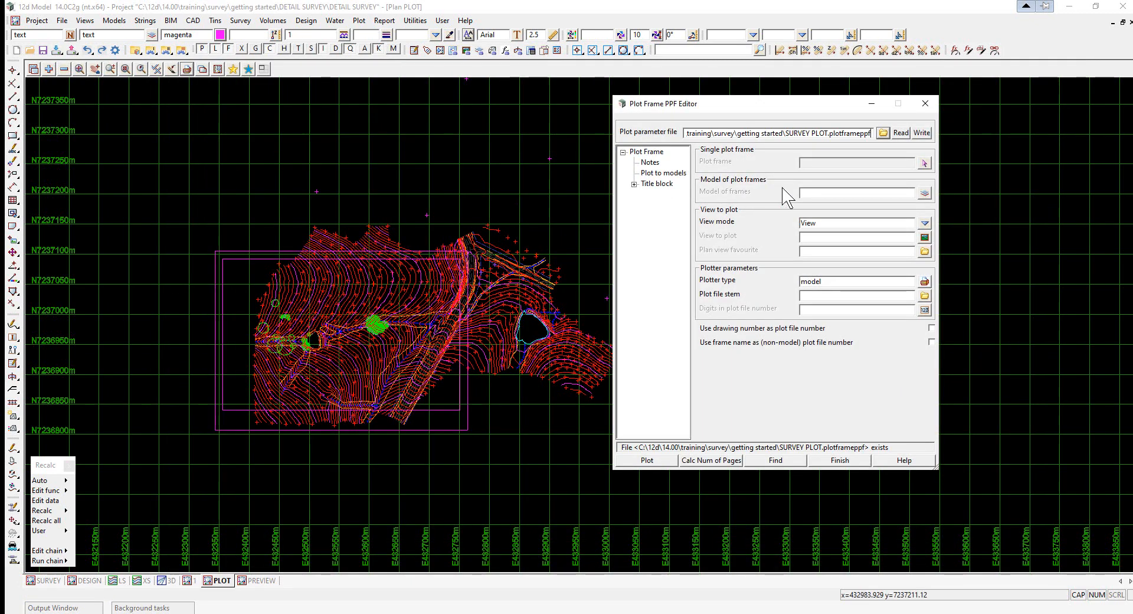
pyautogui.click(901, 133)
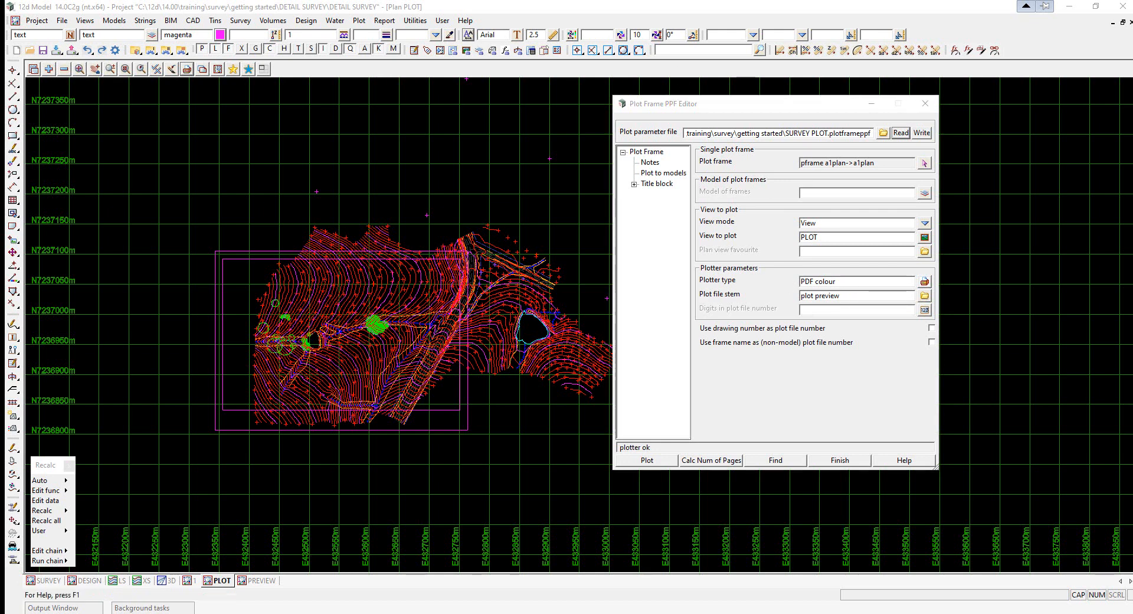
# - Review the loaded title block, user title block values and symbols settings, then return to the main plot frame page
pyautogui.click(655, 184)
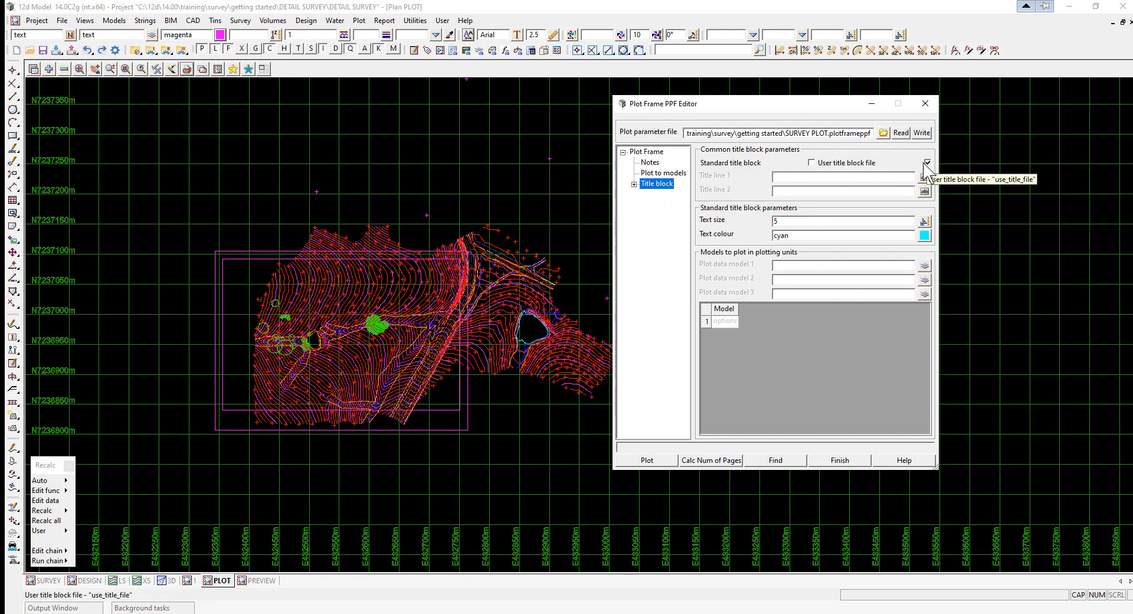
pyautogui.click(634, 184)
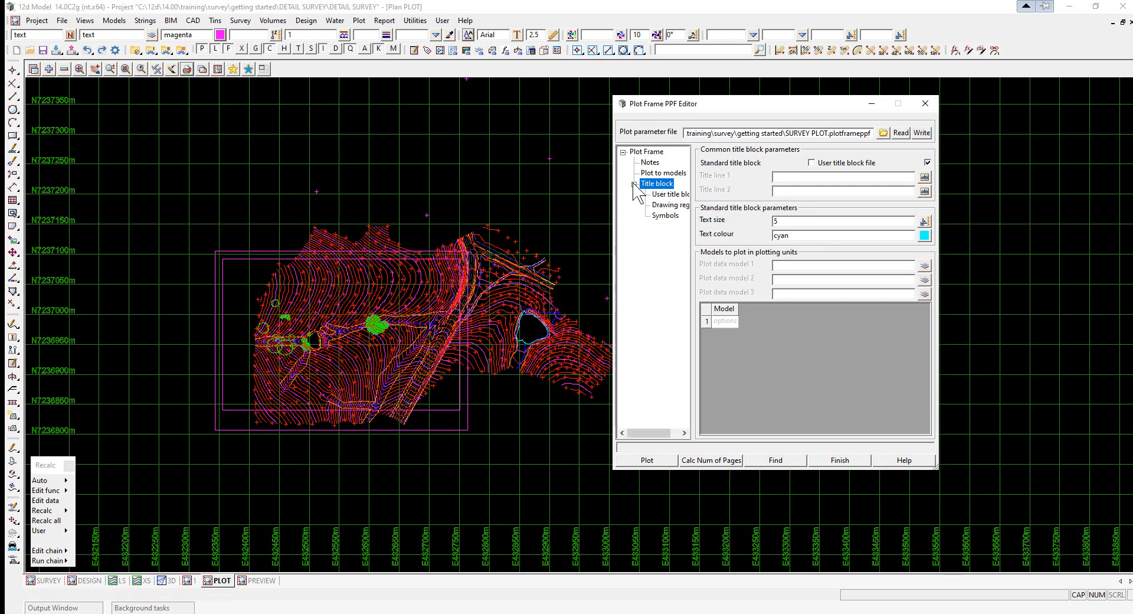
pyautogui.click(665, 196)
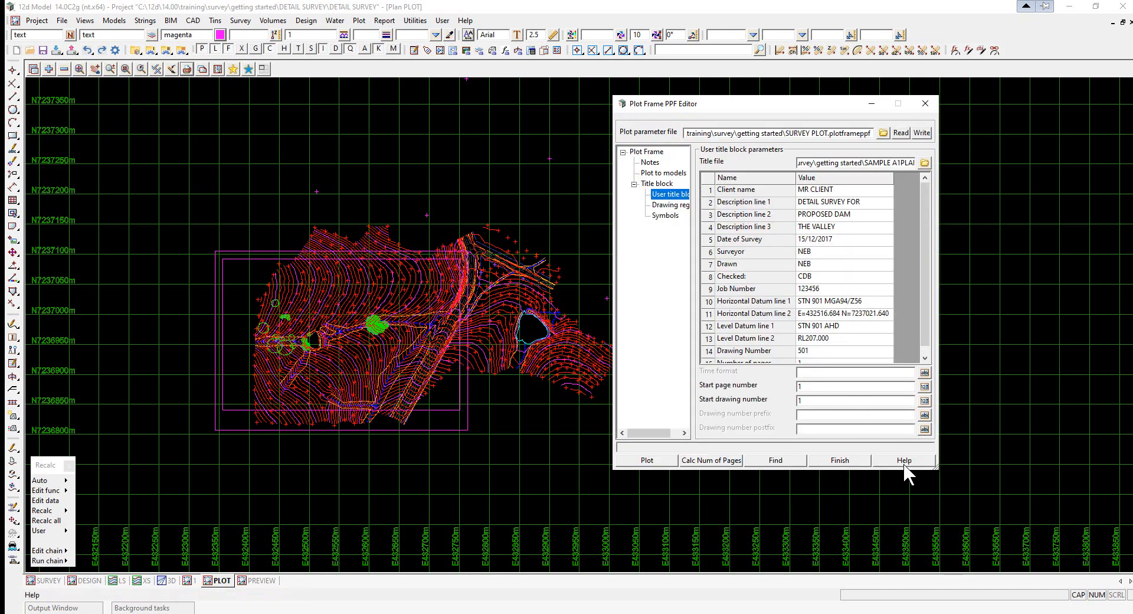
pyautogui.moveTo(937, 467); pyautogui.dragTo(1006, 540)
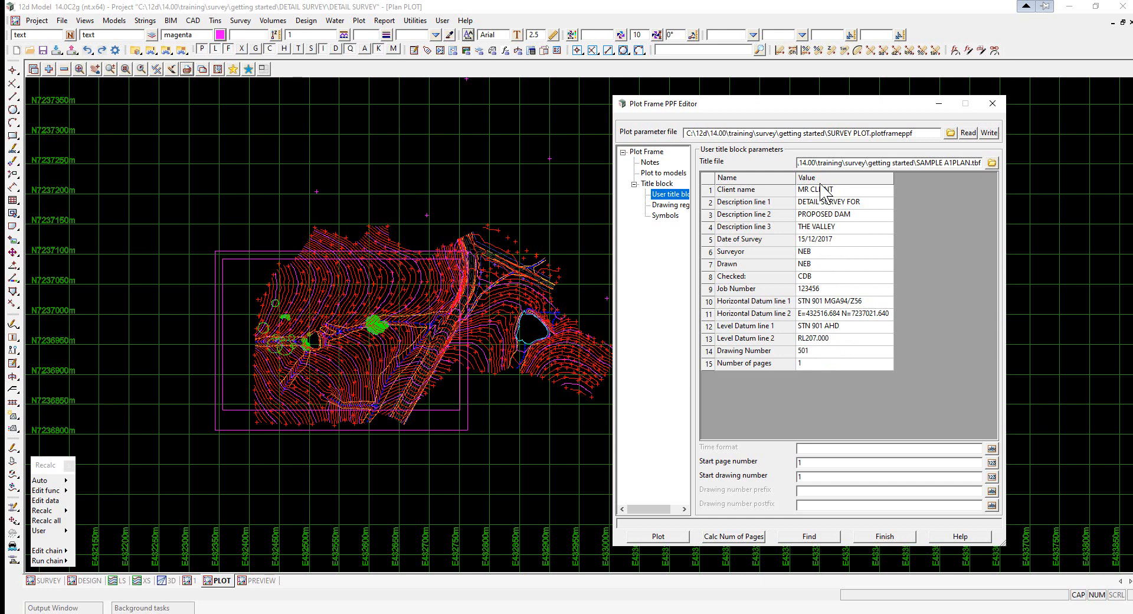
pyautogui.click(666, 216)
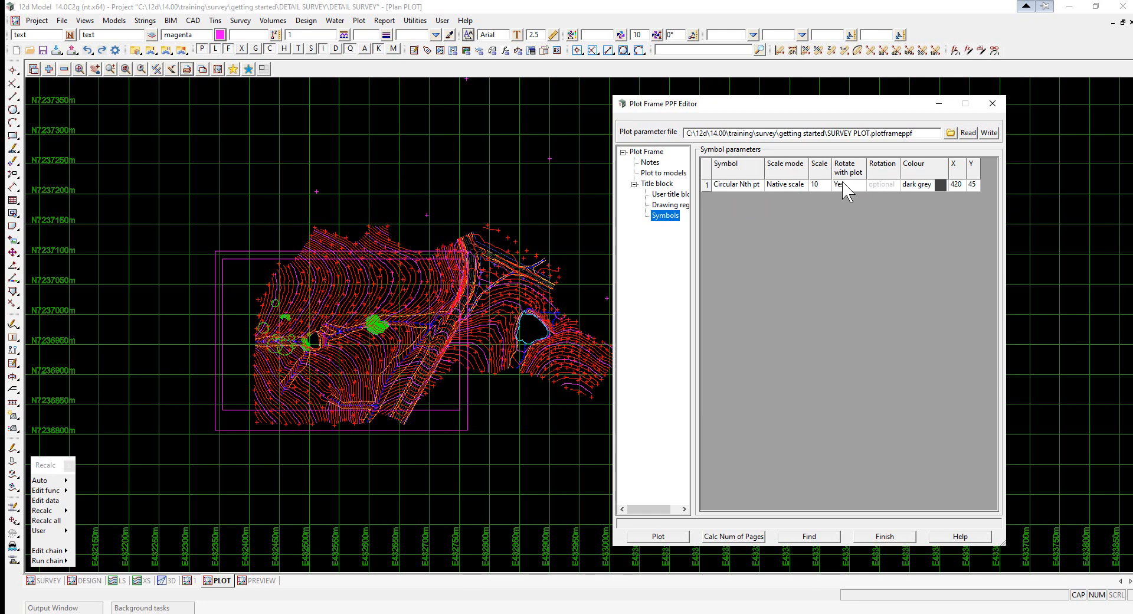
pyautogui.click(647, 152)
# - Write the plot parameters to a new file named PLAN PLOT.plotframeppf in the project folder
pyautogui.moveTo(695, 111); pyautogui.dragTo(540, 103)
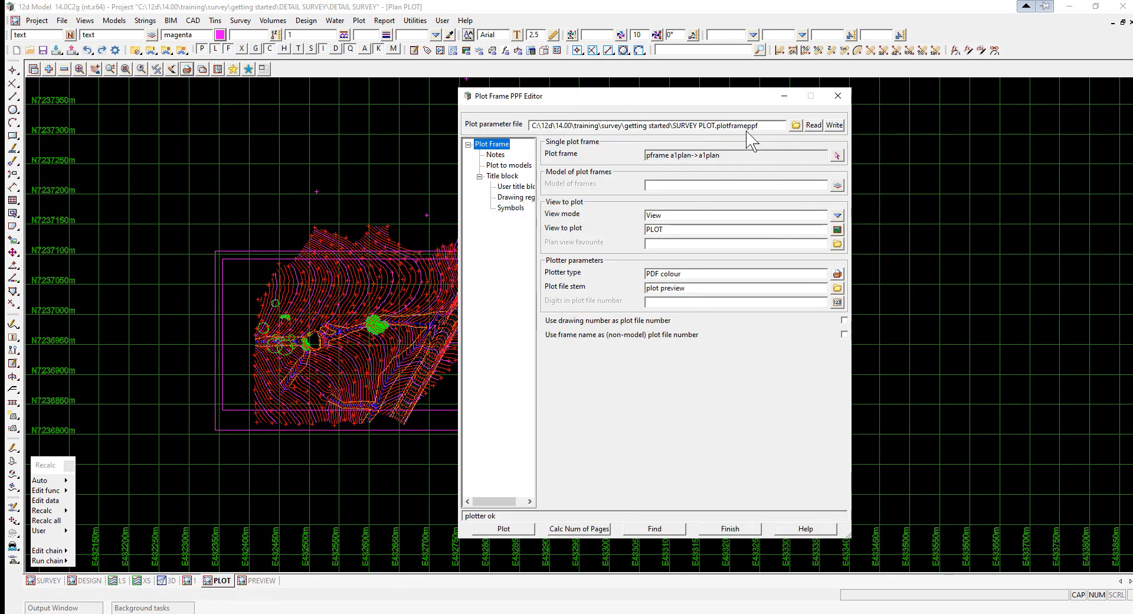
pyautogui.click(797, 125)
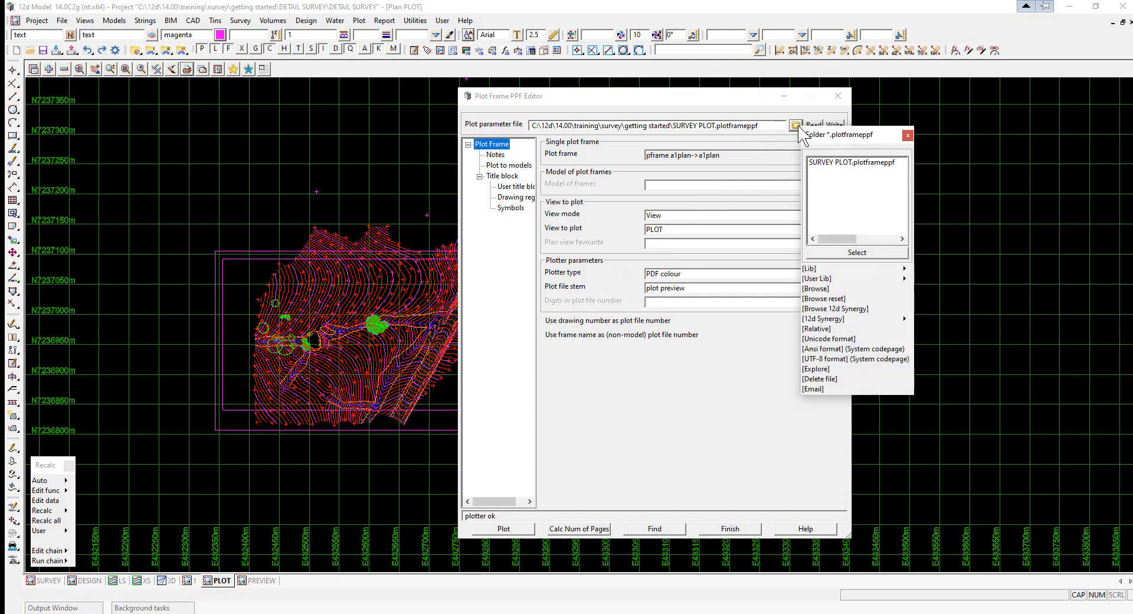
pyautogui.click(816, 299)
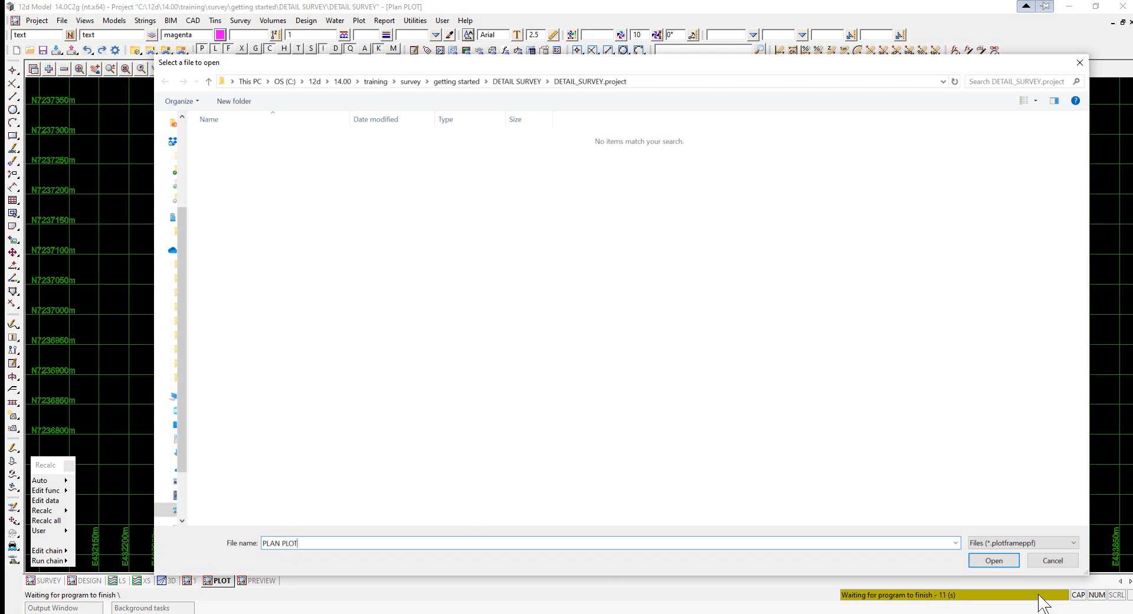
pyautogui.click(1003, 562)
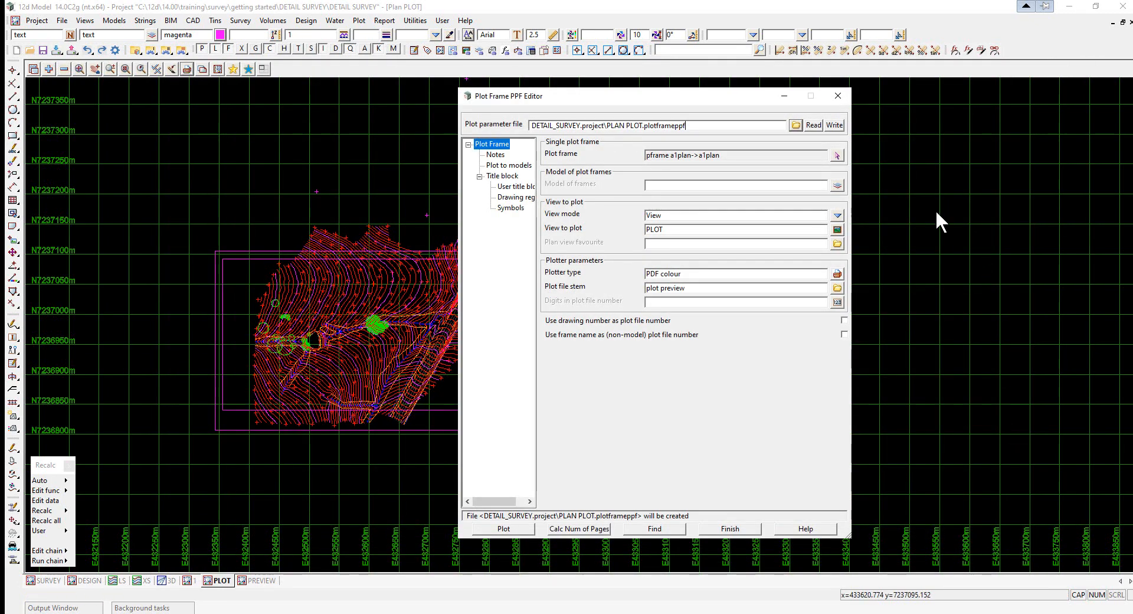
pyautogui.click(834, 125)
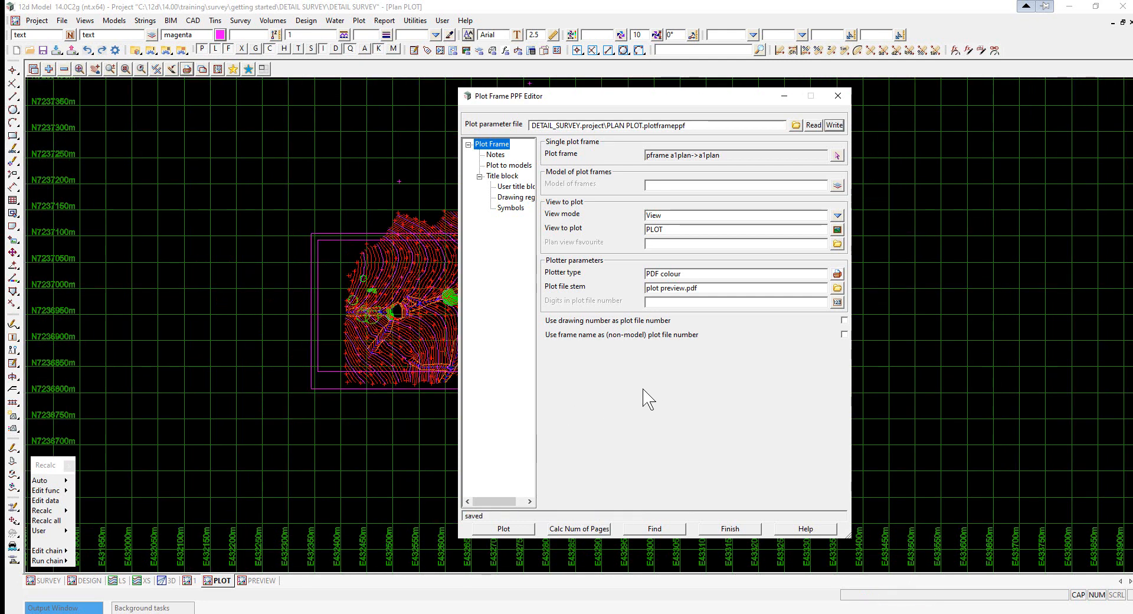
# - Plot the A1 frame to PDF and zoom around the plot preview to inspect the title block and contours
pyautogui.click(504, 529)
pyautogui.click(326, 273)
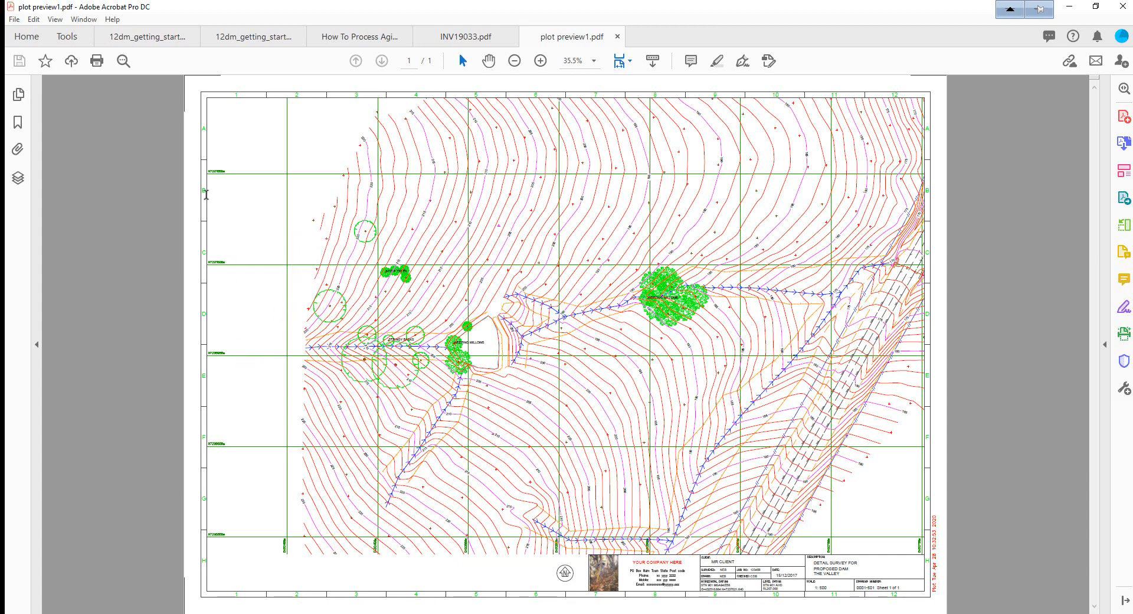
pyautogui.keyDown('ctrl'); pyautogui.scroll(2, 591, 511); pyautogui.keyUp('ctrl')
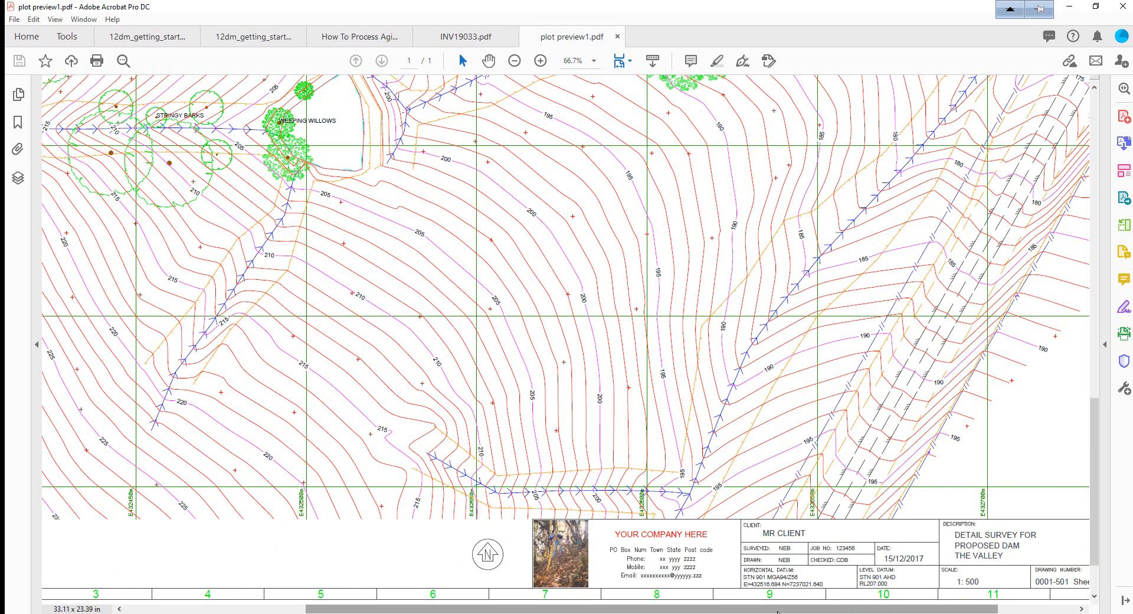
pyautogui.keyDown('ctrl'); pyautogui.scroll(3, 717, 573); pyautogui.keyUp('ctrl')
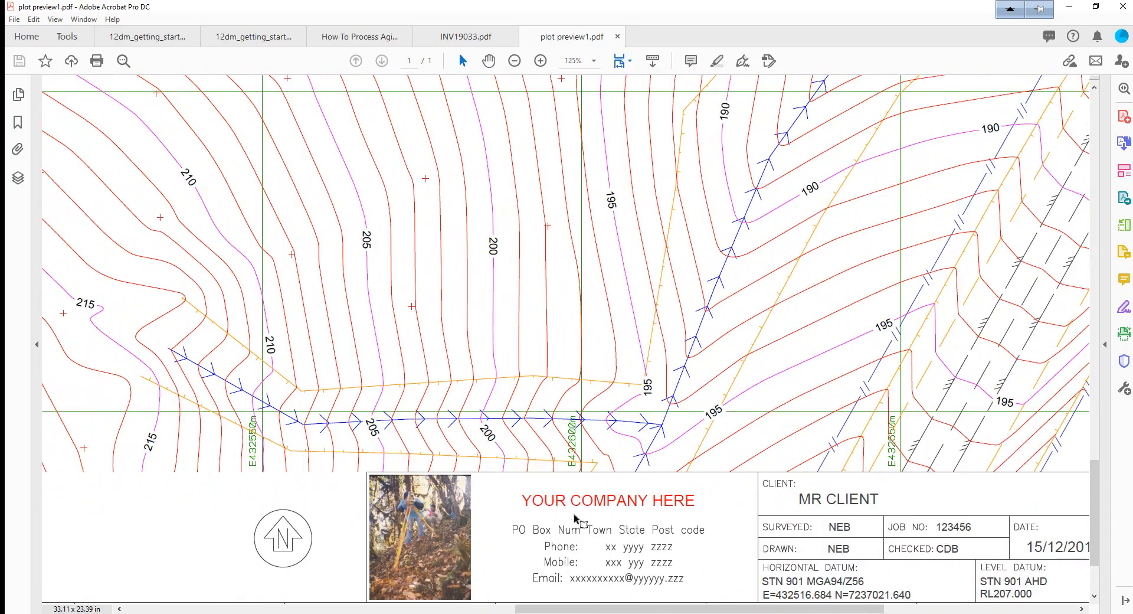
pyautogui.keyDown('ctrl'); pyautogui.scroll(-2, 291, 410); pyautogui.keyUp('ctrl')
pyautogui.keyDown('ctrl'); pyautogui.scroll(-5, 291, 412); pyautogui.keyUp('ctrl')
pyautogui.keyDown('ctrl'); pyautogui.scroll(3, 716, 321); pyautogui.keyUp('ctrl')
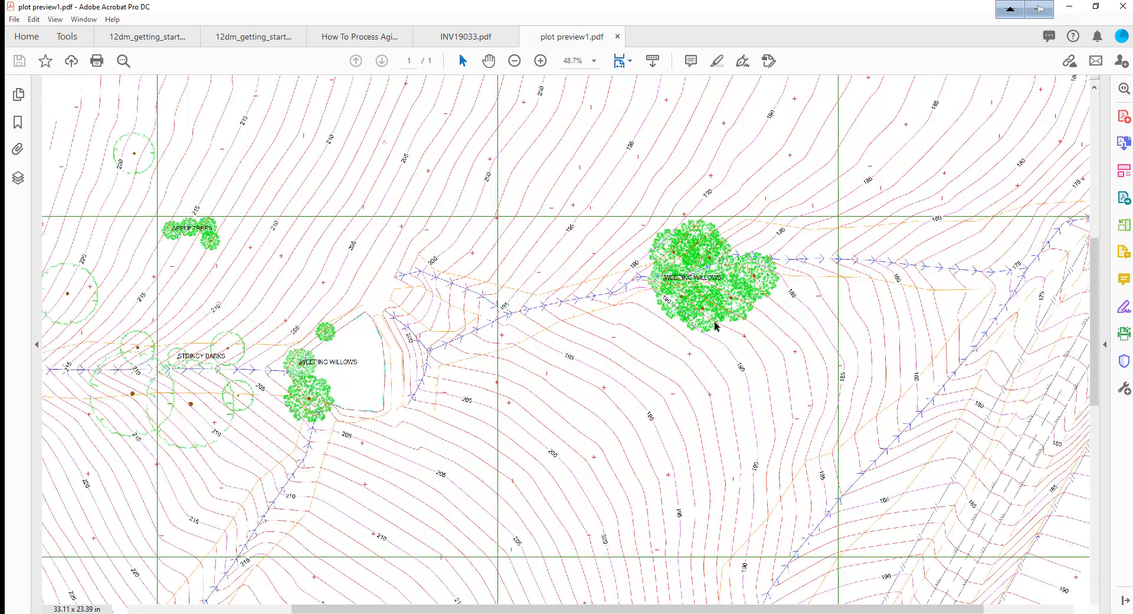
pyautogui.keyDown('ctrl'); pyautogui.scroll(3, 677, 262); pyautogui.keyUp('ctrl')
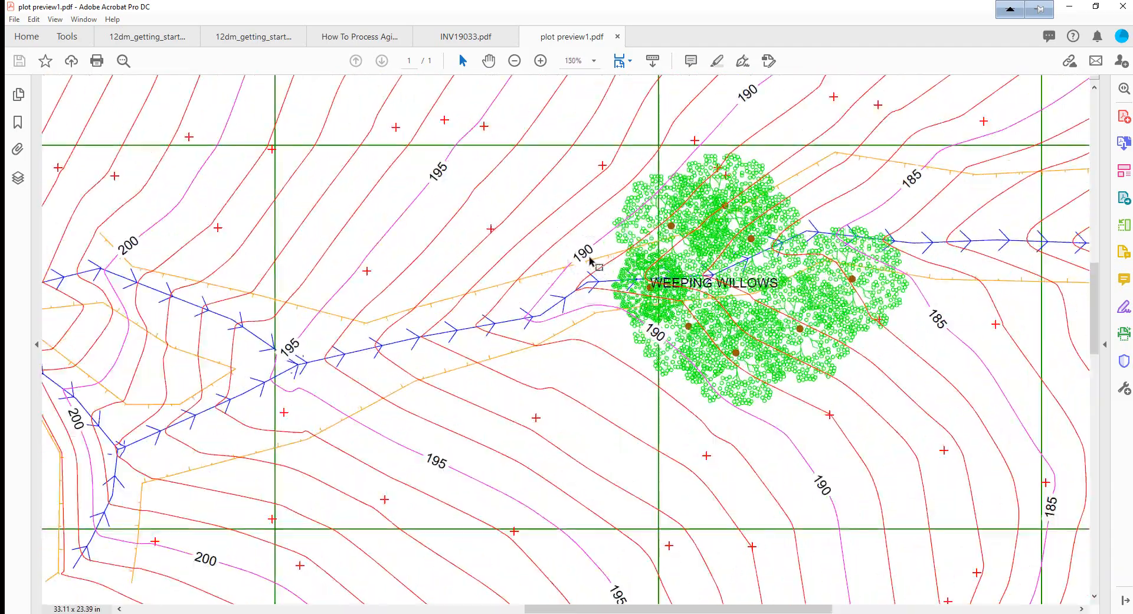